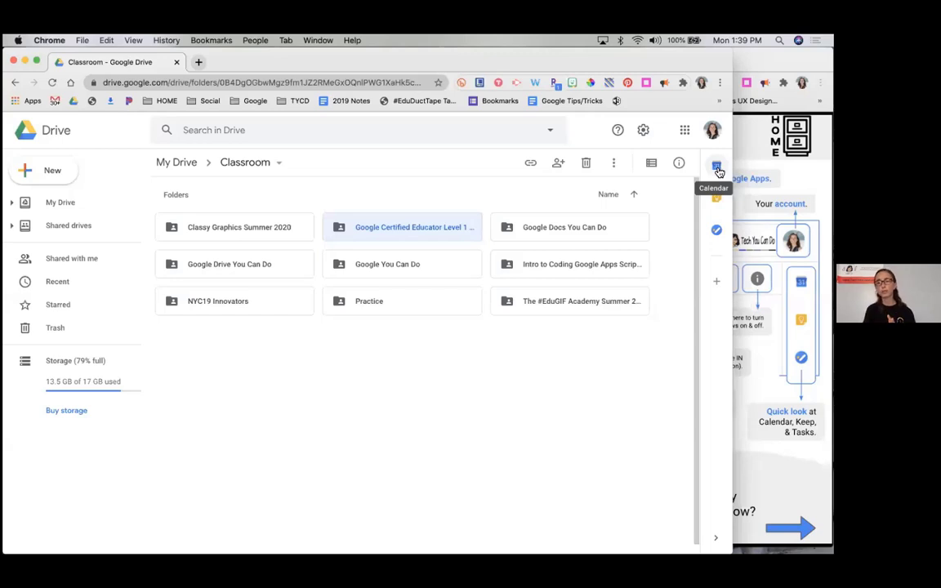
# View the day's calendar alongside the Classroom folder and close it again.
pyautogui.click(717, 168)
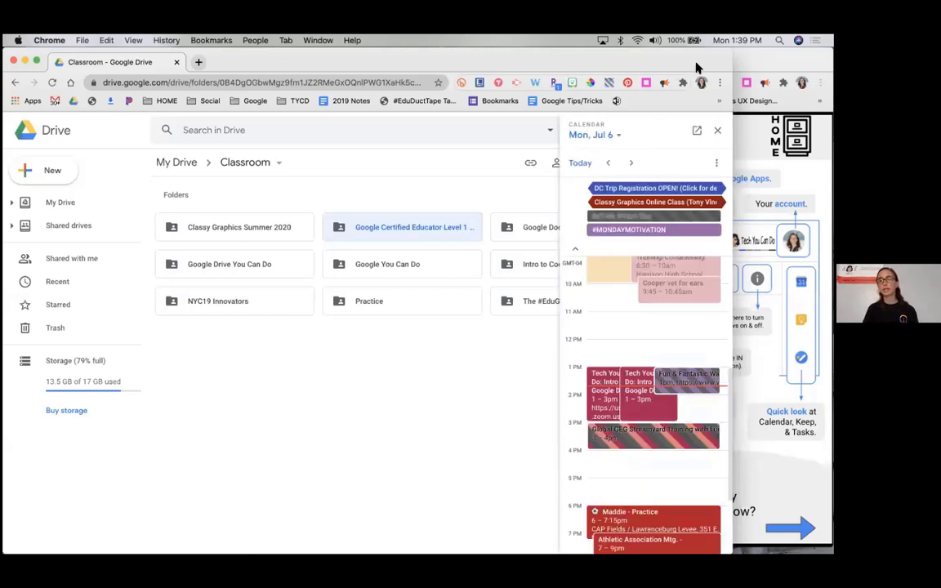
pyautogui.click(717, 132)
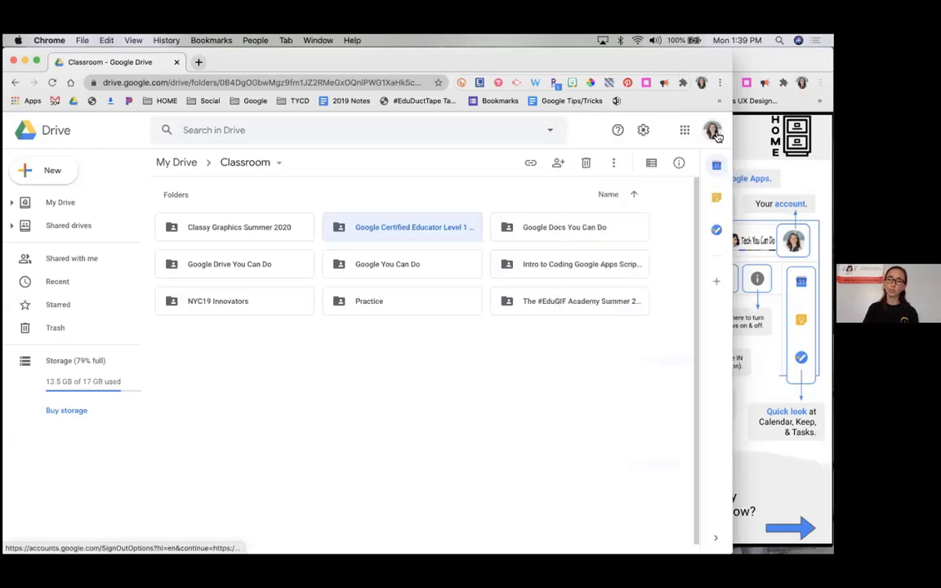
# Create a Keep note reading "Keep working! You got this! :)" beside the Drive files and close Keep.
pyautogui.click(717, 203)
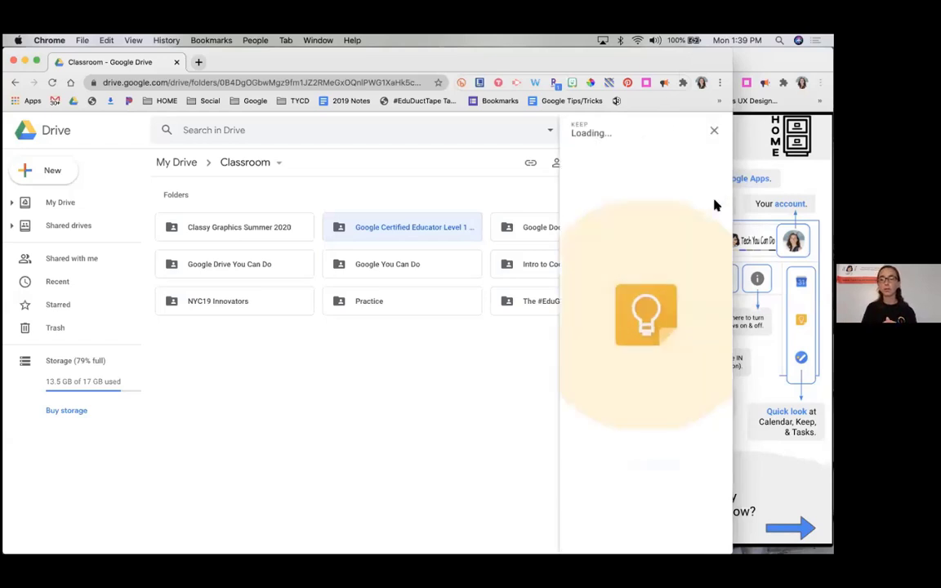
pyautogui.click(621, 164)
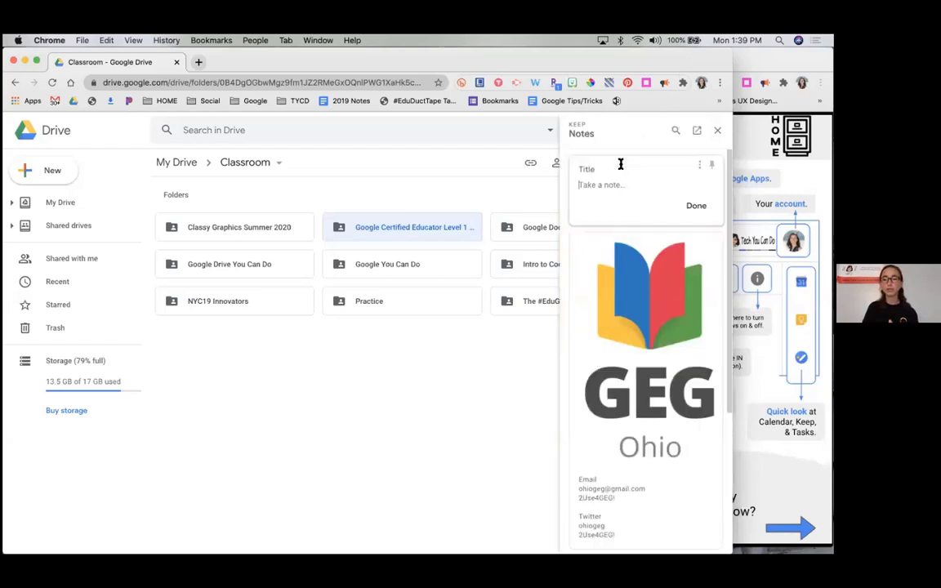
pyautogui.write('Keep wo')
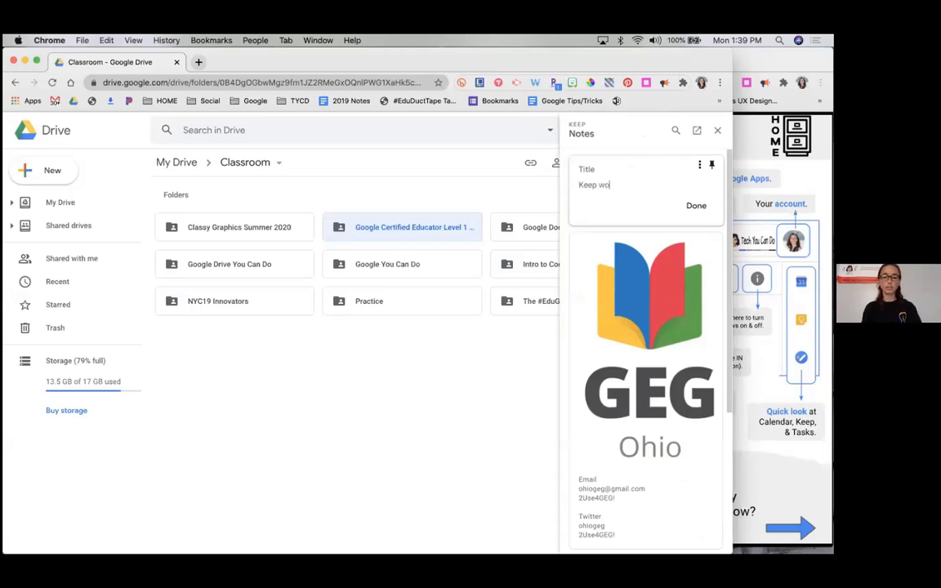
pyautogui.write('rking! You got')
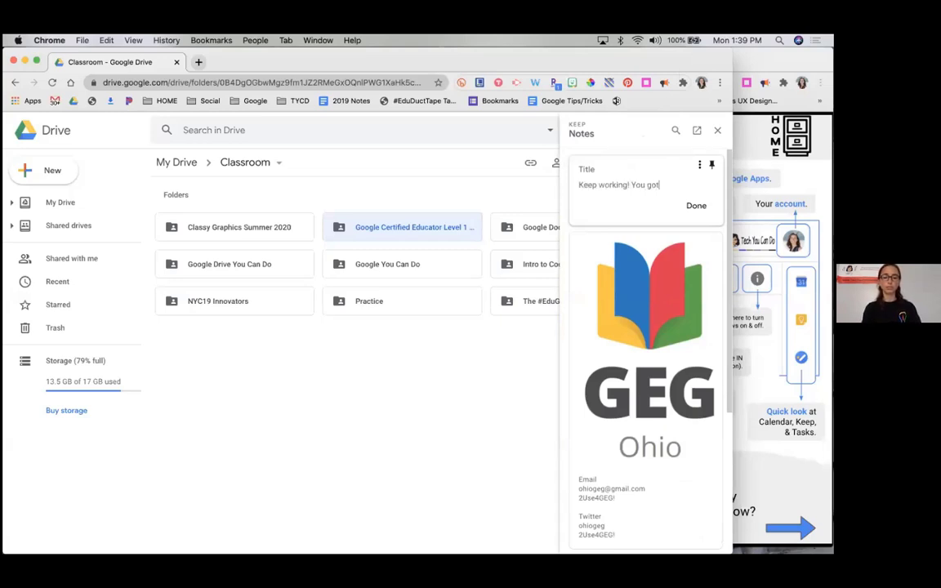
pyautogui.write(' this! :)')
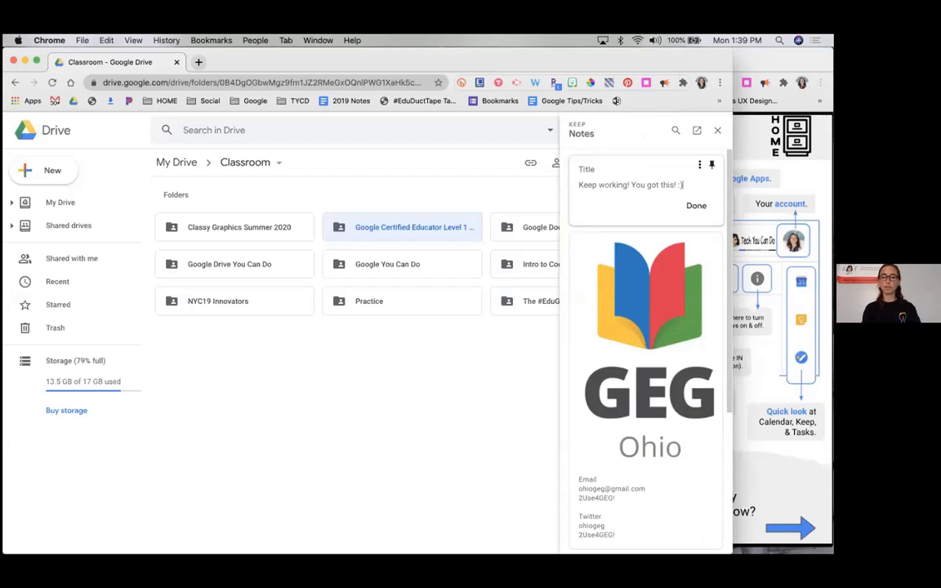
pyautogui.click(693, 209)
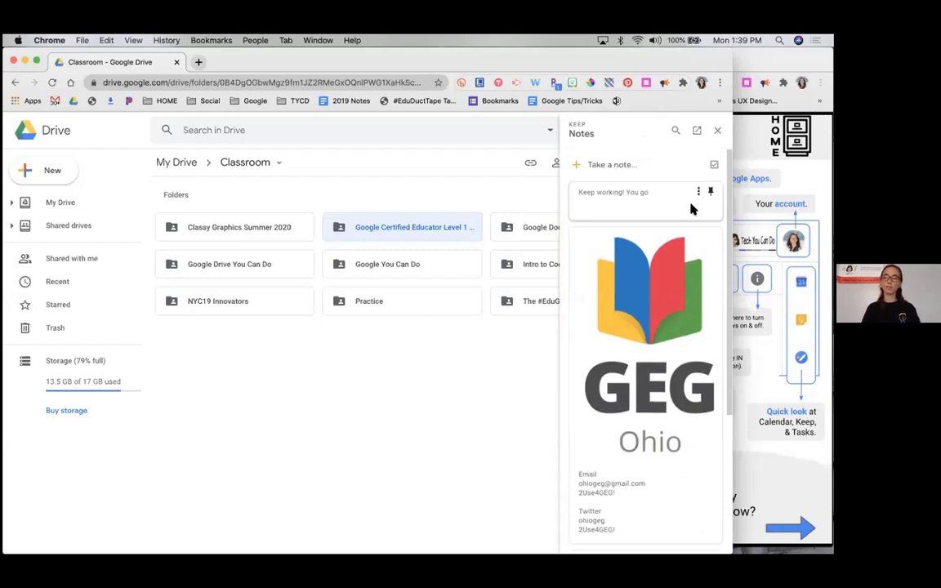
pyautogui.click(717, 130)
# Create a new Google Tasks list named "My To Do's" from within Drive and close Tasks.
pyautogui.click(716, 231)
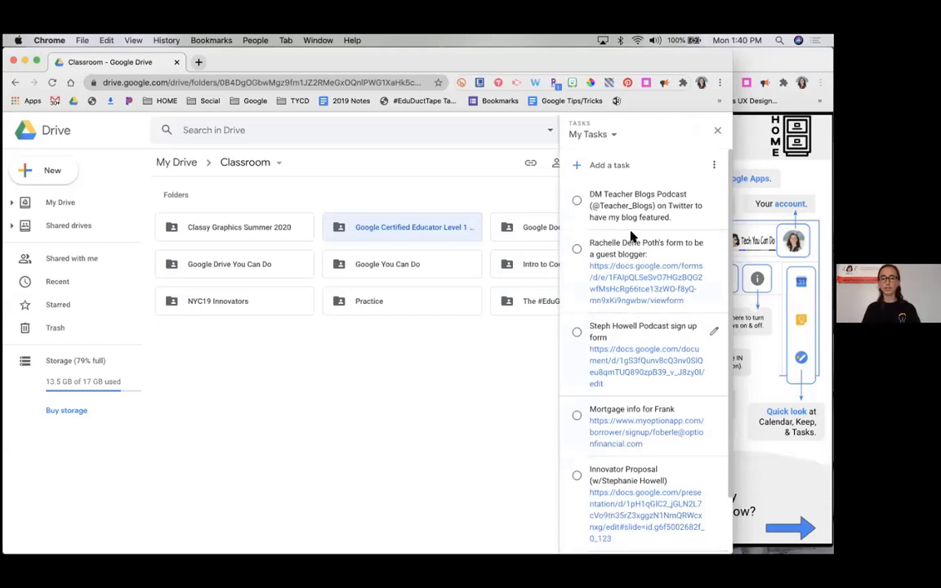
pyautogui.click(612, 136)
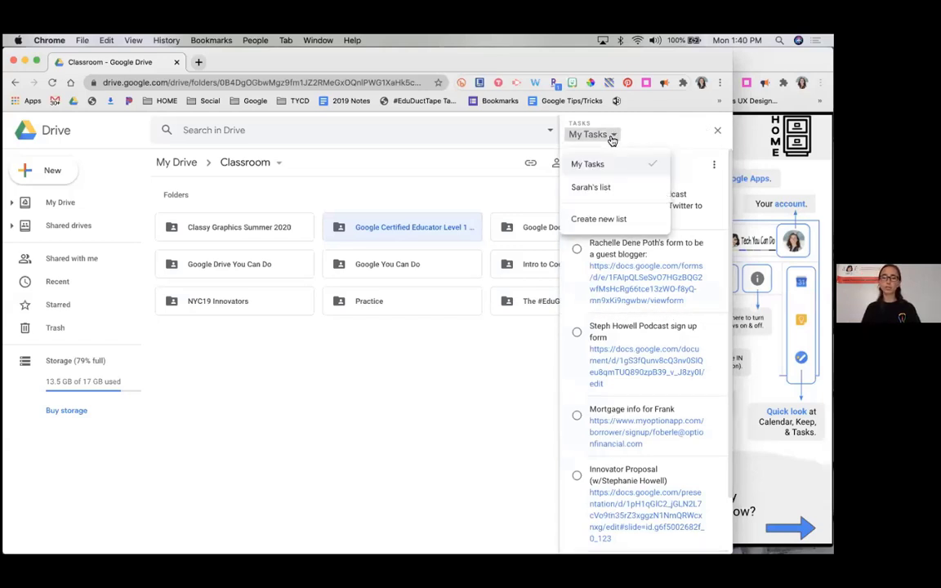
pyautogui.click(604, 219)
pyautogui.write('M')
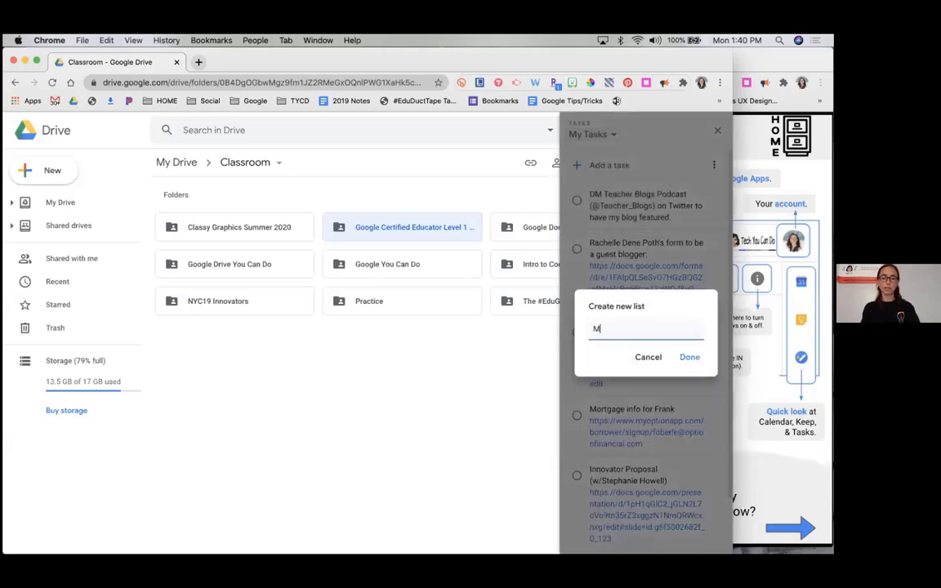
pyautogui.write("y To Do's")
pyautogui.press('Return')
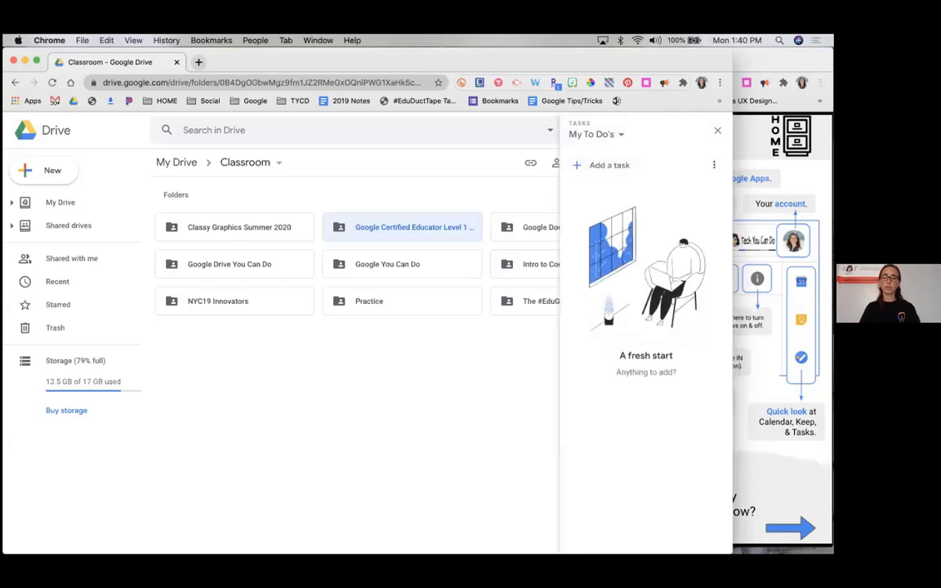
pyautogui.click(717, 135)
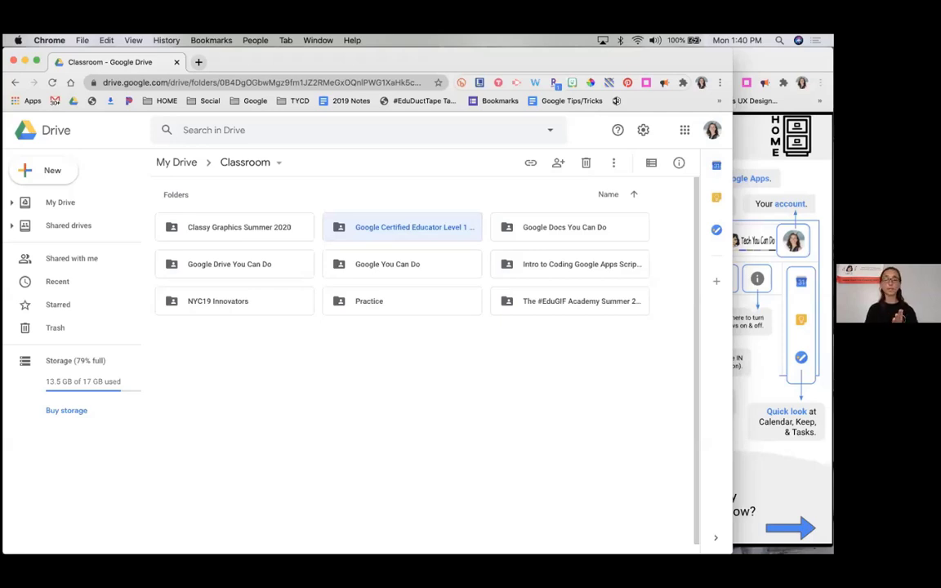
# Check the Task 4 slide, return to Drive, and expand the folder tree of My Drive.
pyautogui.press('super+grave')
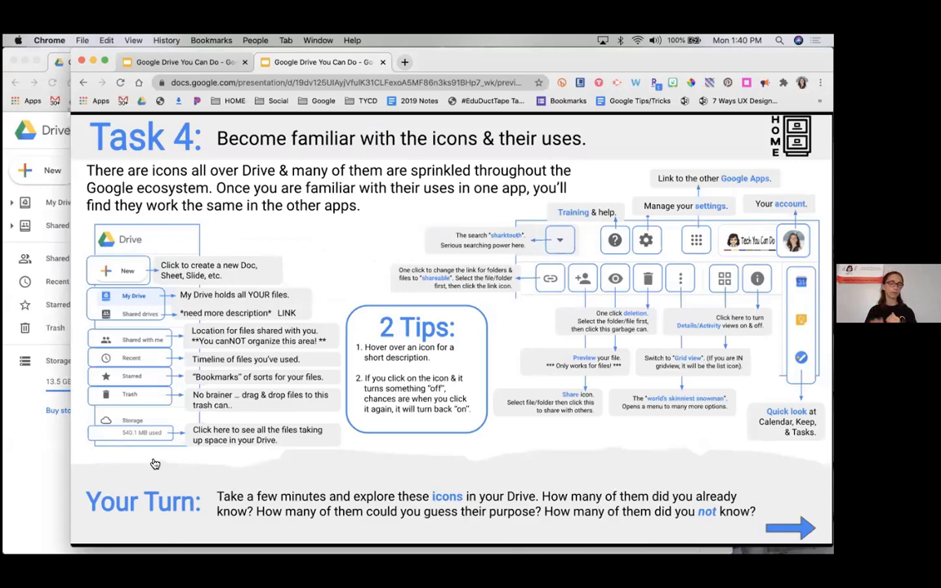
pyautogui.click(28, 471)
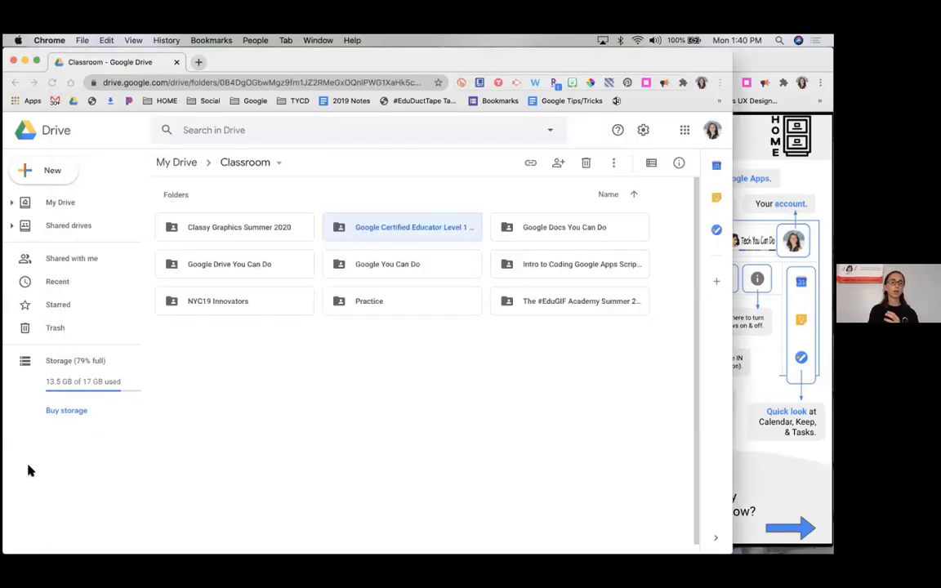
pyautogui.click(60, 204)
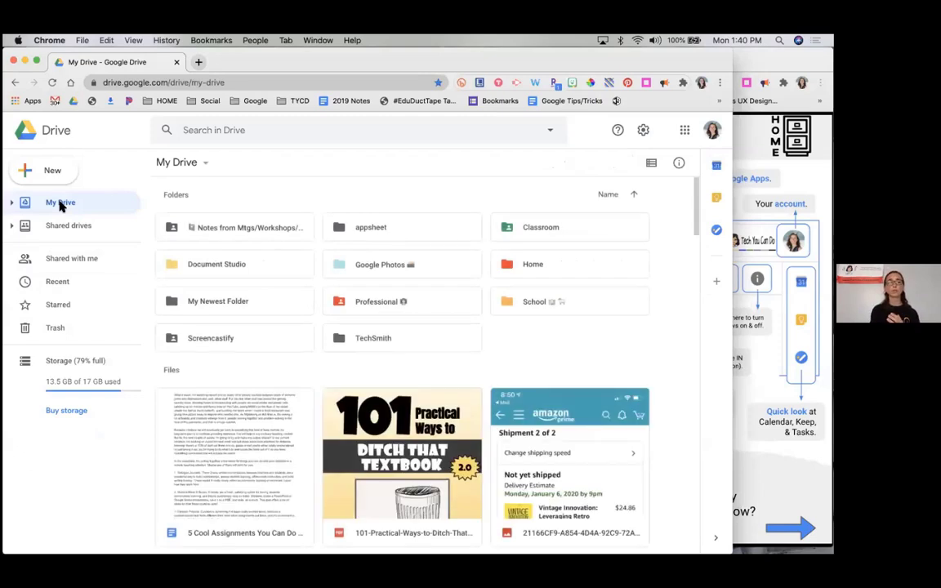
pyautogui.click(10, 204)
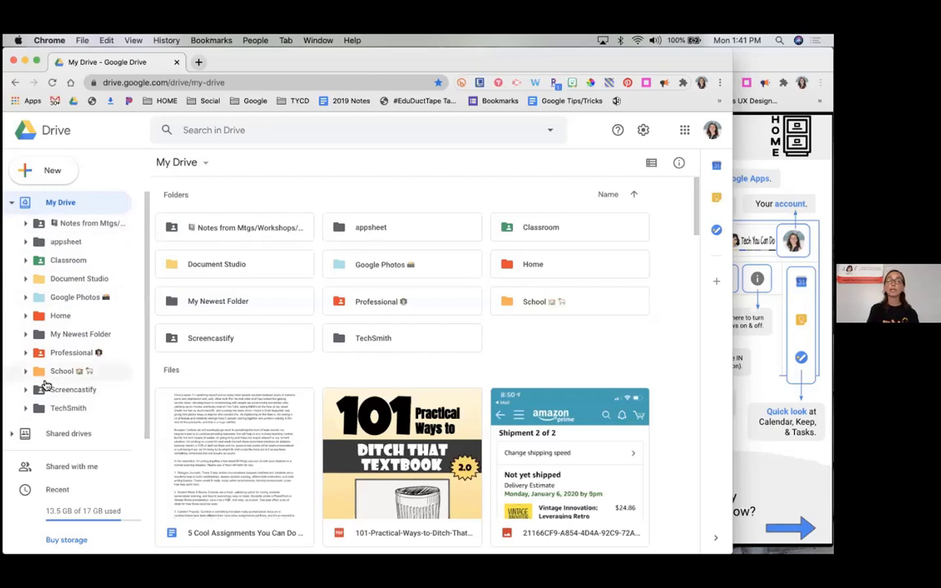
pyautogui.scroll(-3, 42, 382)
pyautogui.scroll(3, 39, 382)
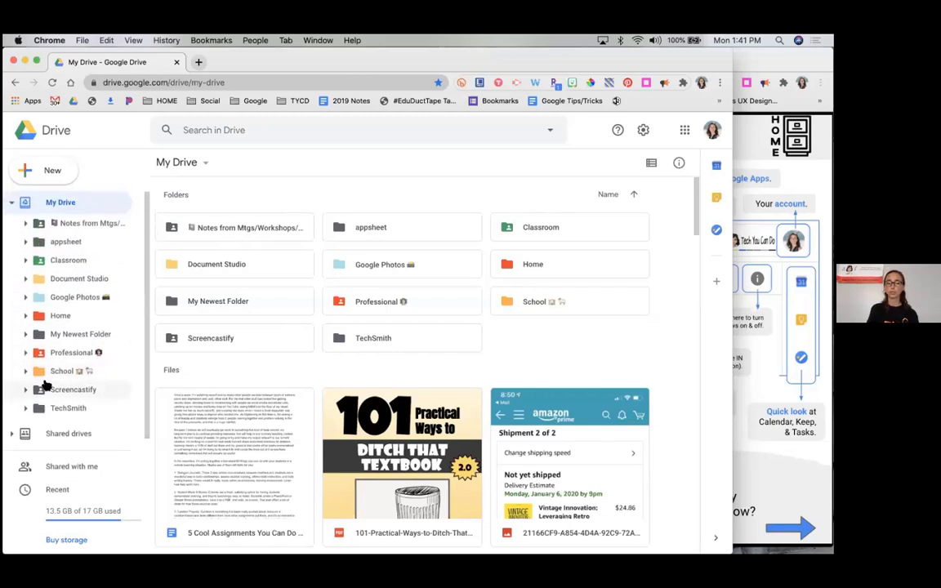
# Browse the subfolders of Google Photos and Classroom in the folder tree, collapsing each folder again.
pyautogui.click(26, 298)
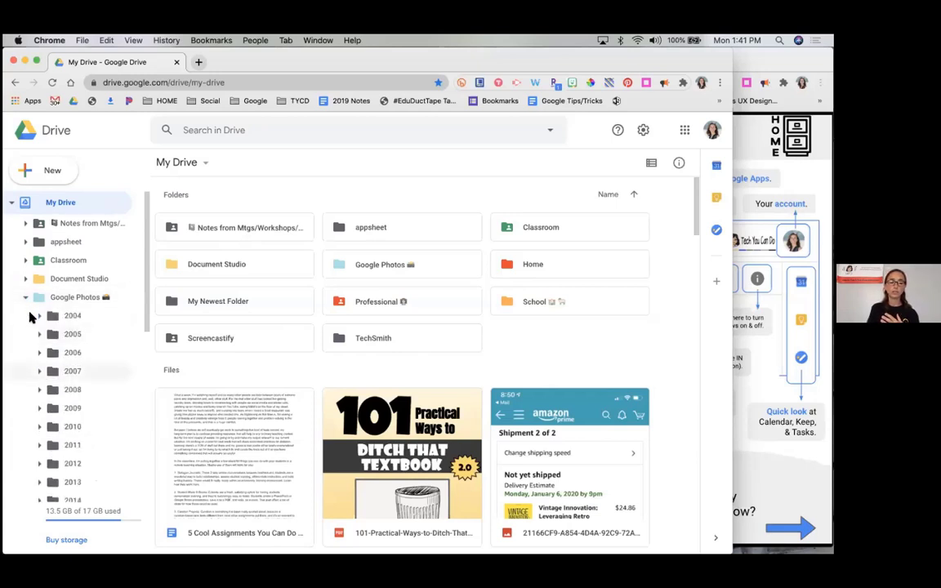
pyautogui.scroll(-5, 29, 316)
pyautogui.scroll(2, 33, 374)
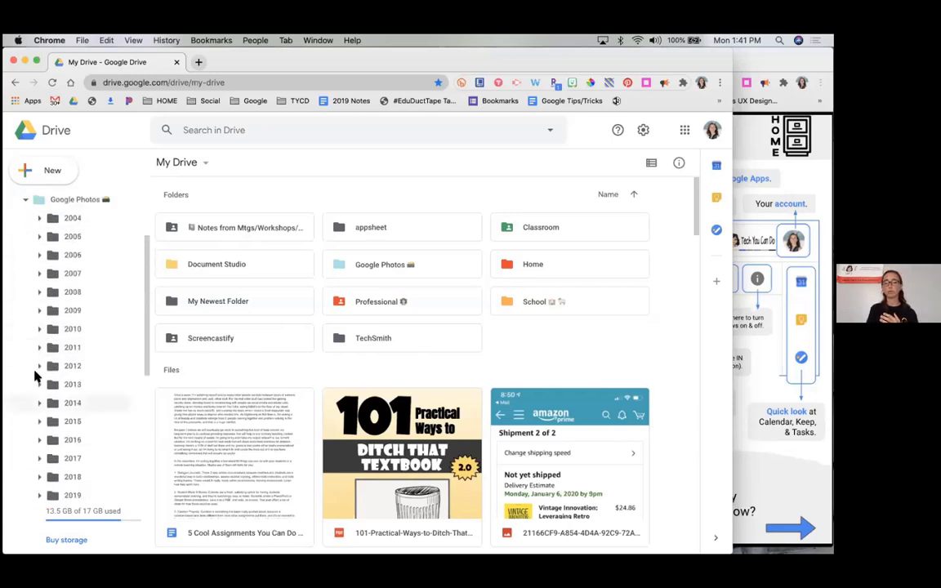
pyautogui.scroll(2, 34, 376)
pyautogui.click(26, 268)
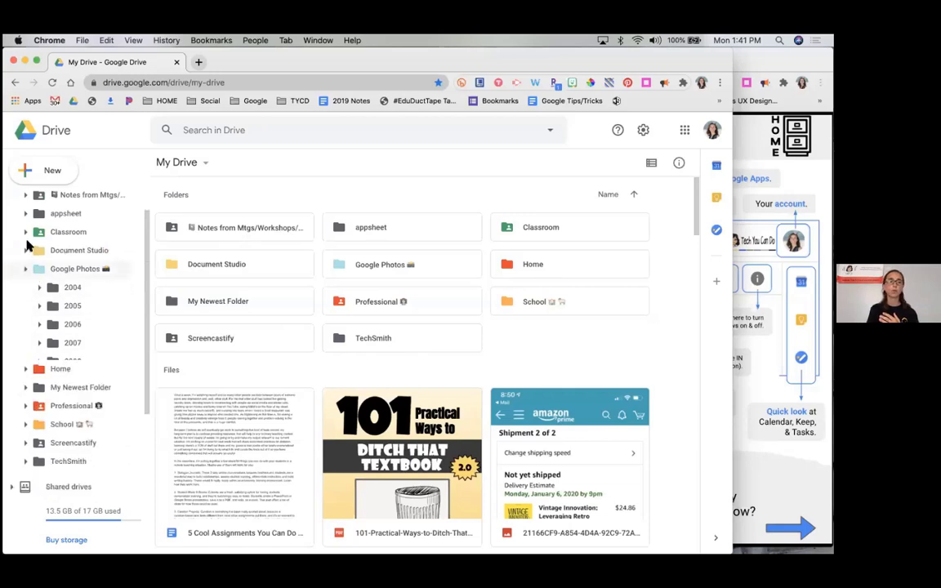
pyautogui.click(25, 233)
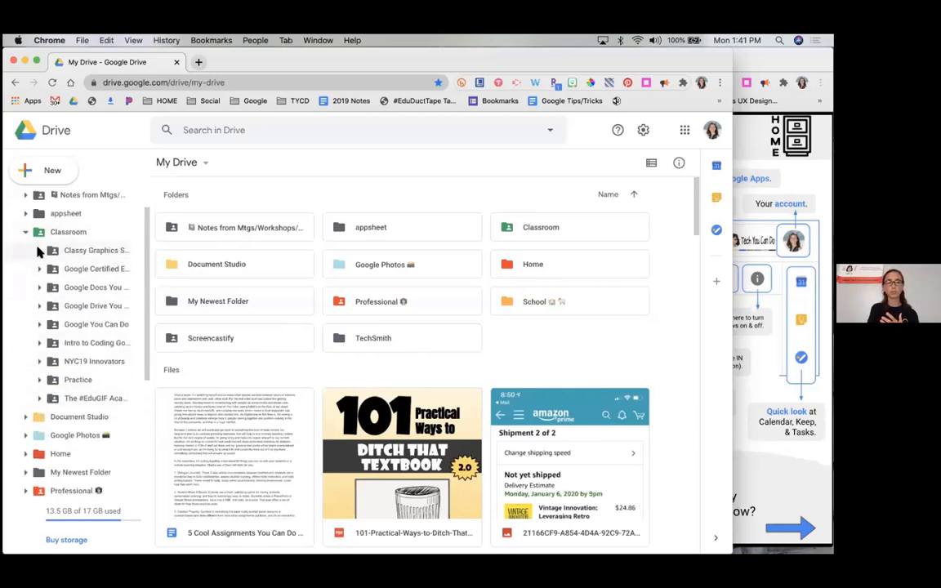
pyautogui.click(25, 233)
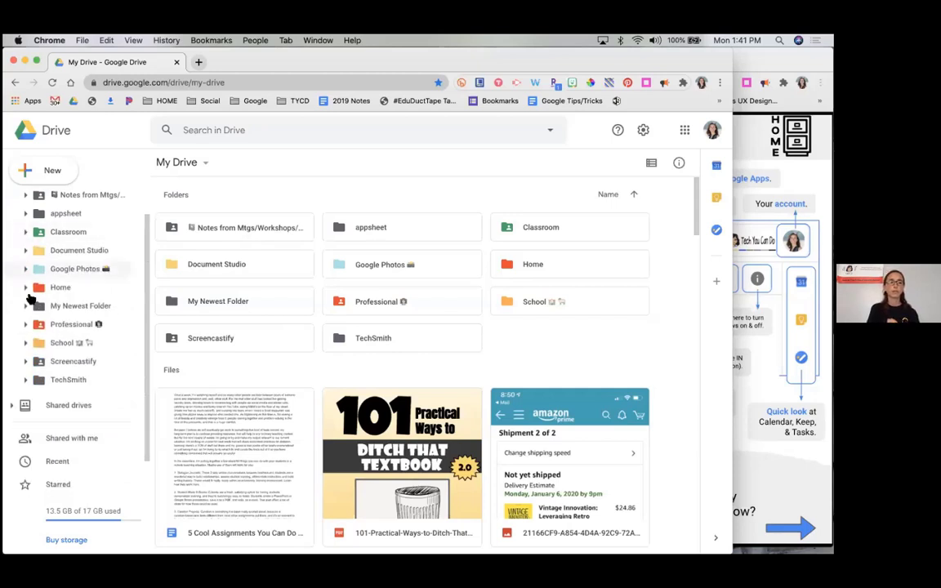
# Expand My Newest Folder and Professional in the folder tree, including the nested Tech You Can folders inside Professional.
pyautogui.click(24, 308)
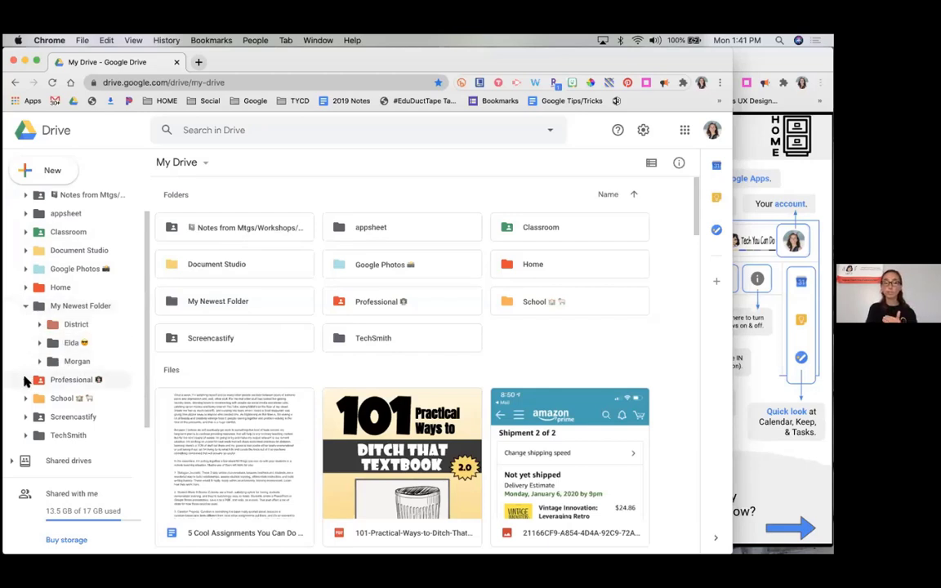
pyautogui.click(25, 381)
pyautogui.scroll(-2, 27, 384)
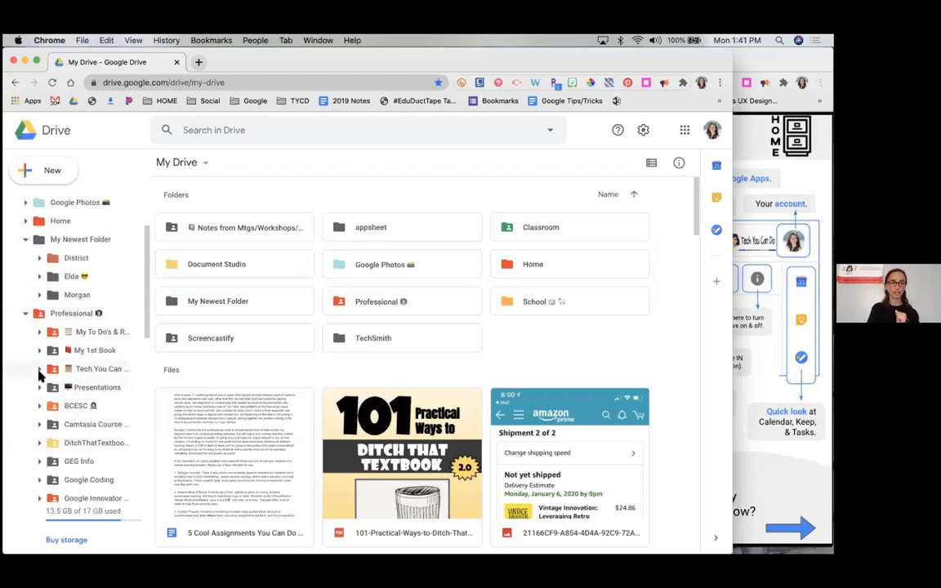
pyautogui.click(39, 373)
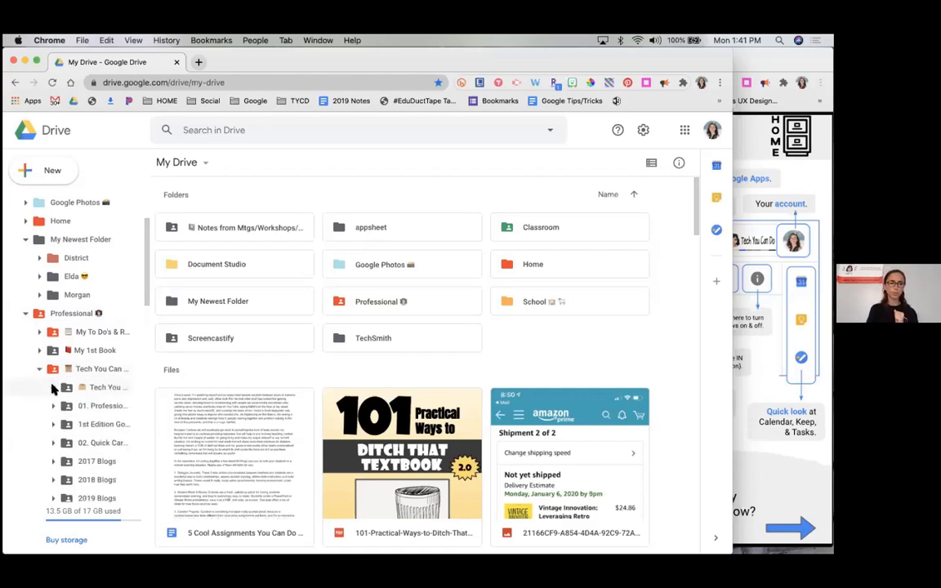
pyautogui.click(52, 388)
pyautogui.scroll(-2, 65, 352)
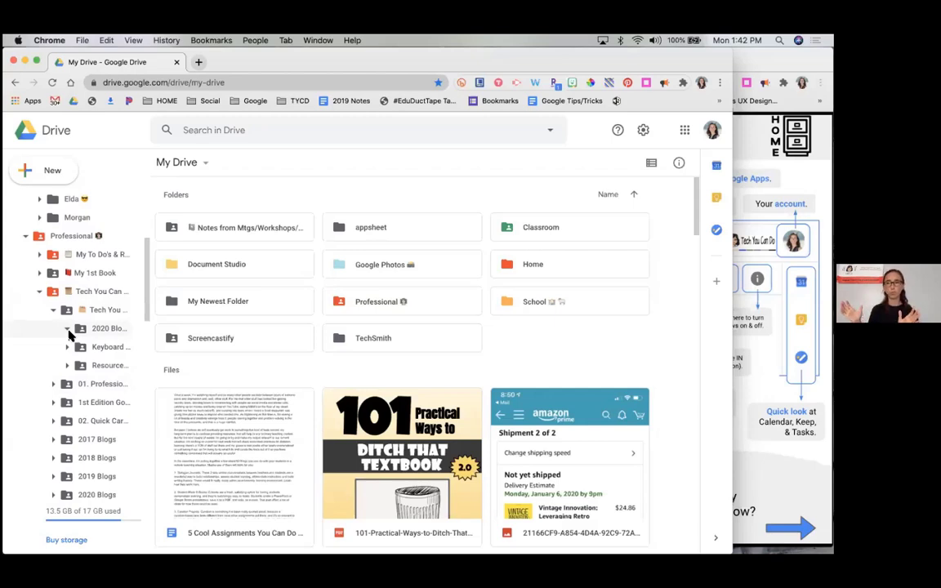
# Open the Morgan subfolder of My Newest Folder from the folder tree.
pyautogui.scroll(4, 25, 304)
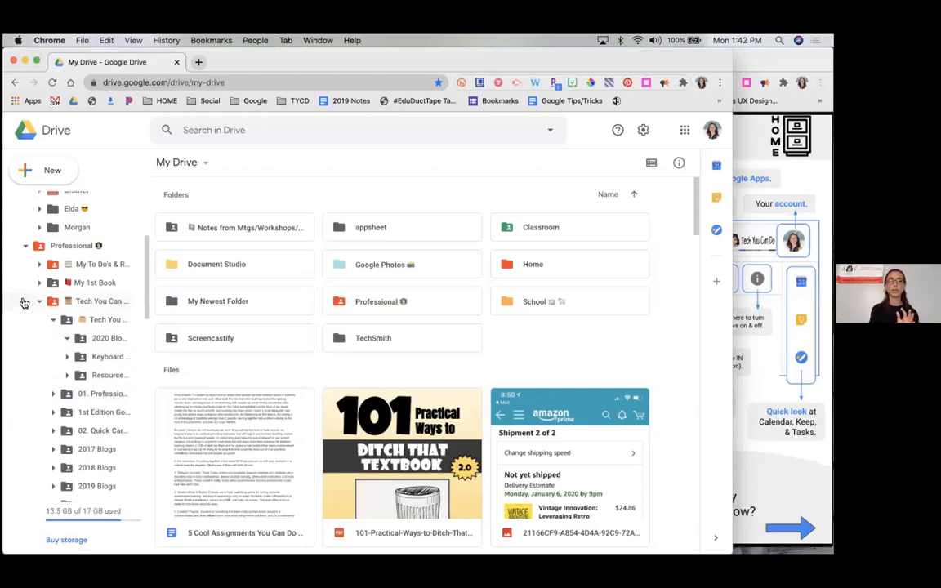
pyautogui.scroll(1, 24, 304)
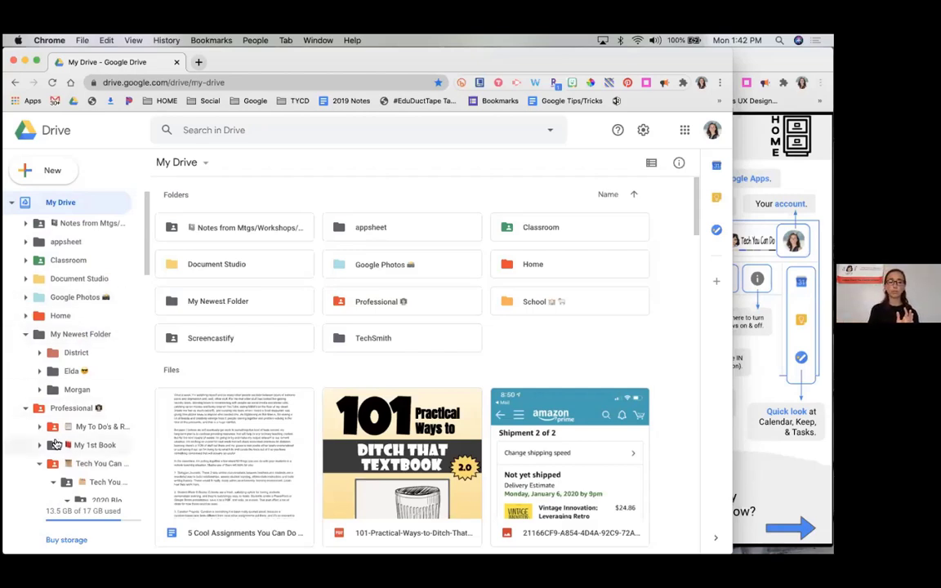
pyautogui.scroll(-2, 57, 445)
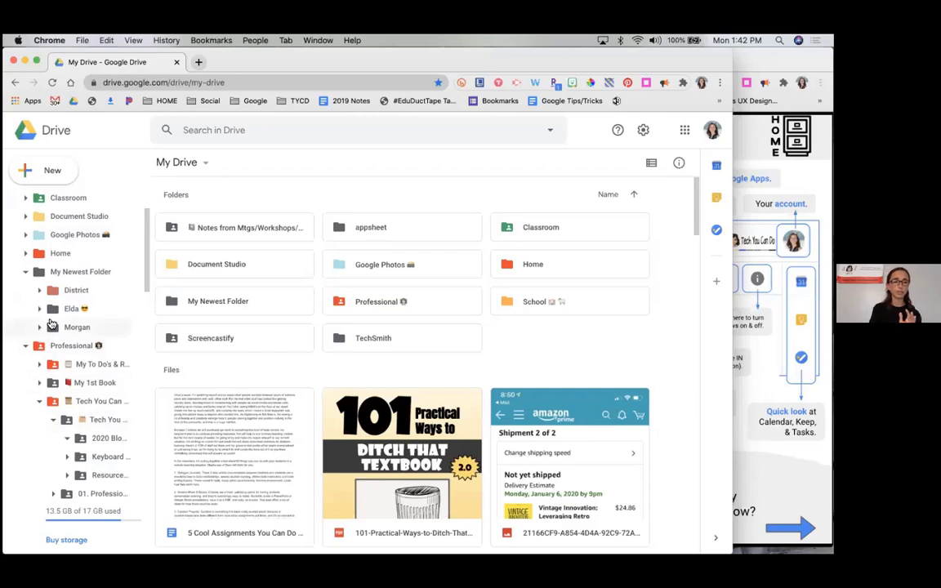
pyautogui.click(67, 329)
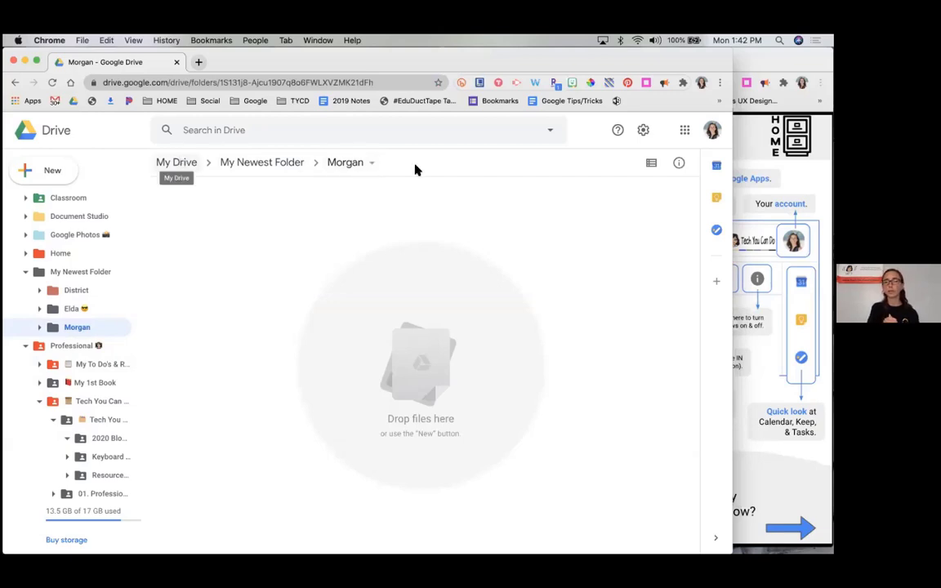
# Collapse My Newest Folder and the whole My Drive folder tree.
pyautogui.click(26, 272)
pyautogui.scroll(3, 27, 276)
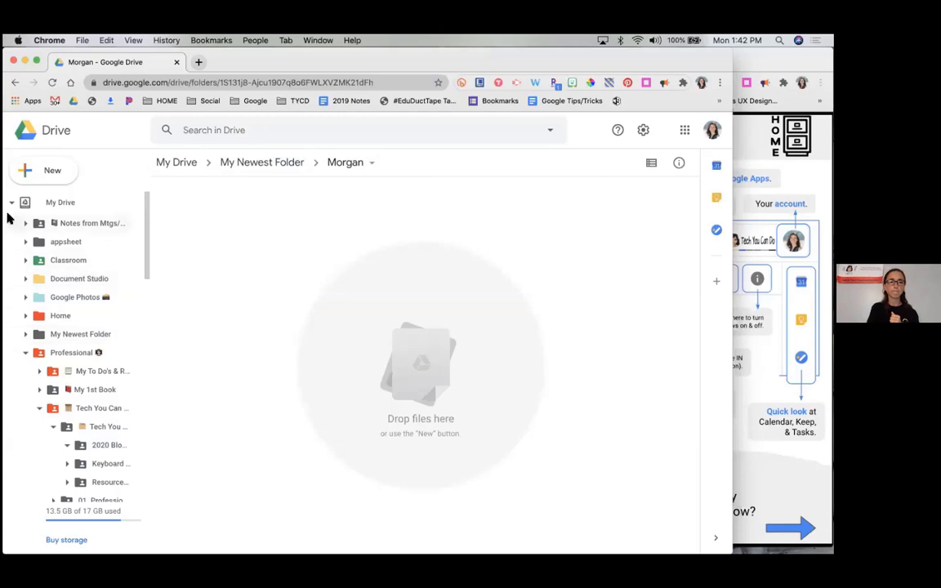
pyautogui.click(11, 204)
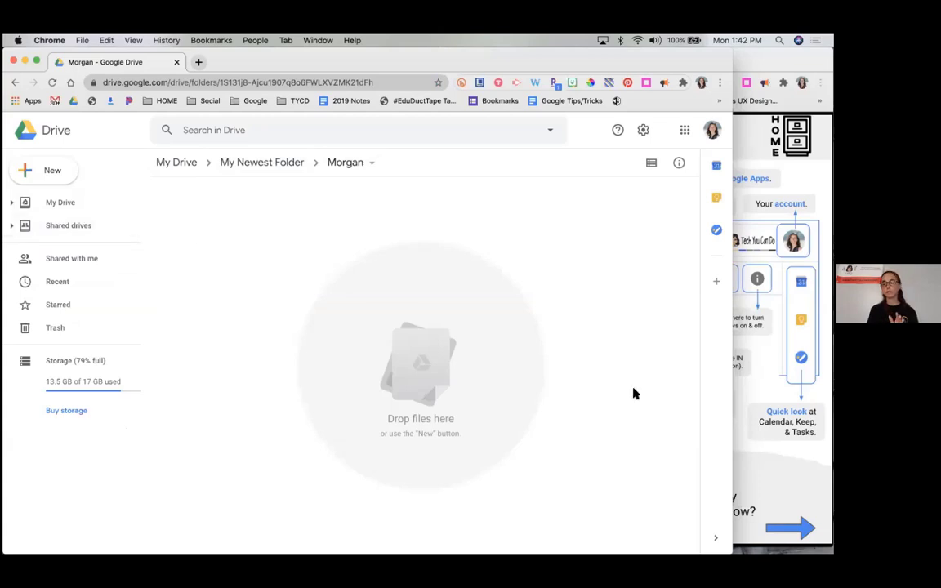
# Review the Task 4 slide about Drive icons and return to the Drive window.
pyautogui.press('super+grave')
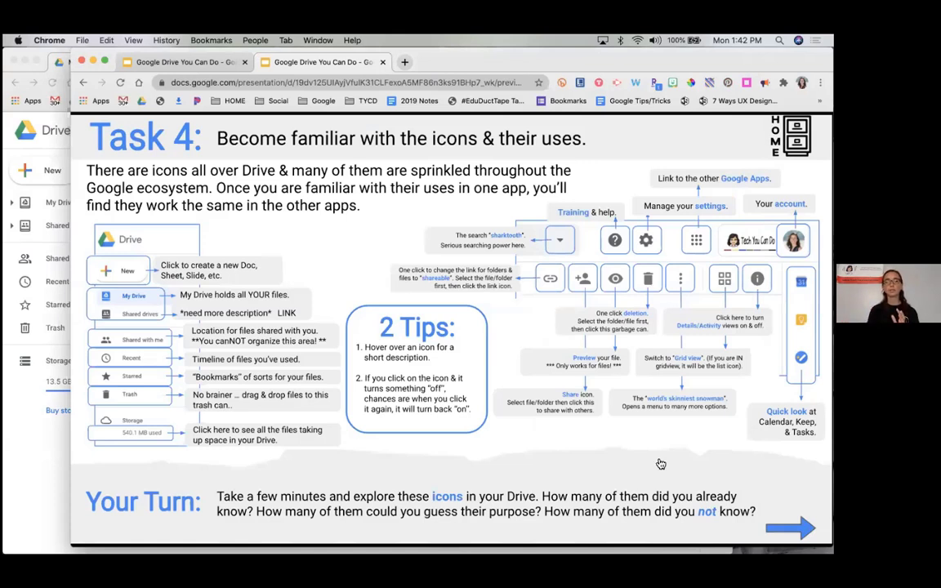
pyautogui.click(36, 484)
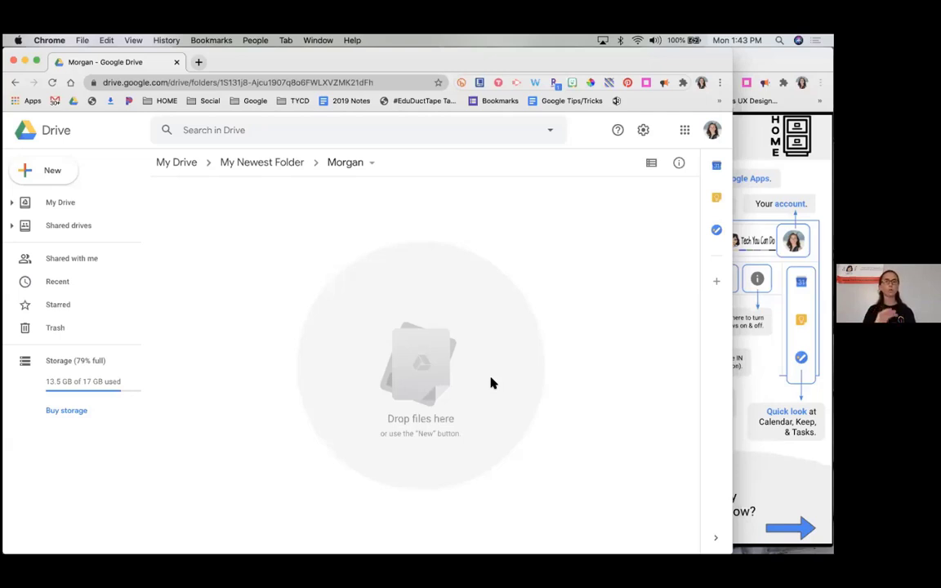
# View the Recent files and the Starred files in Drive.
pyautogui.click(57, 282)
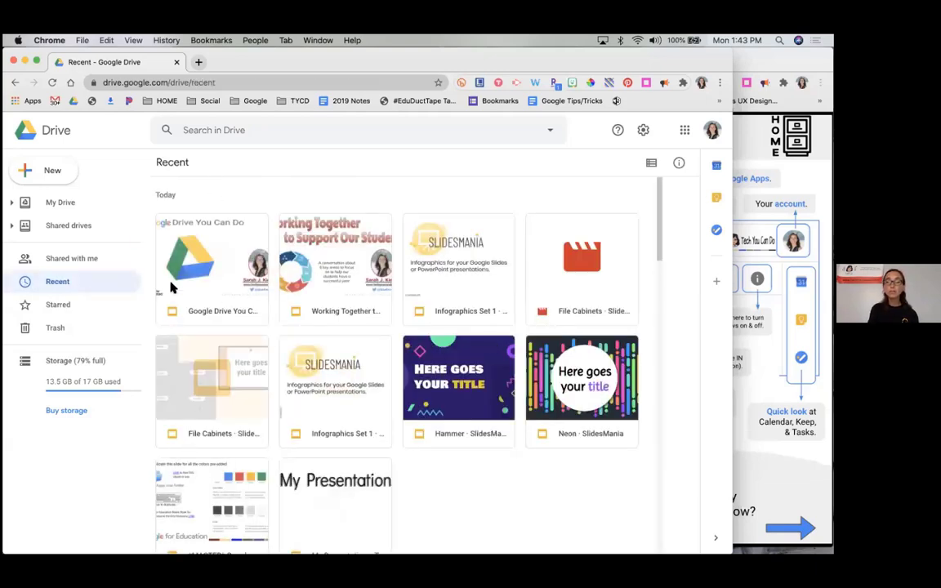
pyautogui.click(61, 311)
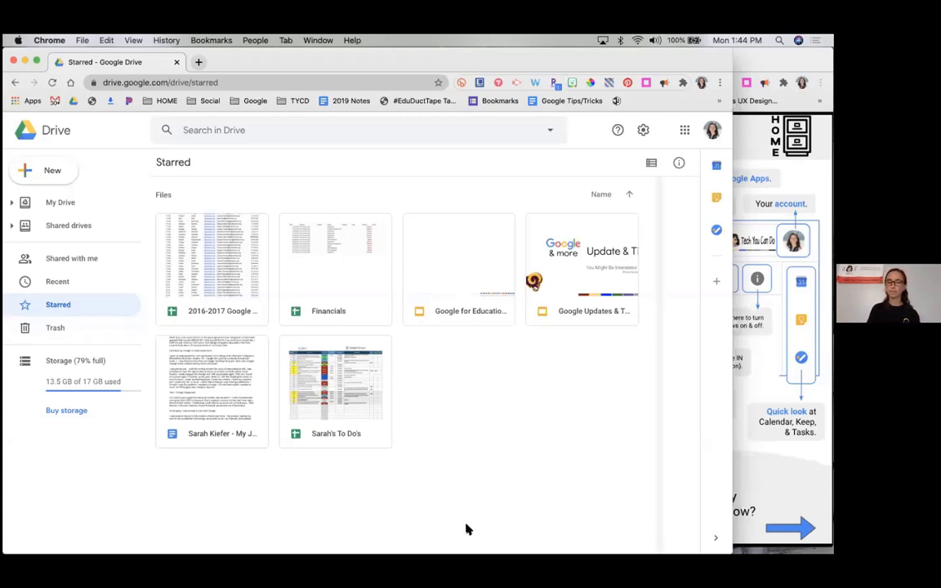
# Switch to the Google Drive You Can Do presentation and advance to the Task 5 slide.
pyautogui.click(767, 478)
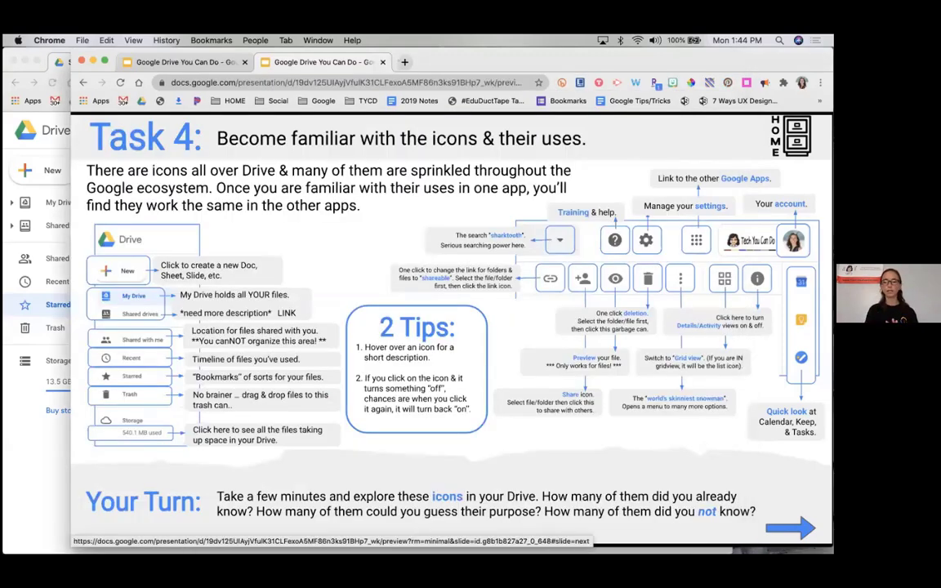
pyautogui.click(790, 528)
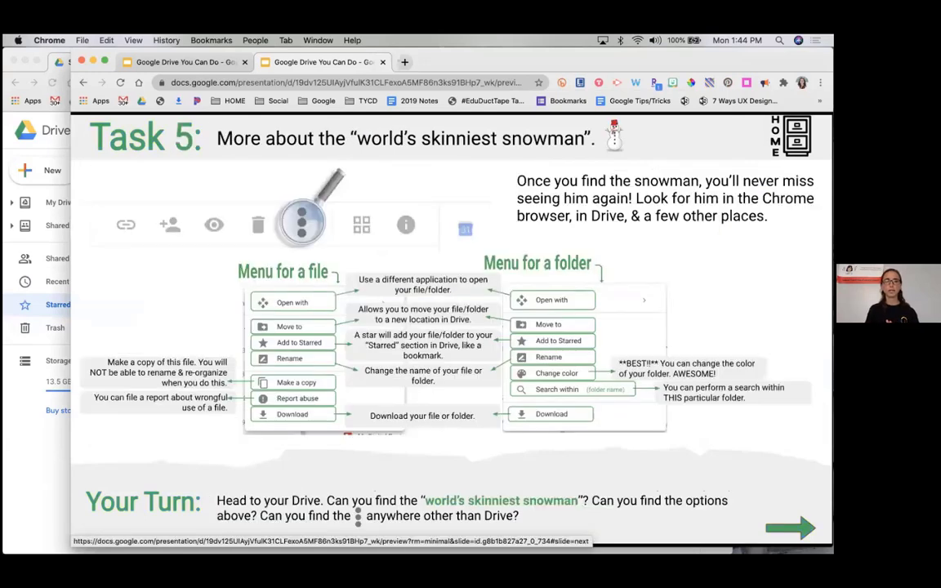
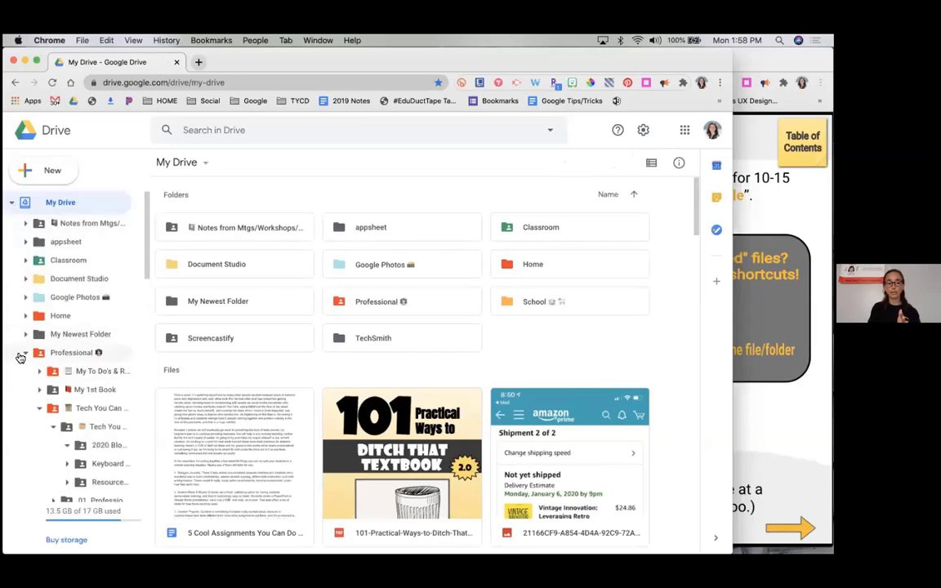
# Collapse the Professional folder and expand My Newest Folder in the folder tree to show its subfolders.
pyautogui.click(23, 355)
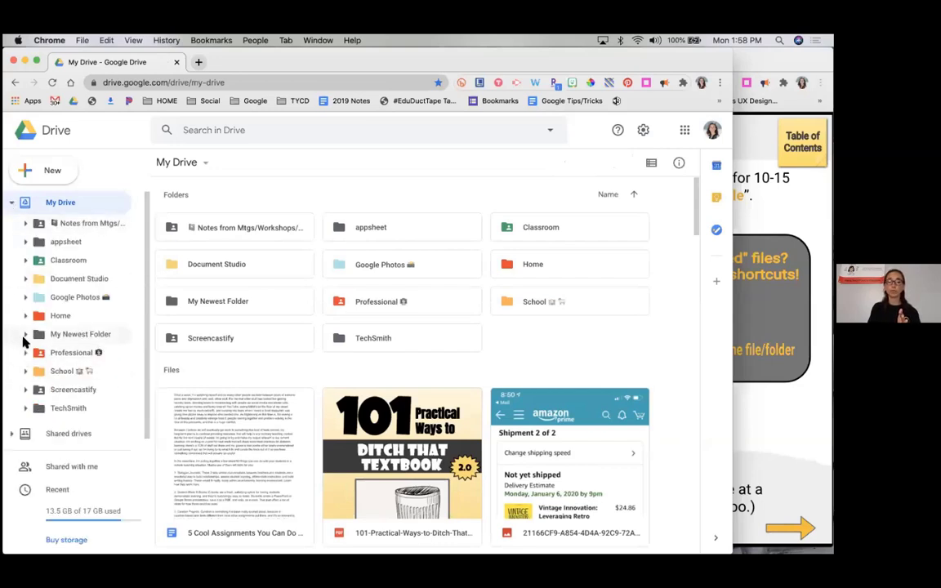
pyautogui.click(24, 335)
pyautogui.scroll(-2, 63, 374)
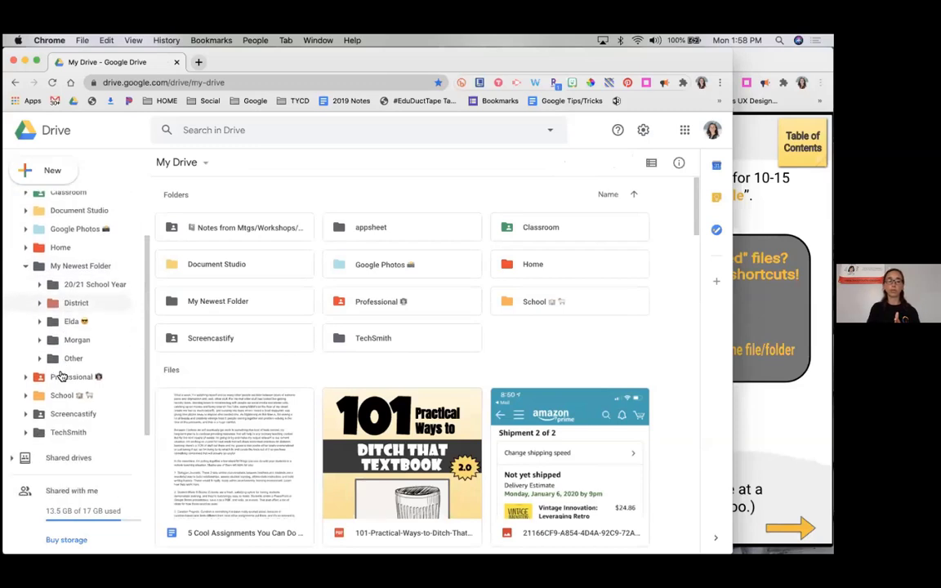
pyautogui.scroll(-1, 63, 374)
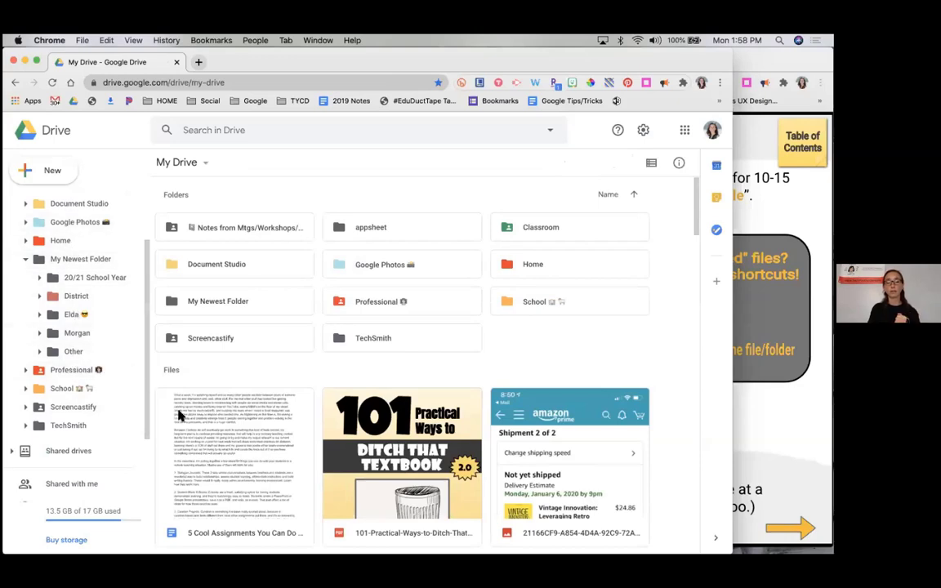
# Browse the My Drive files, switch them to list view, and return to grid view.
pyautogui.scroll(-1, 231, 431)
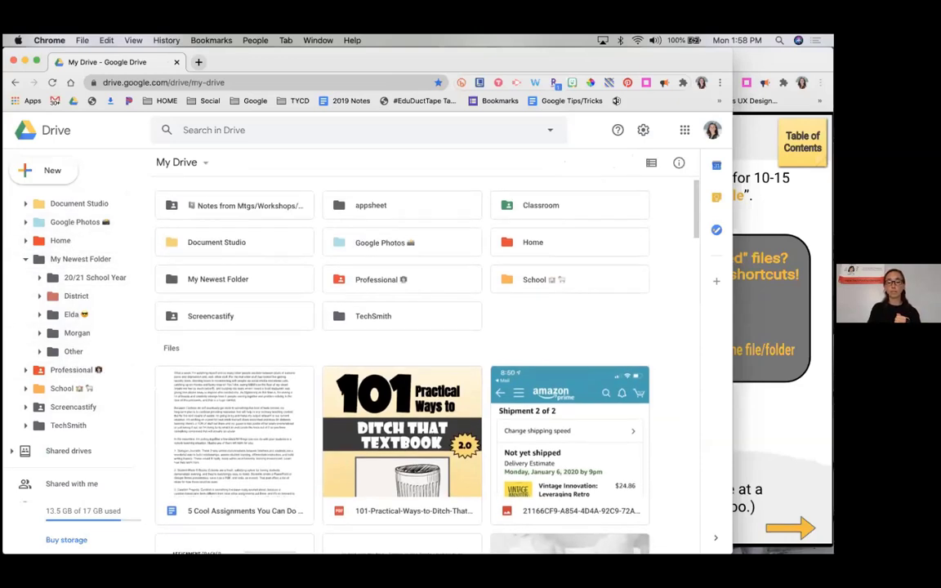
pyautogui.scroll(-5, 210, 442)
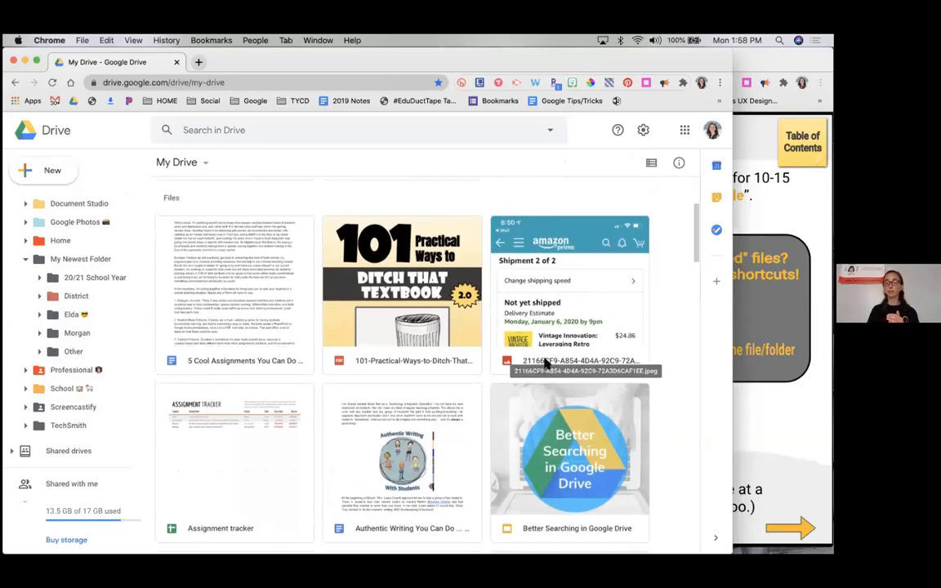
pyautogui.click(652, 164)
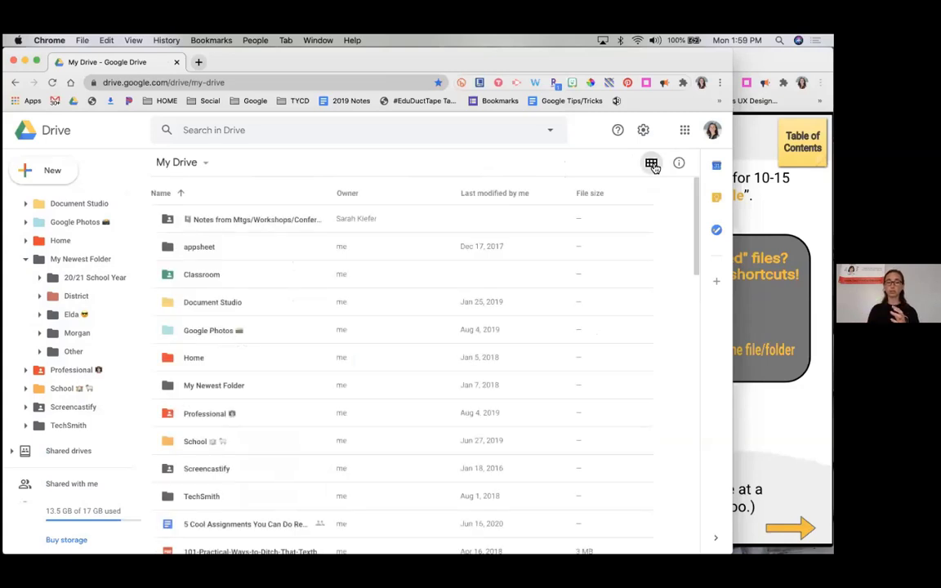
pyautogui.scroll(-3, 526, 290)
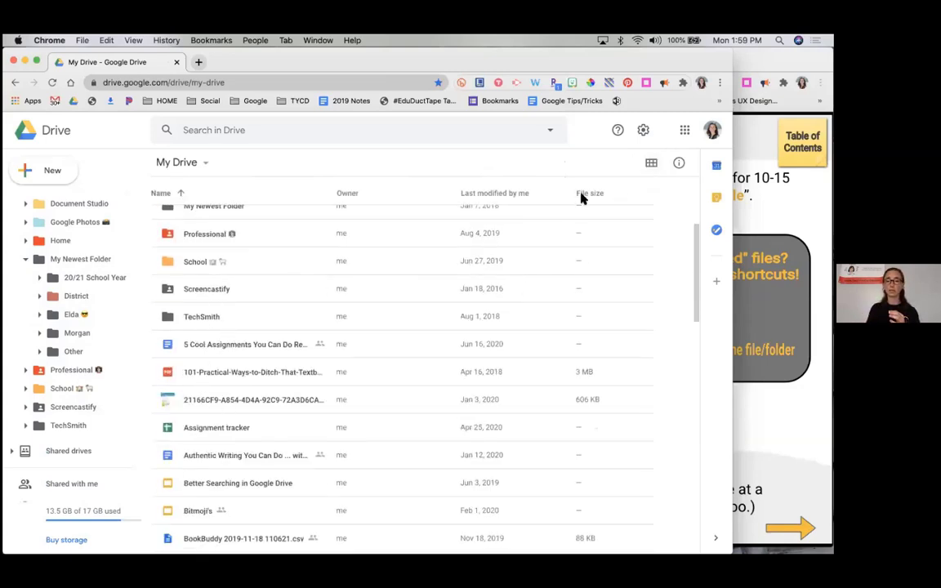
pyautogui.click(651, 164)
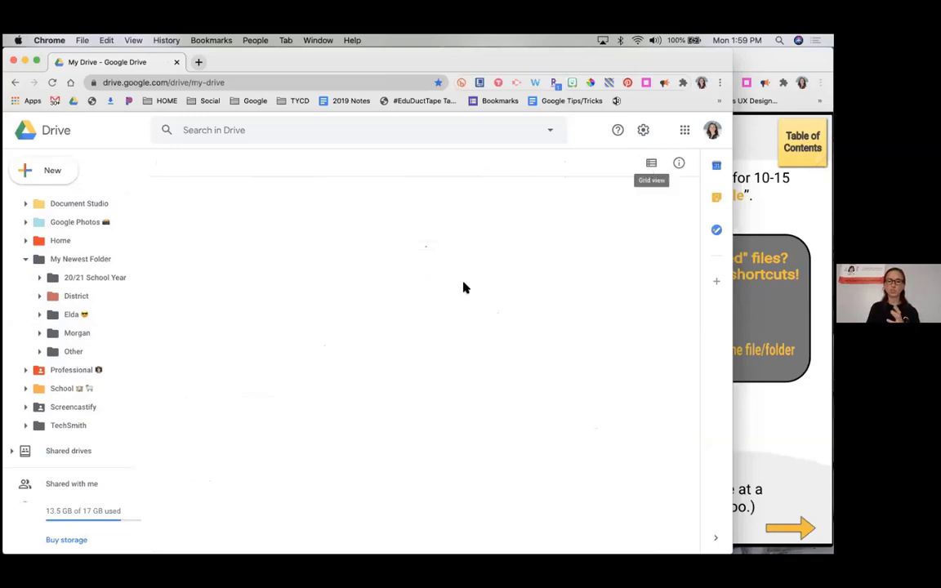
pyautogui.scroll(-2, 463, 287)
pyautogui.scroll(1, 384, 361)
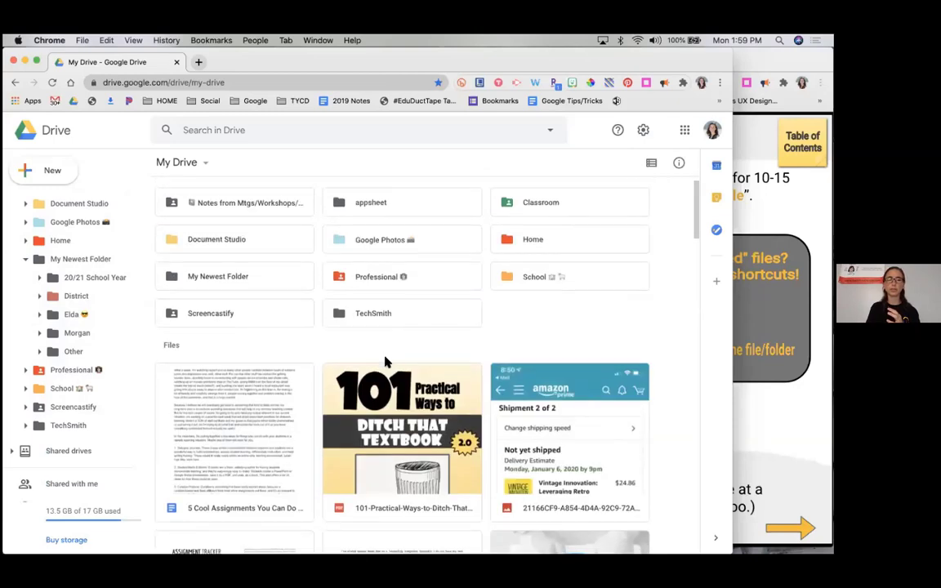
# Move the 5 Cool Assignments document from My Drive into the Other subfolder of My Newest Folder.
pyautogui.scroll(-2, 388, 363)
pyautogui.scroll(-2, 388, 363)
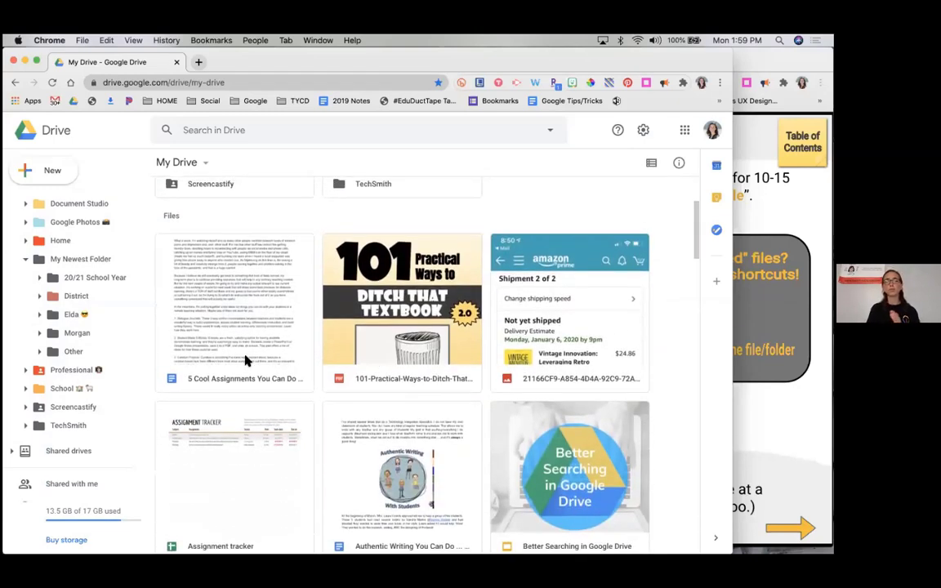
pyautogui.click(246, 360)
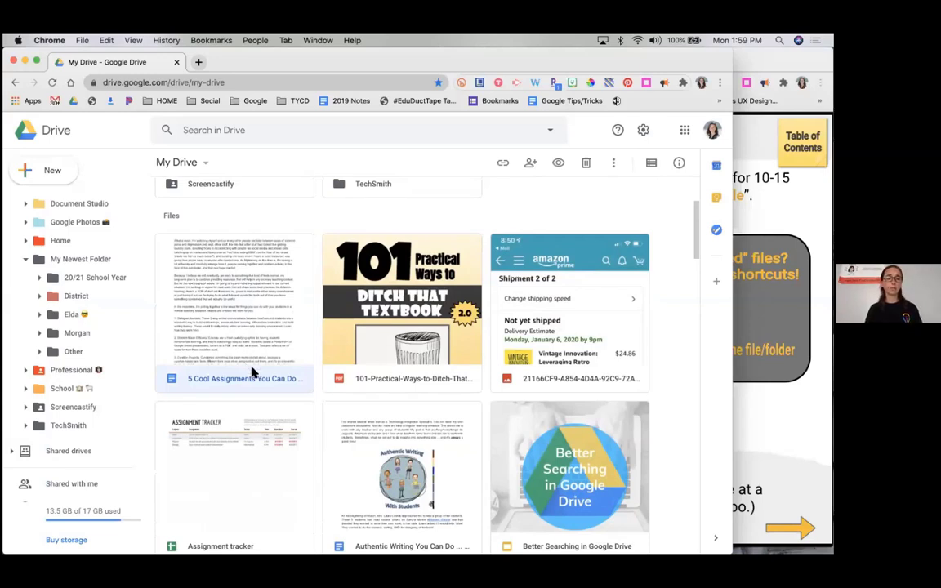
pyautogui.moveTo(252, 373); pyautogui.dragTo(85, 354)
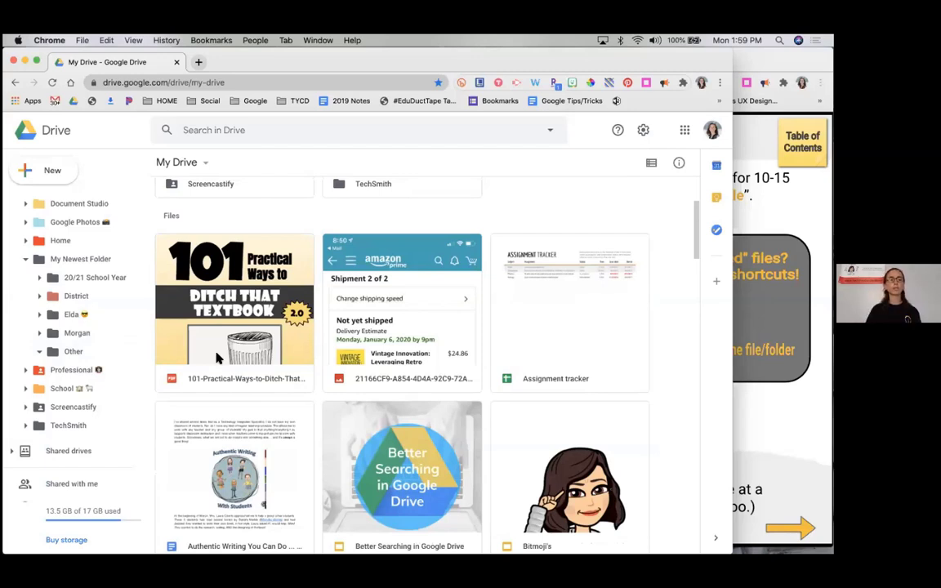
# Move the 101-Practical-Ways-to-Ditch-That-Textbook PDF into the District subfolder and the Amazon shipment screenshot into Other.
pyautogui.moveTo(252, 375); pyautogui.dragTo(87, 300)
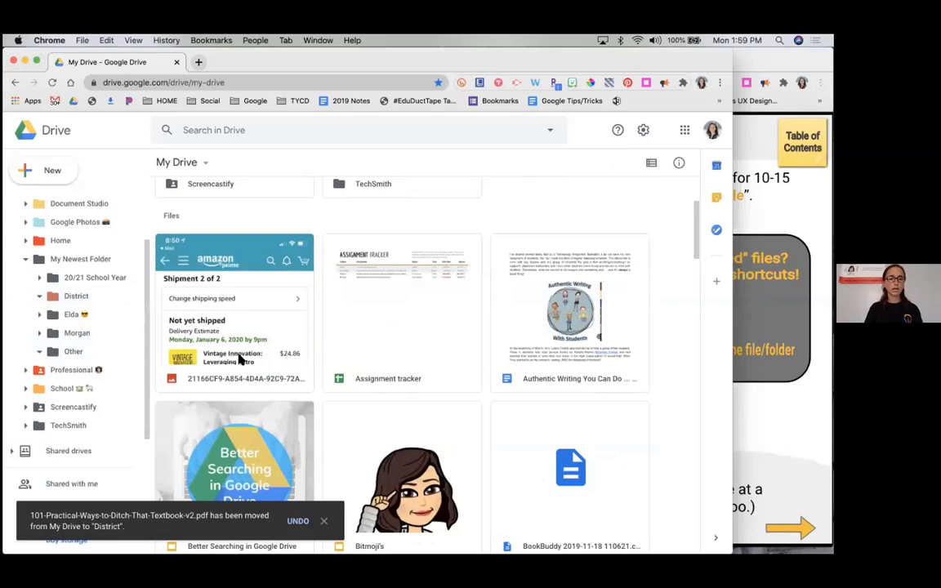
pyautogui.moveTo(240, 359); pyautogui.dragTo(86, 356)
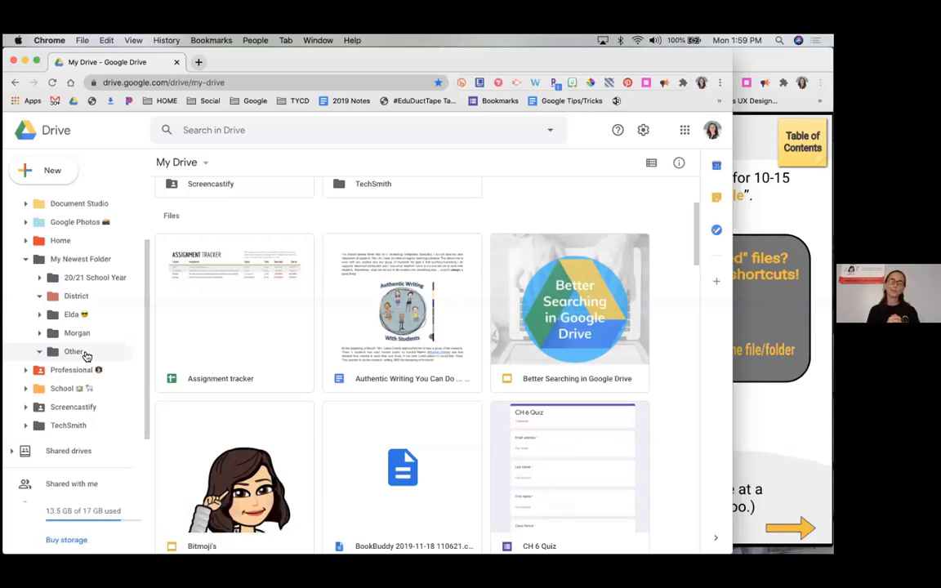
# Move the Assignment tracker spreadsheet with the Move to command into 20/21 School Year inside My Newest Folder.
pyautogui.click(206, 327)
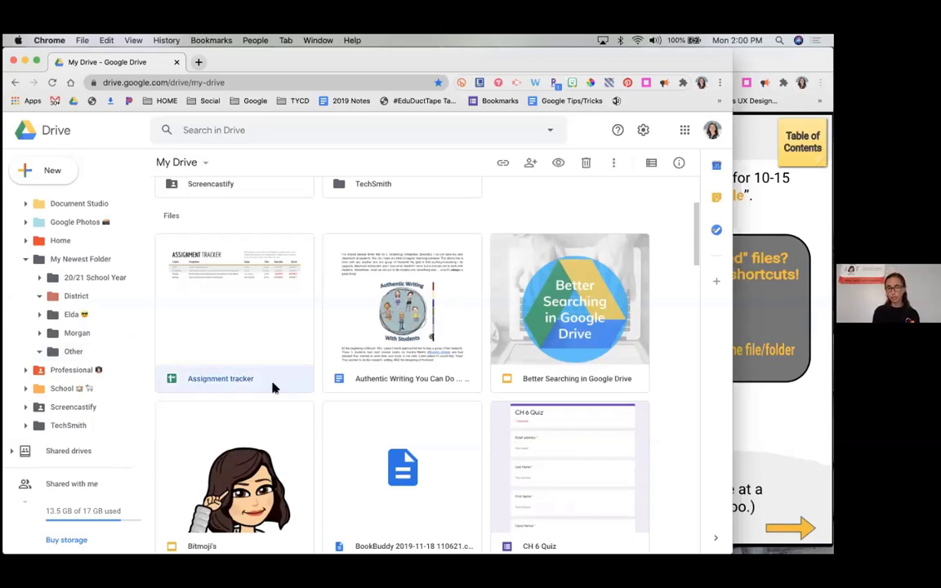
pyautogui.click(614, 164)
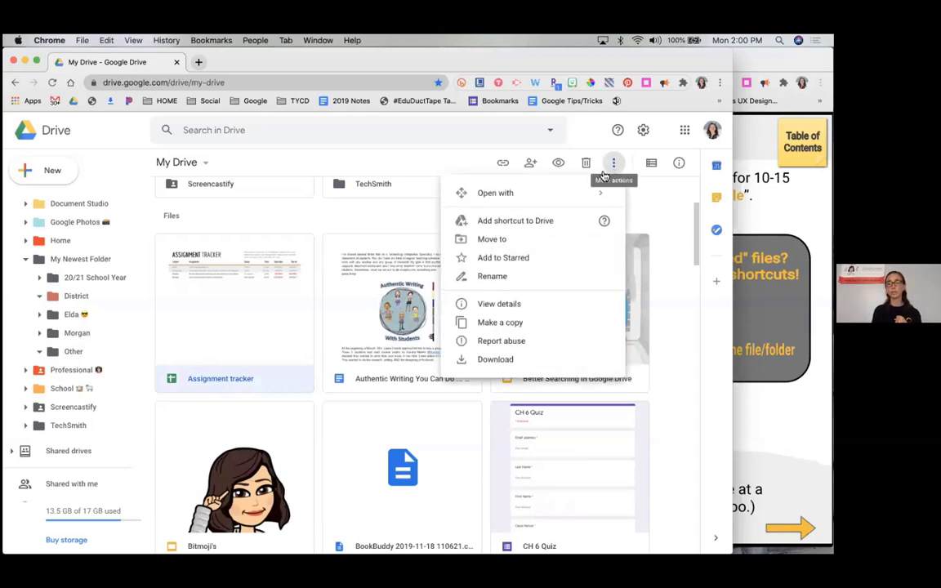
pyautogui.click(492, 240)
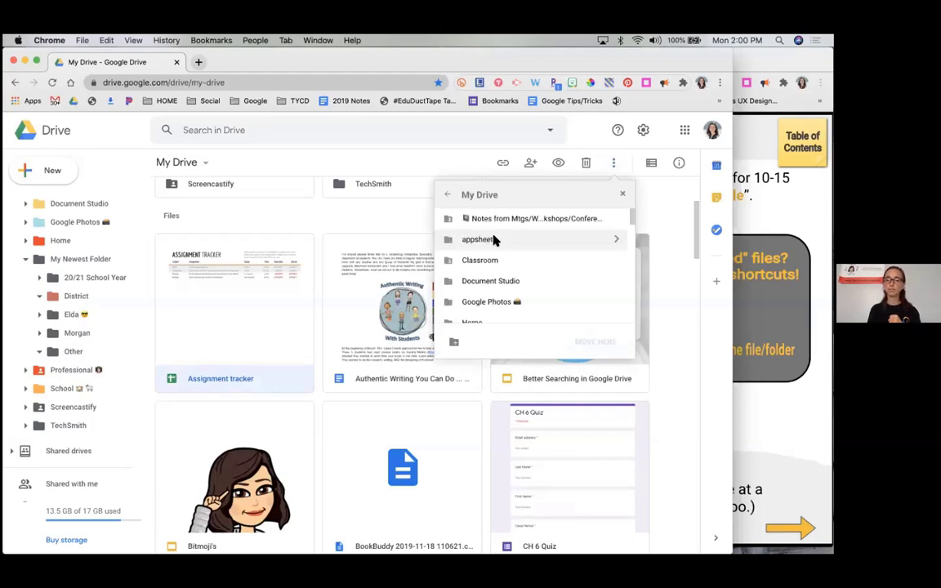
pyautogui.scroll(-5, 488, 284)
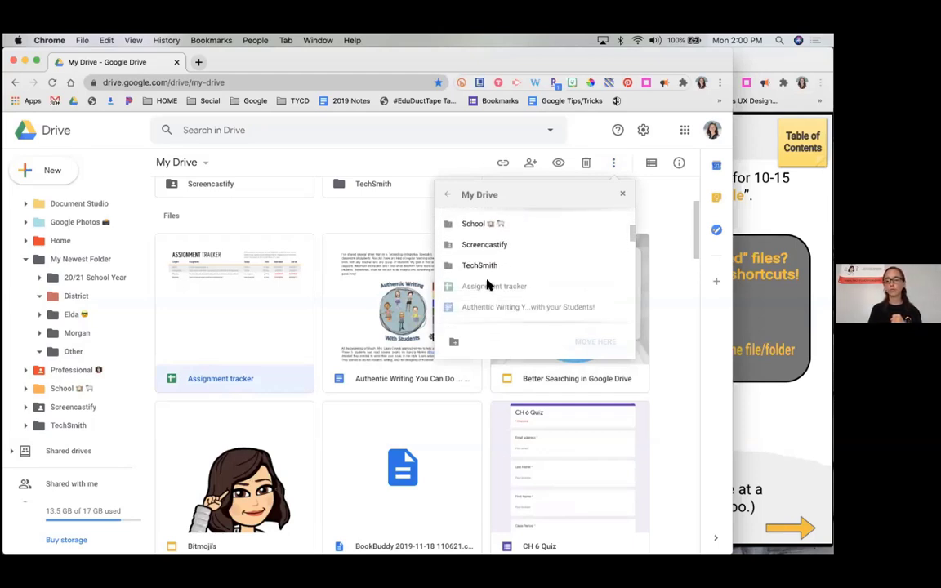
pyautogui.scroll(5, 488, 284)
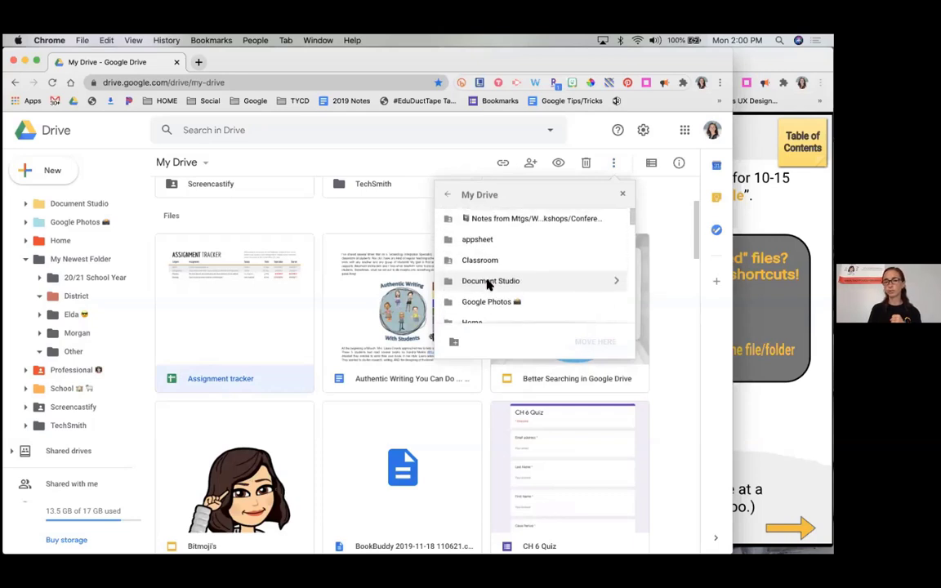
pyautogui.scroll(-1, 487, 283)
pyautogui.doubleClick(486, 264)
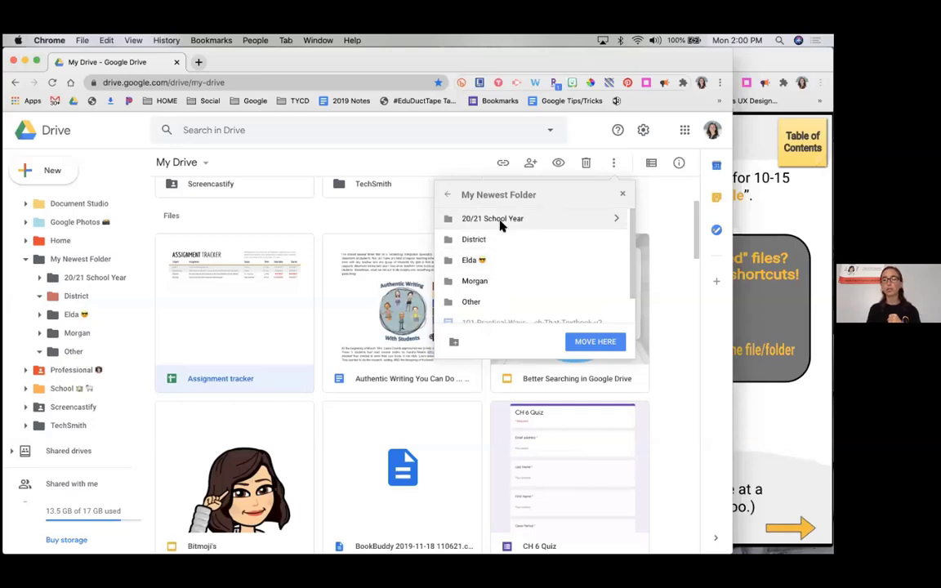
pyautogui.click(502, 226)
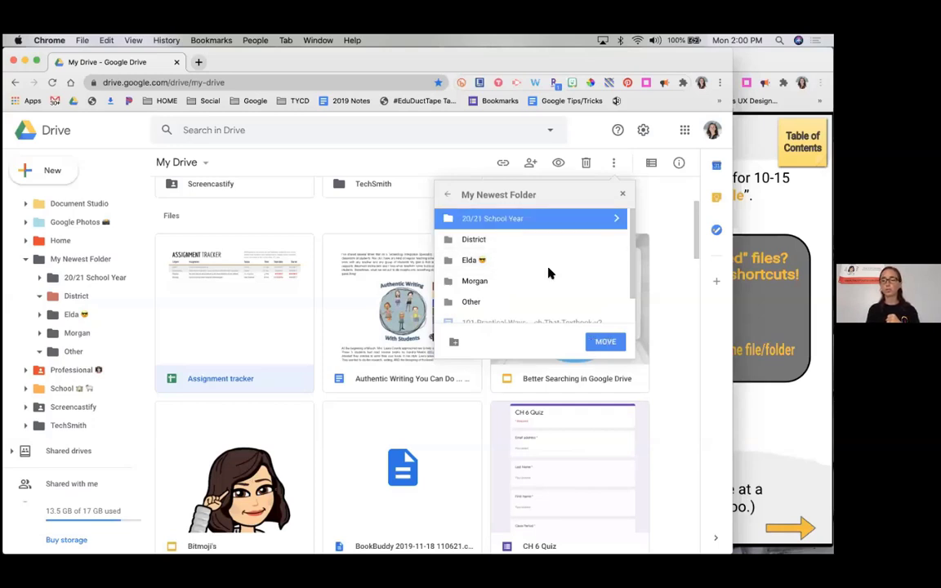
pyautogui.click(605, 342)
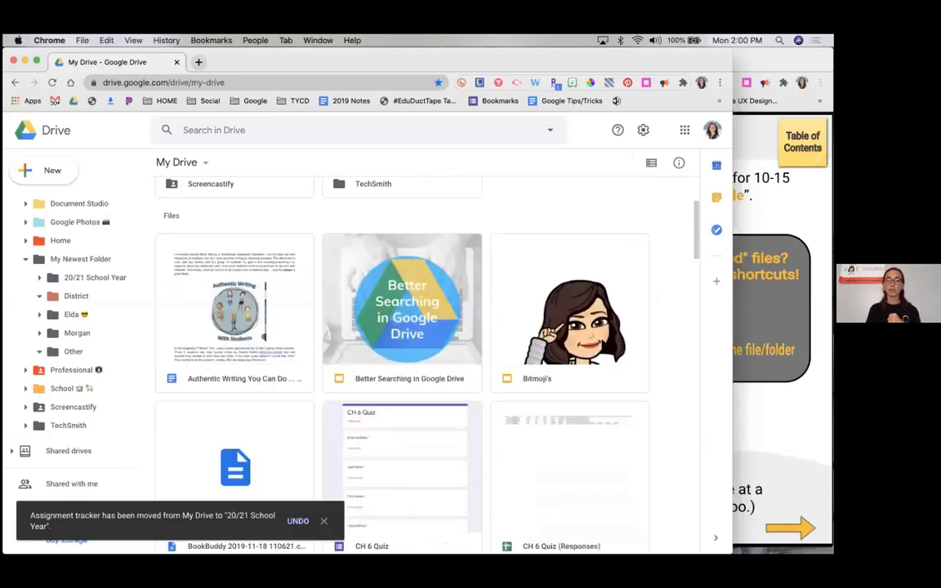
# Show the available actions for the Authentic Writing document, including Move to, and dismiss them.
pyautogui.rightClick(266, 319)
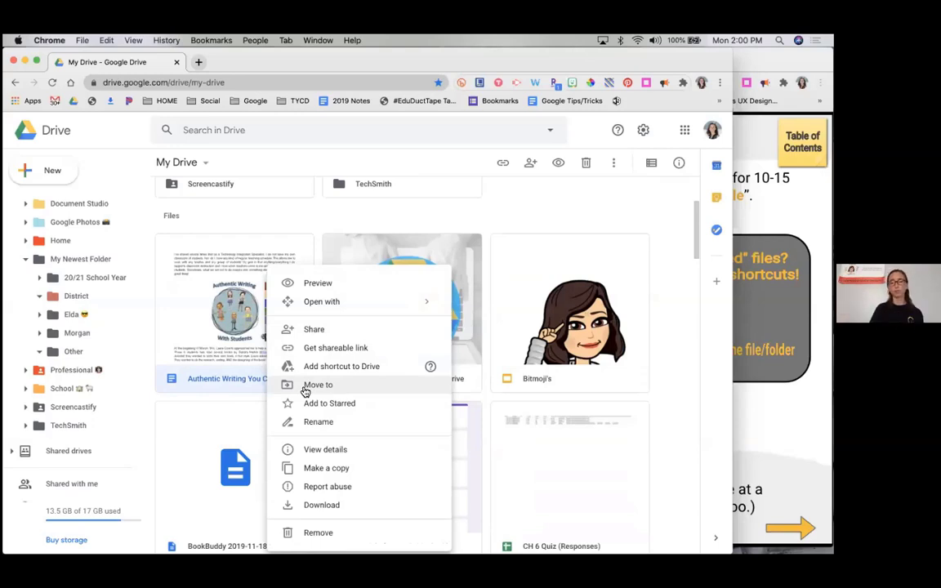
pyautogui.click(319, 231)
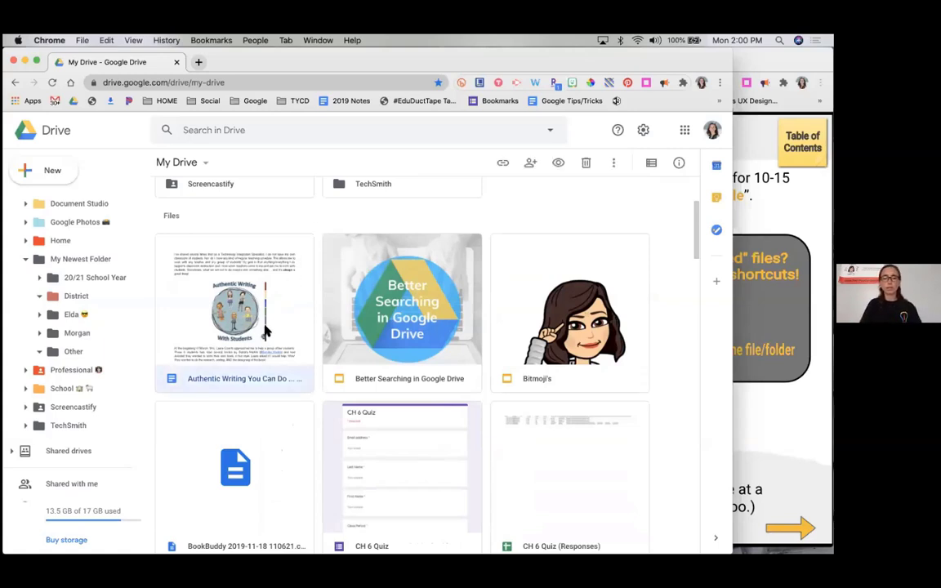
# Select the Authentic Writing, Better Searching in Google Drive and Bitmoji's files together.
pyautogui.click(393, 342)
pyautogui.click(646, 327)
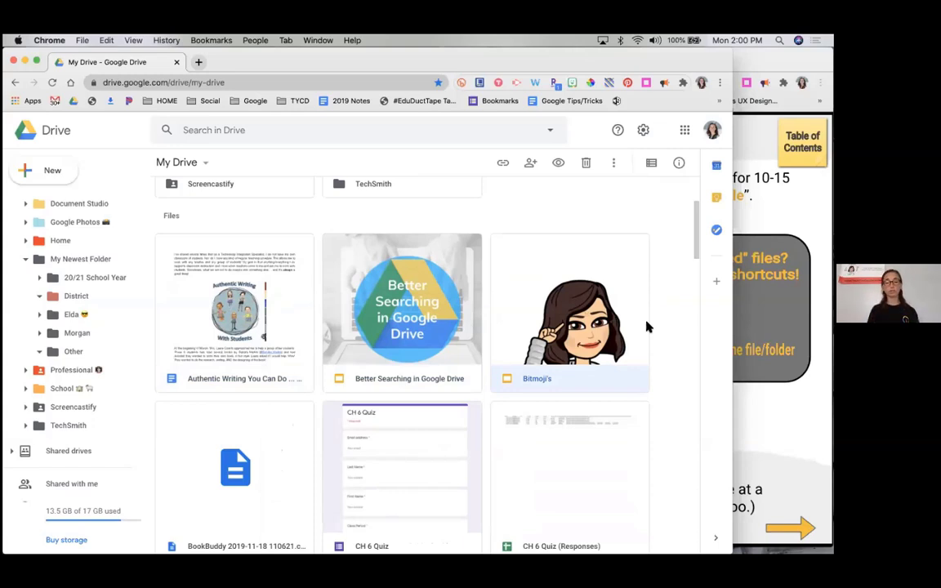
pyautogui.click(241, 363)
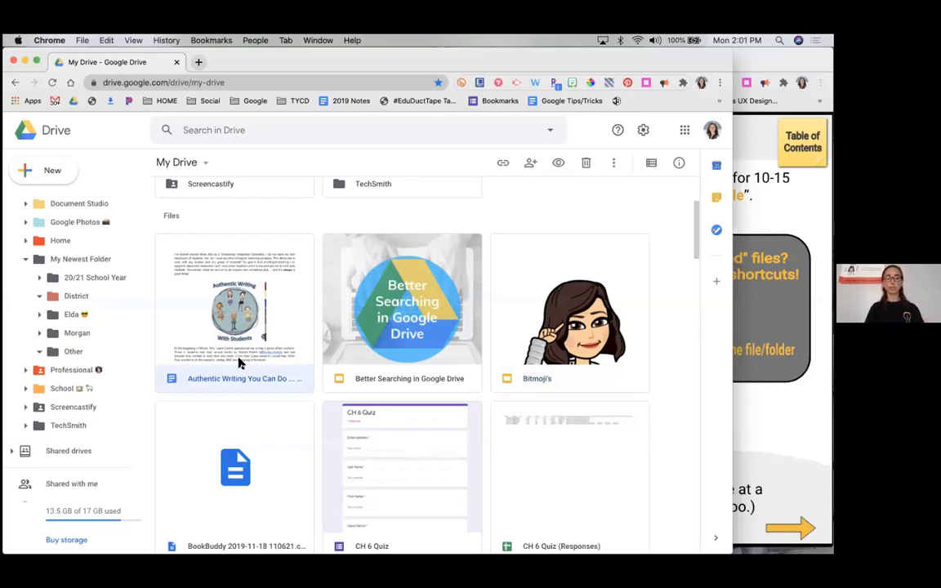
pyautogui.click(241, 364)
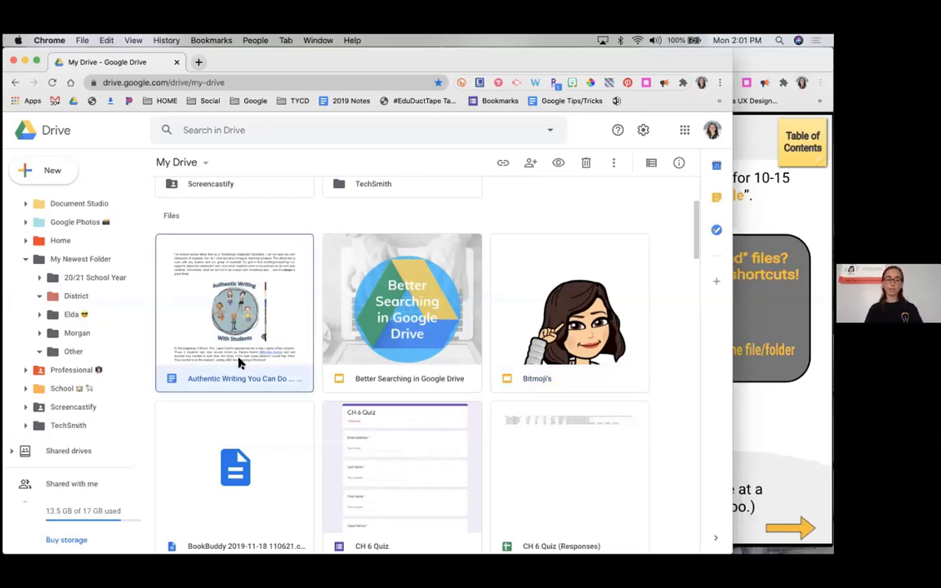
pyautogui.keyDown('super'); pyautogui.click(377, 361); pyautogui.keyUp('super')
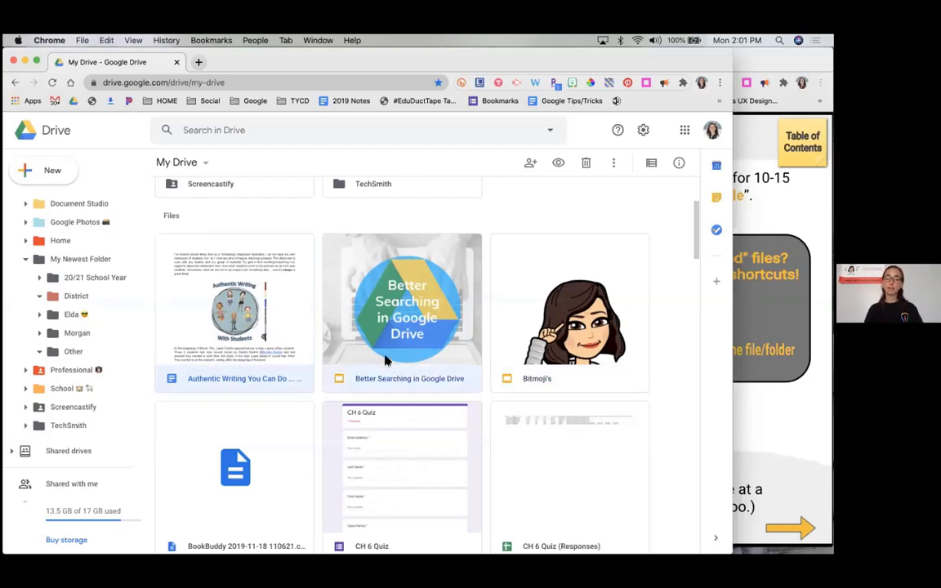
pyautogui.keyDown('super'); pyautogui.click(487, 352); pyautogui.keyUp('super')
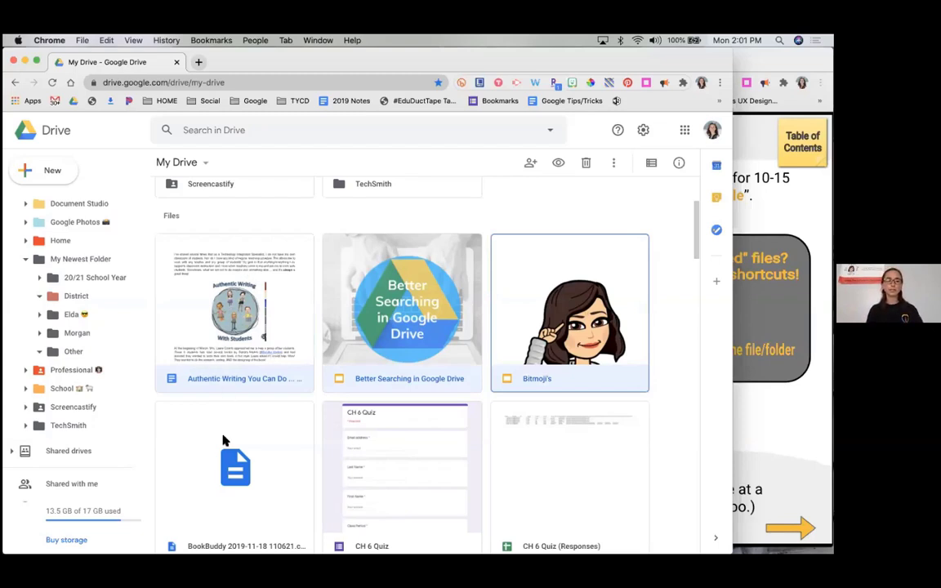
# Clear the multiple selection and select only the Authentic Writing document.
pyautogui.press('Right')
pyautogui.press('Up')
pyautogui.click(222, 352)
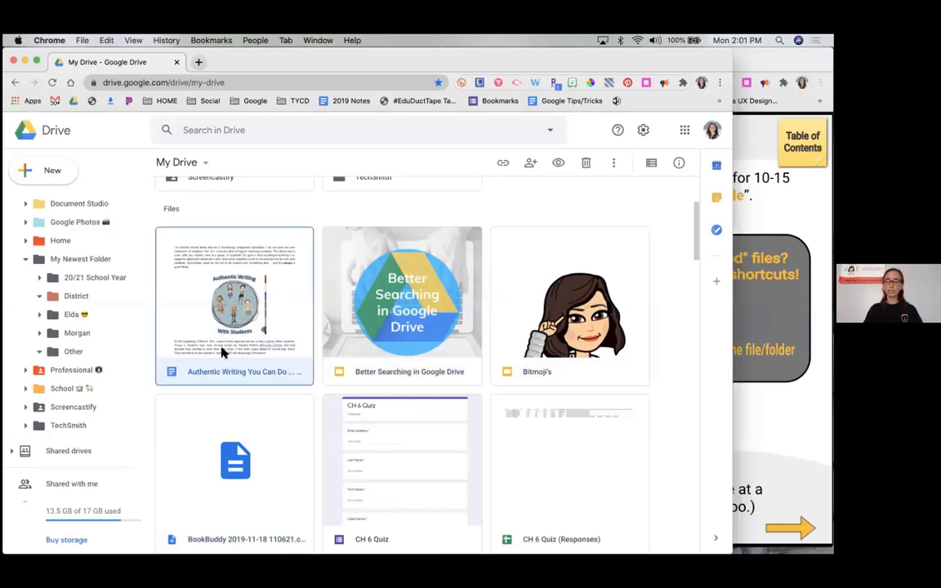
# Extend the selection from the Authentic Writing document through the rows of files down to My 1st Jam.
pyautogui.press('Right')
pyautogui.press('Right')
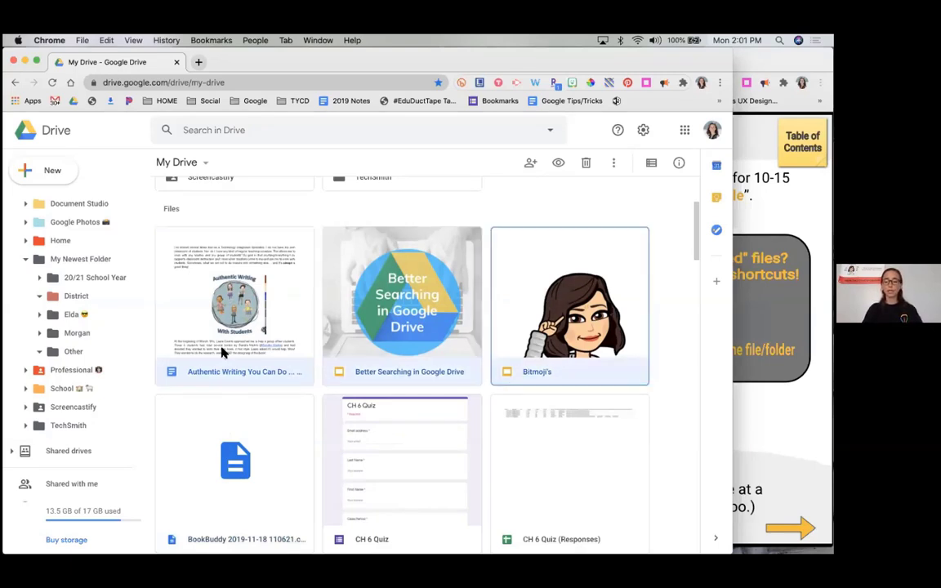
pyautogui.press('Down')
pyautogui.press('Down')
pyautogui.press('Down')
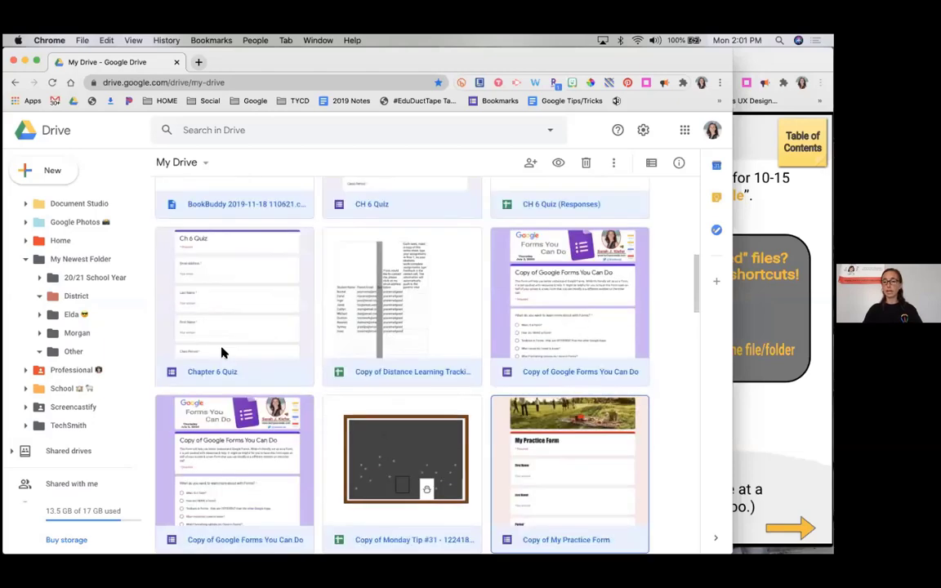
pyautogui.press('Down')
pyautogui.press('Down')
pyautogui.press('Down')
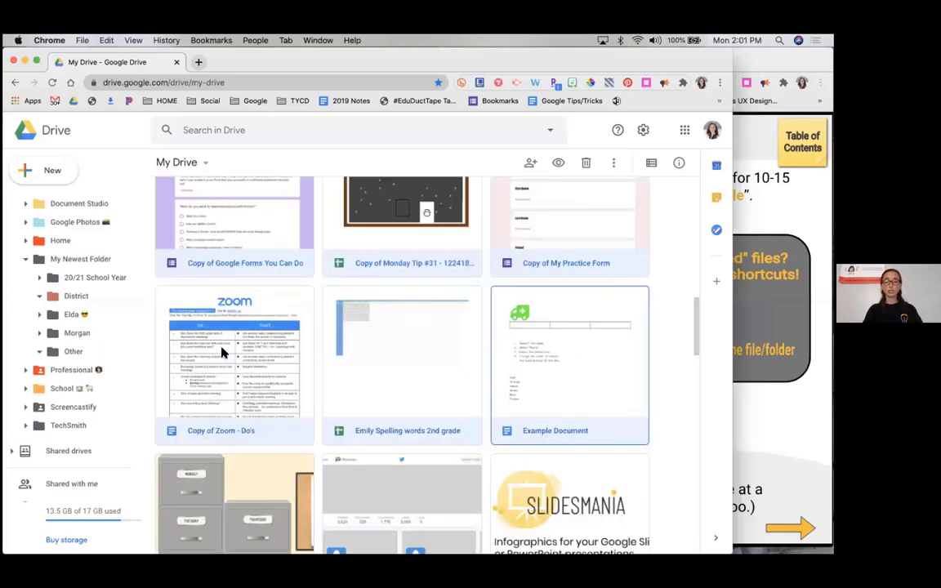
pyautogui.press('Down')
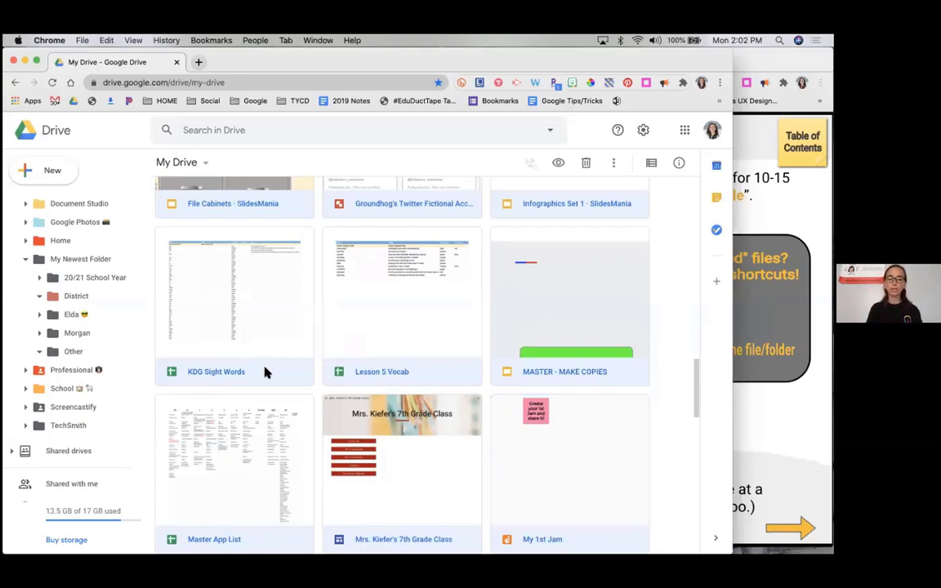
# Try moving the selected files together toward the 20/21 School Year folder, and release them back in the file area.
pyautogui.moveTo(264, 372); pyautogui.dragTo(182, 296)
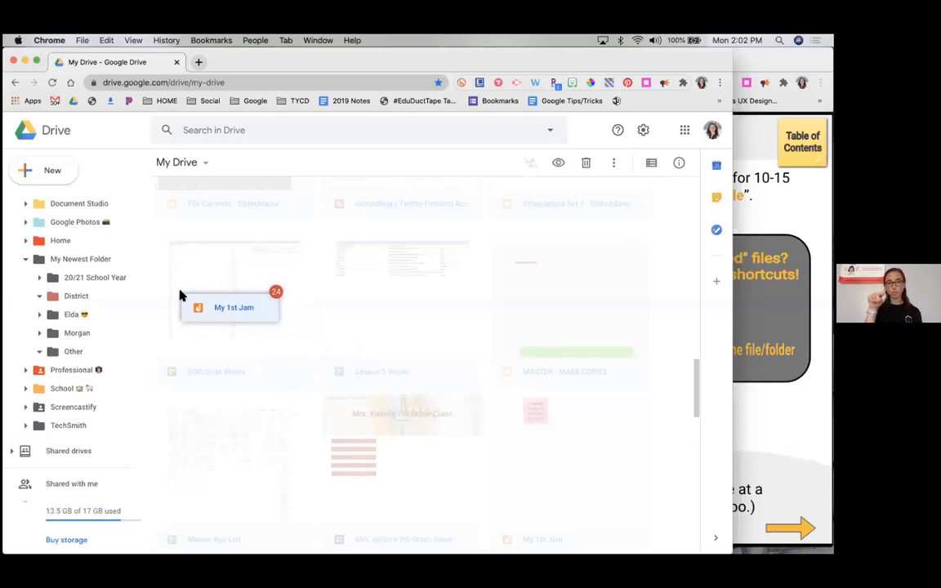
pyautogui.moveTo(181, 296); pyautogui.dragTo(87, 280)
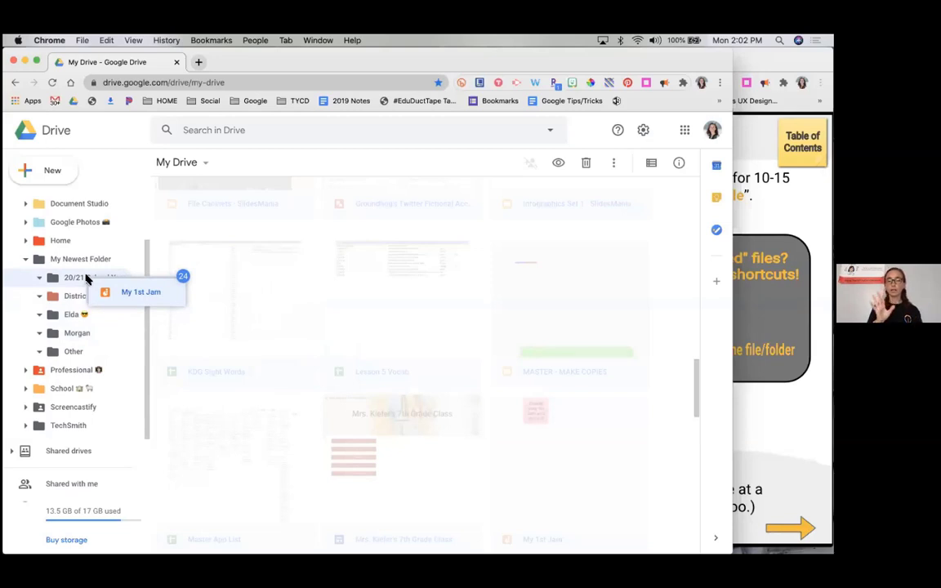
pyautogui.moveTo(86, 279); pyautogui.dragTo(233, 292)
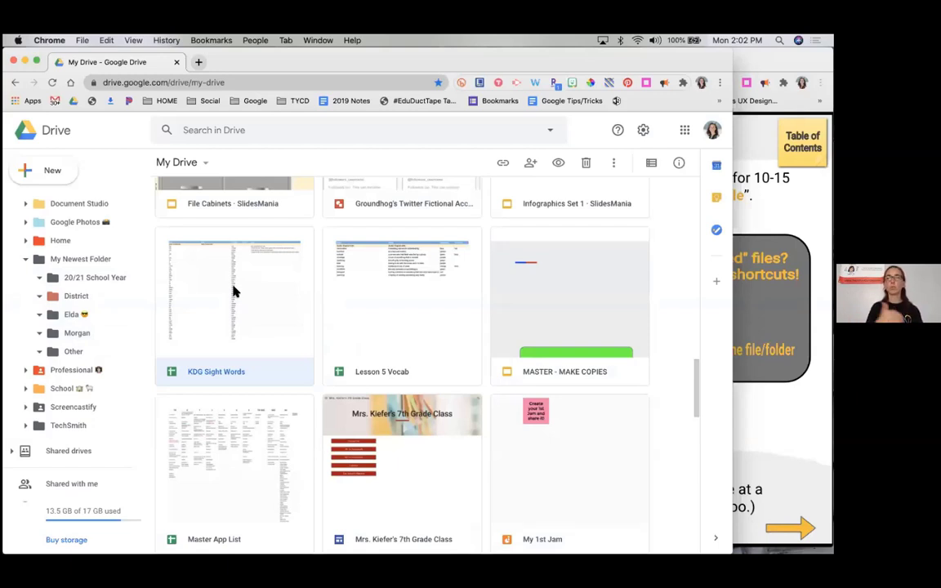
# Select the Better Searching in Google Drive presentation among the first files in My Drive.
pyautogui.scroll(-3, 233, 292)
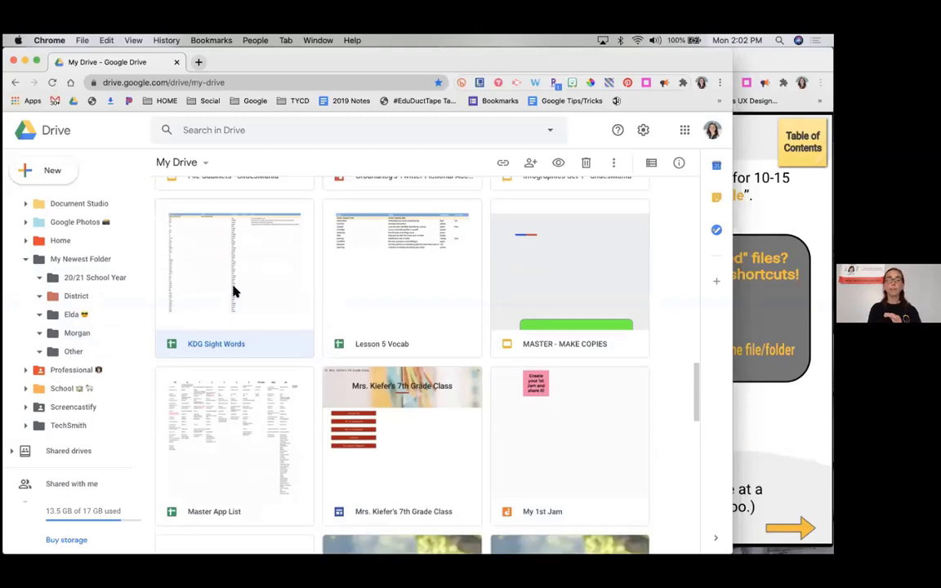
pyautogui.scroll(8, 233, 293)
pyautogui.scroll(10, 233, 290)
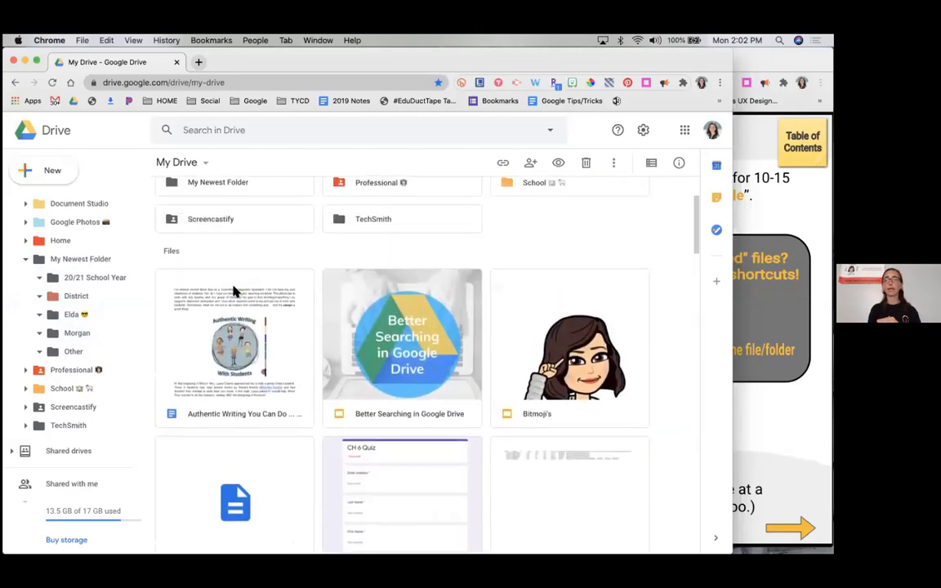
pyautogui.scroll(4, 233, 290)
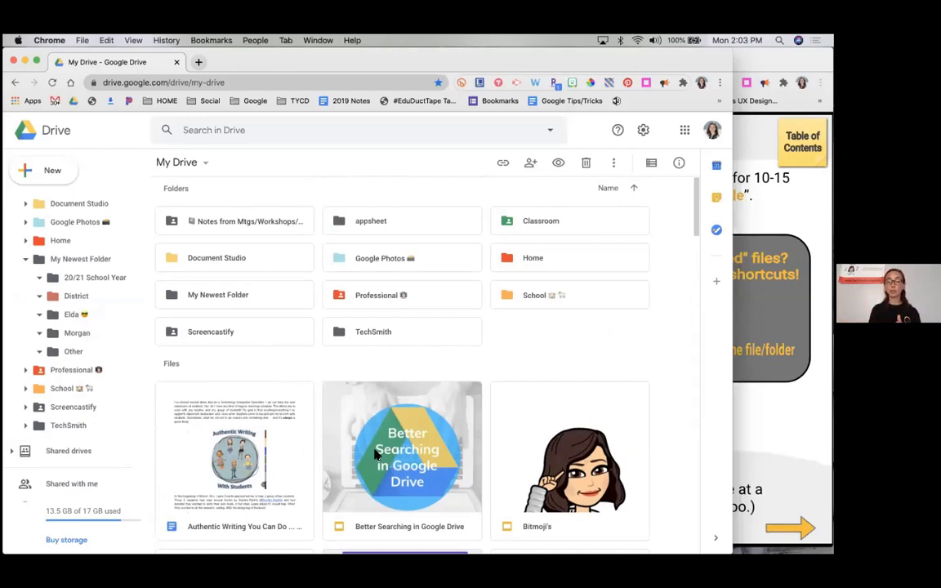
pyautogui.scroll(-3, 375, 455)
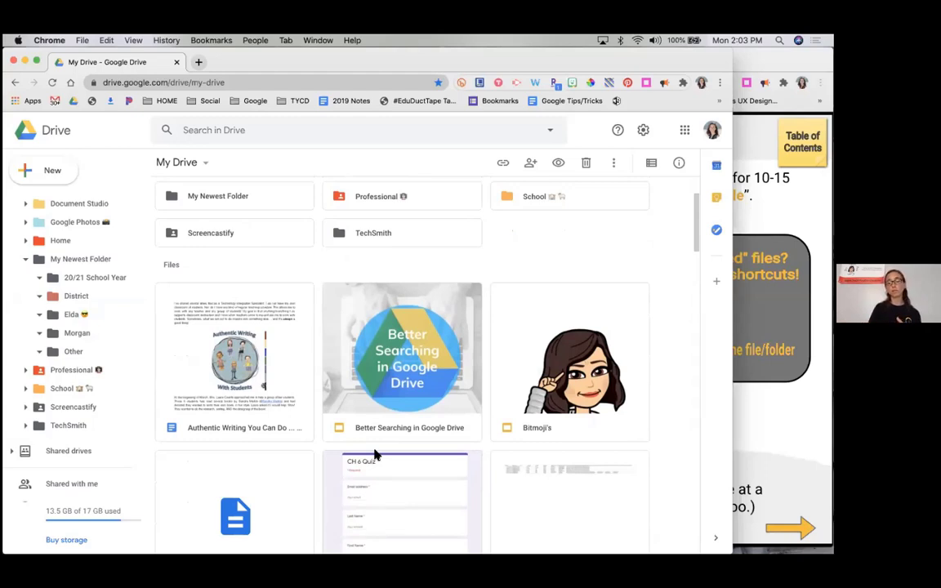
pyautogui.click(400, 419)
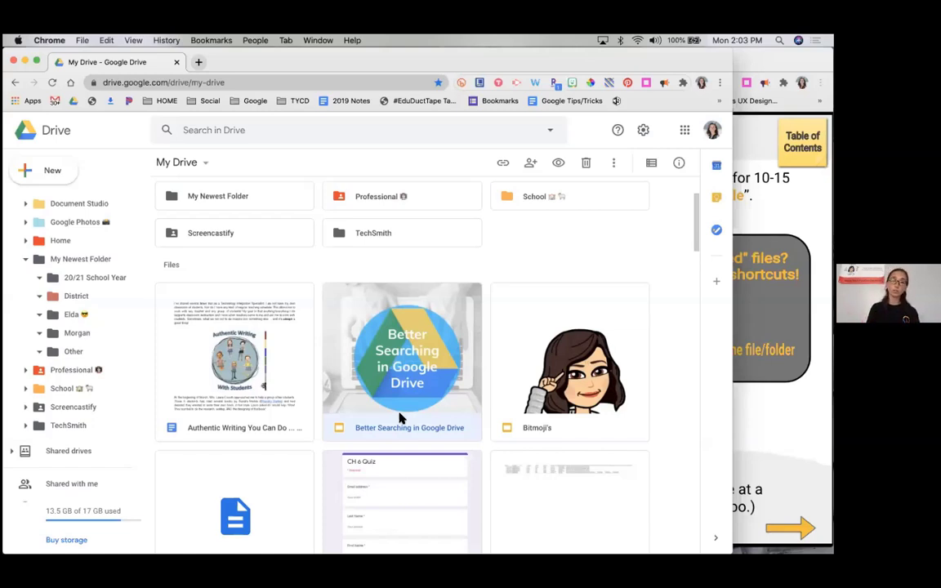
# Look through the whole My Drive file list down to Untitled site, examining the different file types and their icons.
pyautogui.scroll(-5, 400, 418)
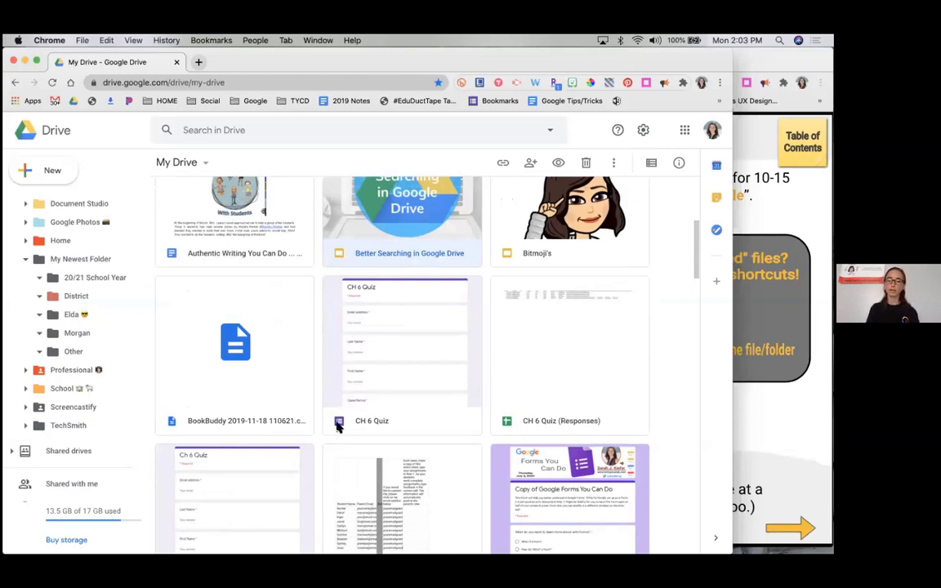
pyautogui.scroll(-3, 337, 426)
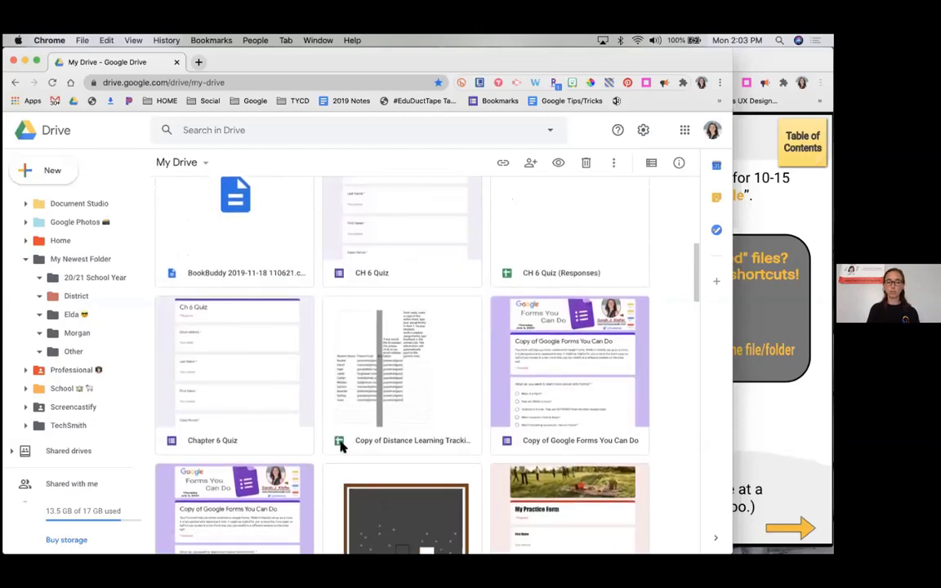
pyautogui.scroll(-5, 332, 273)
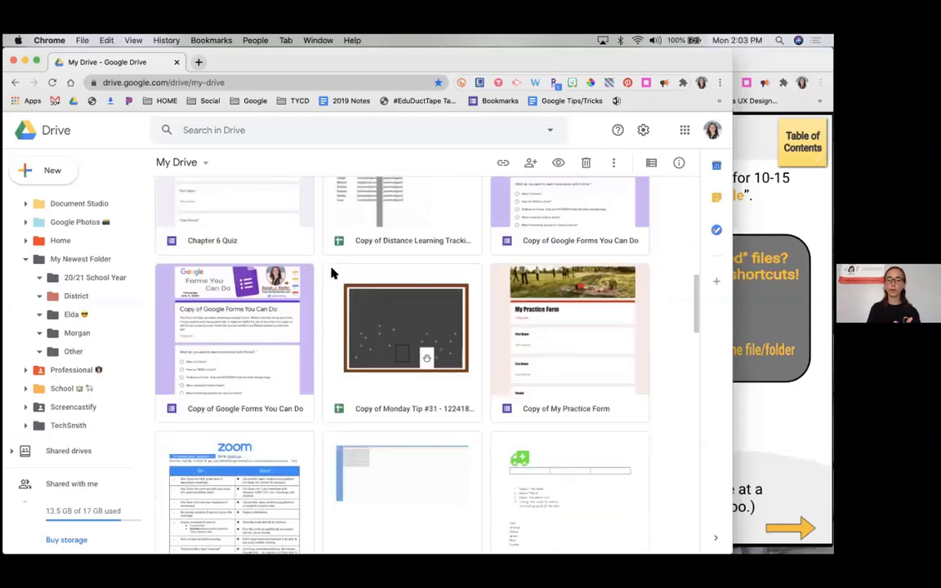
pyautogui.scroll(-4, 331, 273)
pyautogui.scroll(-8, 332, 273)
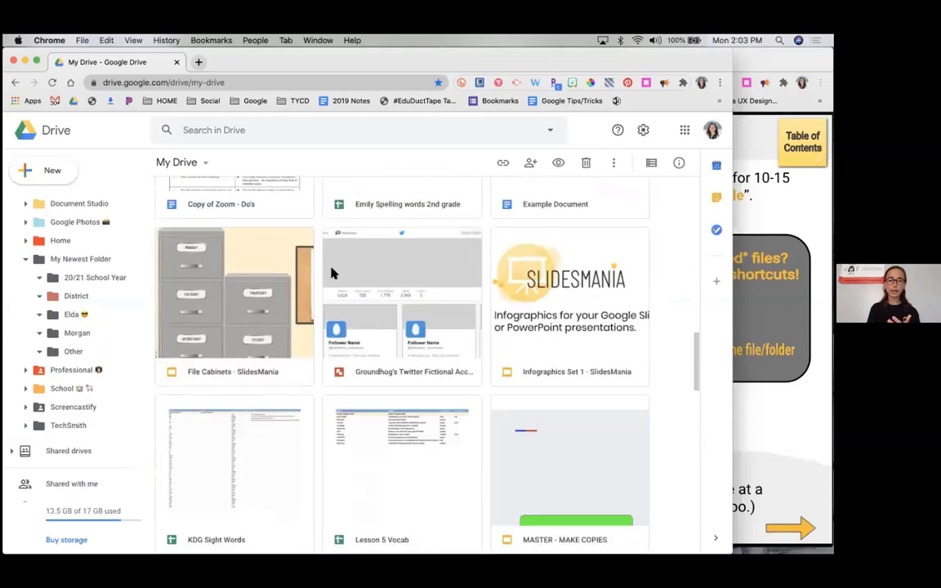
pyautogui.scroll(-10, 331, 273)
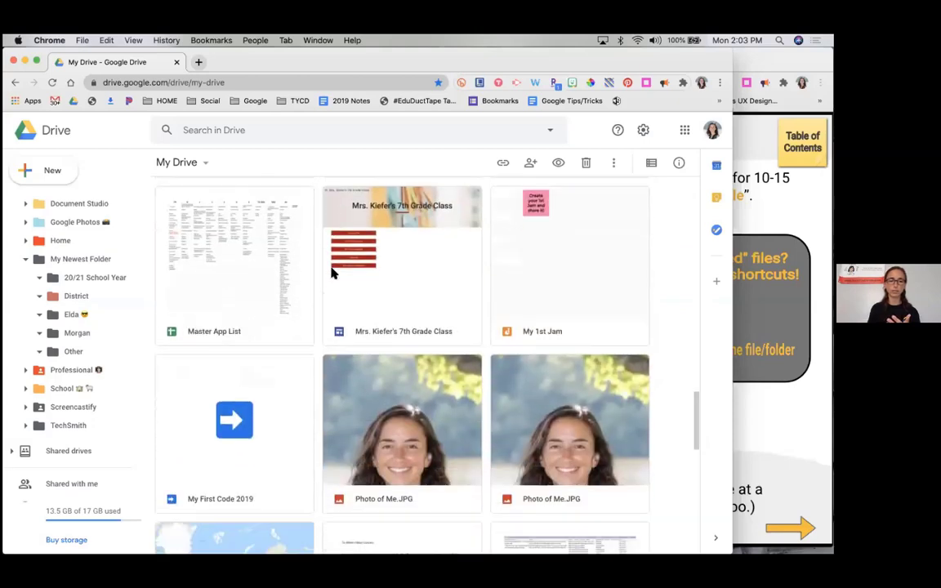
pyautogui.scroll(-4, 332, 273)
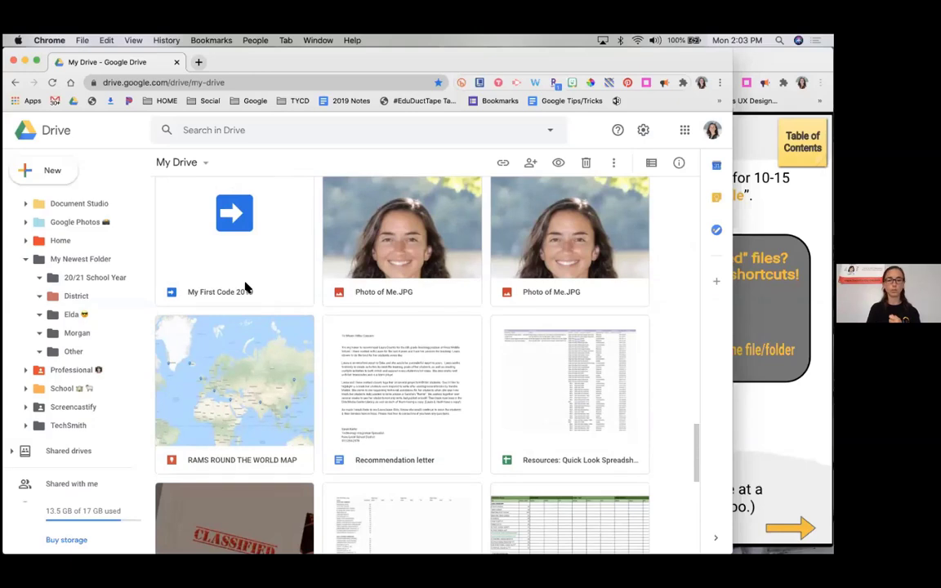
pyautogui.scroll(-4, 245, 288)
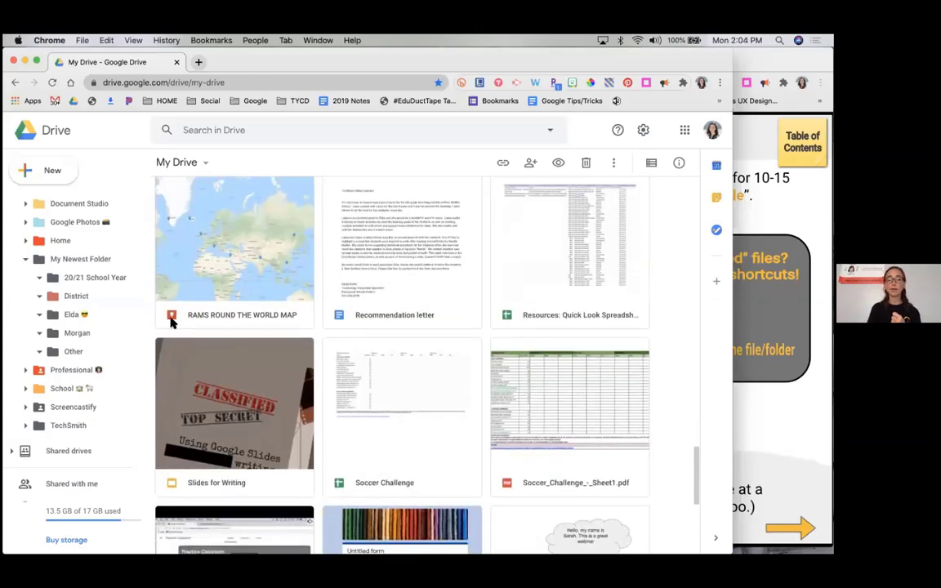
pyautogui.scroll(-4, 470, 391)
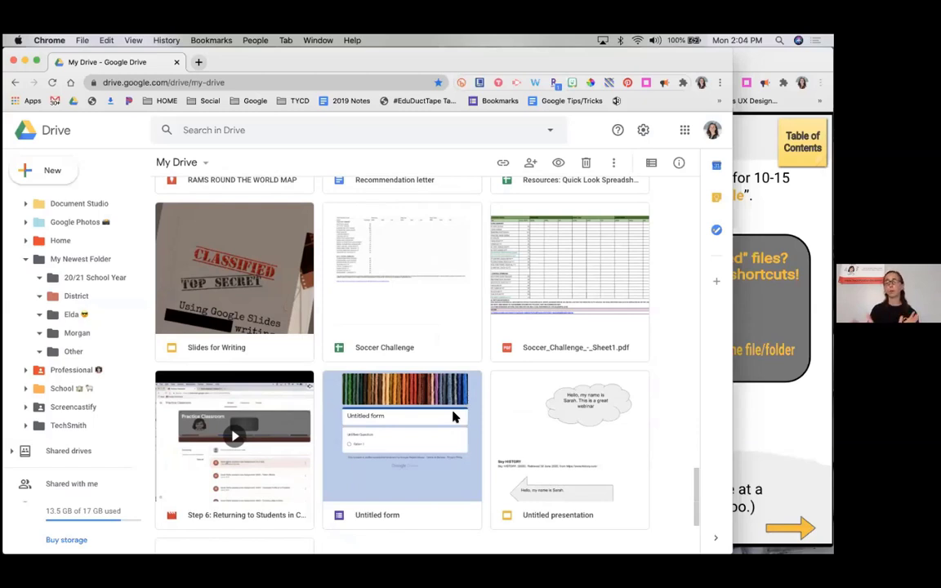
pyautogui.scroll(-5, 453, 416)
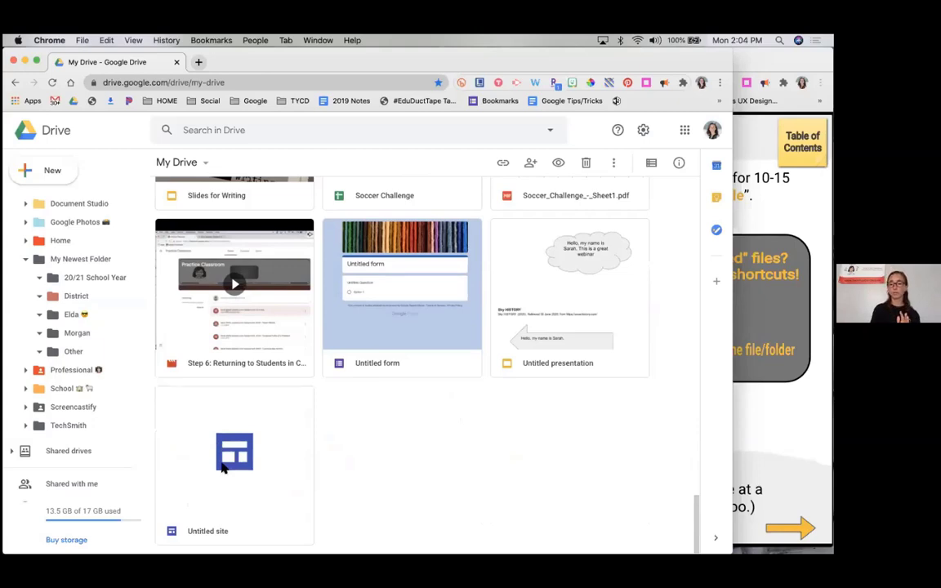
pyautogui.scroll(15, 221, 467)
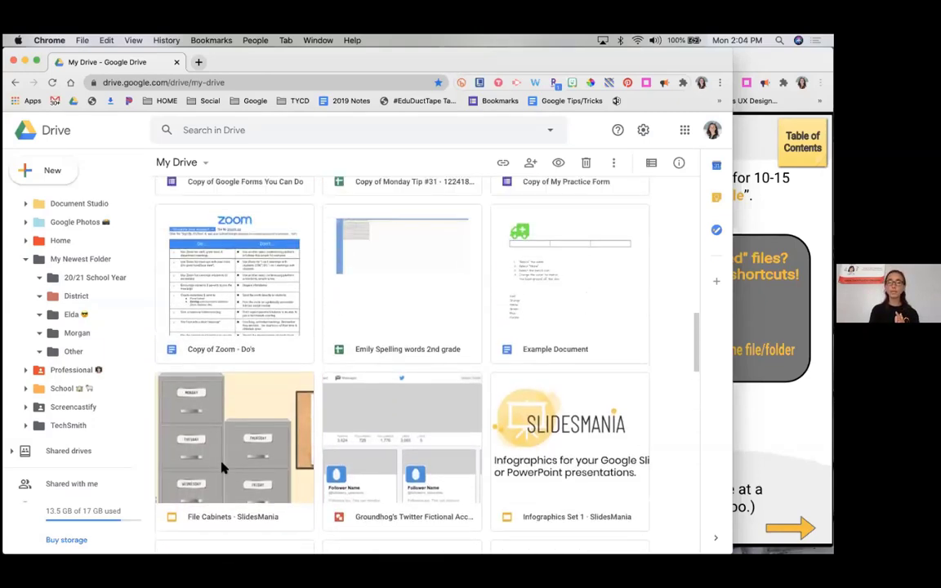
pyautogui.scroll(2, 220, 467)
pyautogui.scroll(-7, 221, 467)
pyautogui.scroll(-4, 221, 467)
pyautogui.scroll(6, 221, 467)
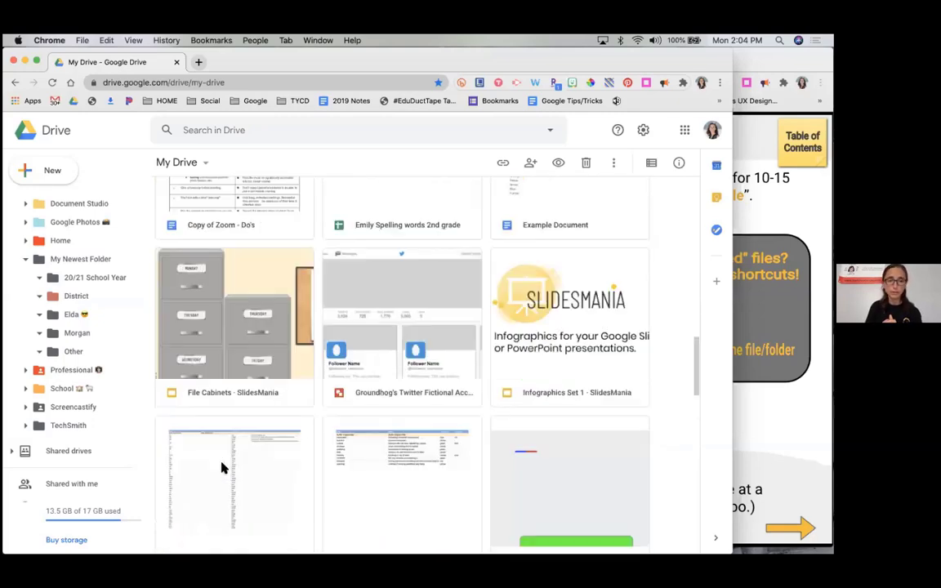
pyautogui.scroll(4, 220, 467)
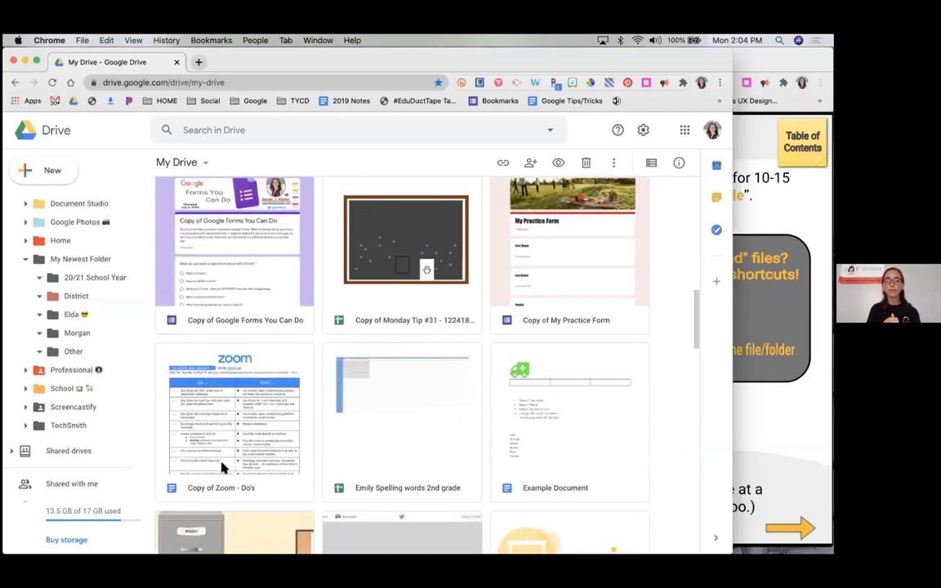
# Check the preview and rename shortcuts on the Step 3 slide, and preview the 2nd grade spelling words spreadsheet in Drive.
pyautogui.click(401, 455)
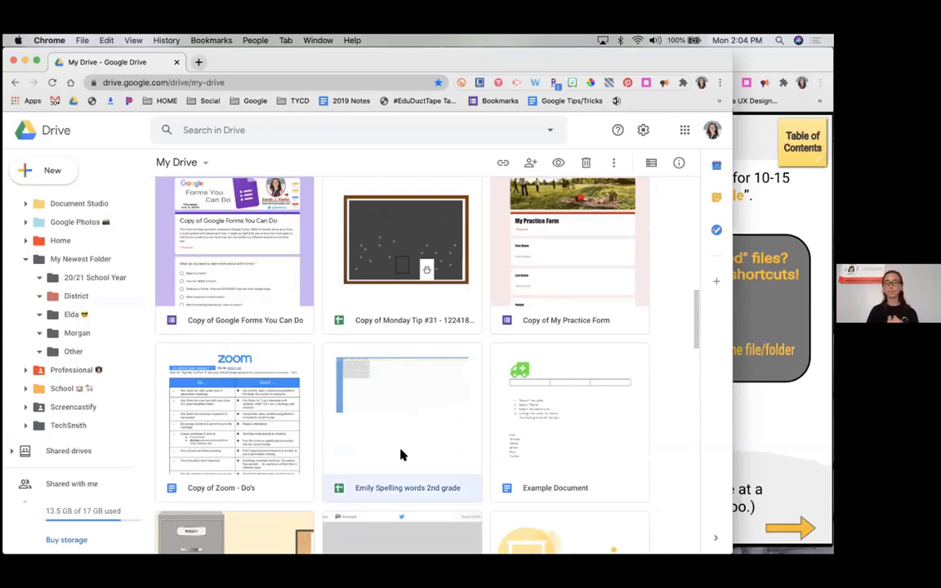
pyautogui.press('super+grave')
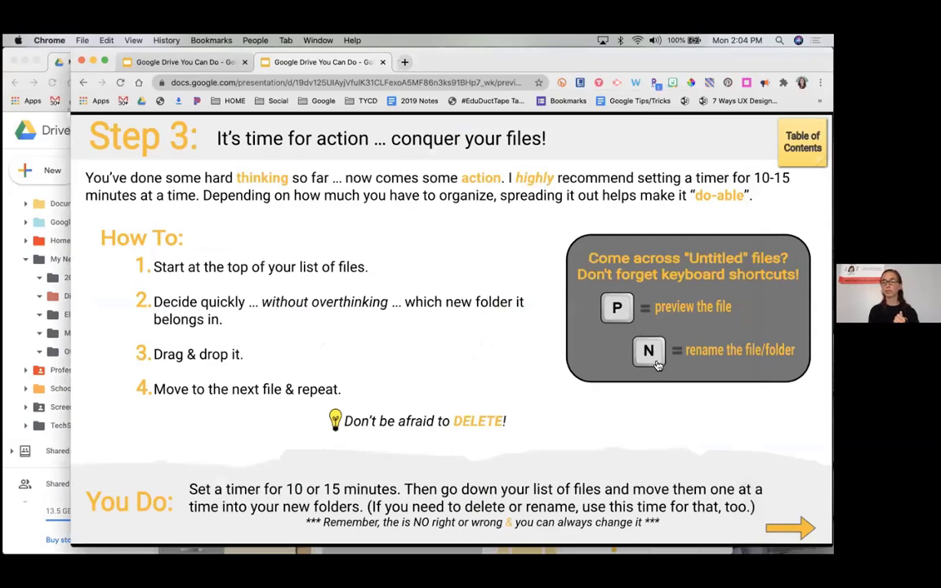
pyautogui.click(16, 528)
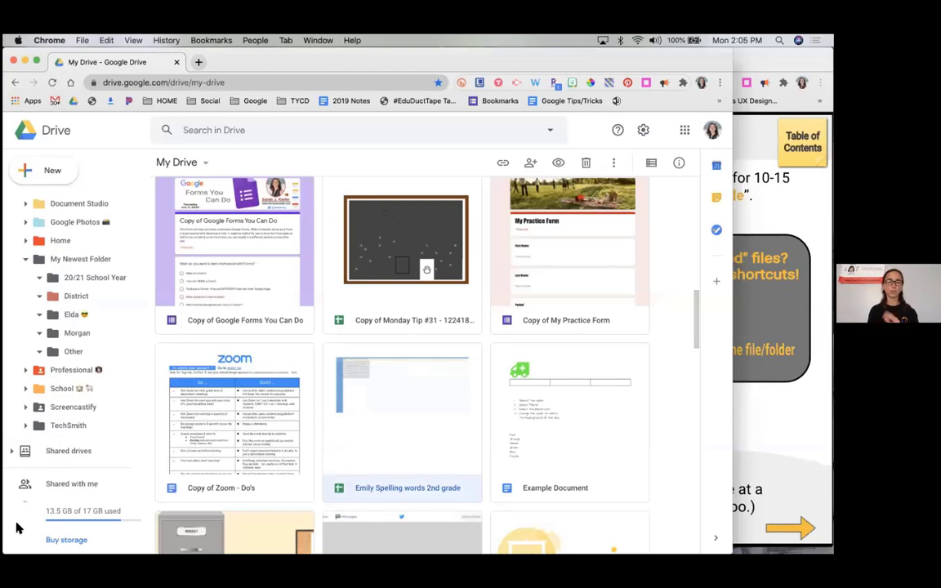
pyautogui.doubleClick(403, 463)
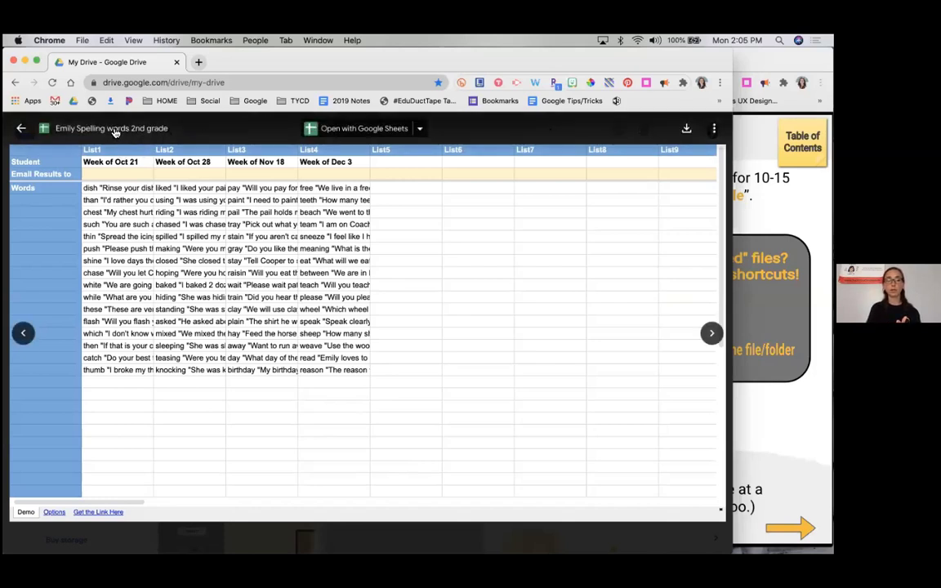
# Start renaming the previewed spreadsheet and enter Spelling words as its draft name.
pyautogui.click(115, 130)
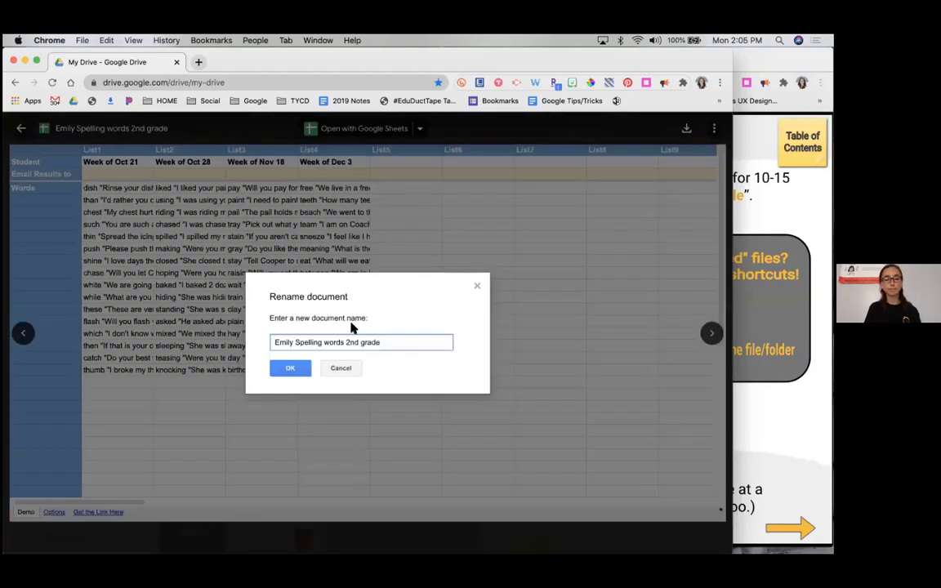
pyautogui.moveTo(388, 342); pyautogui.dragTo(246, 342)
pyautogui.press('BackSpace')
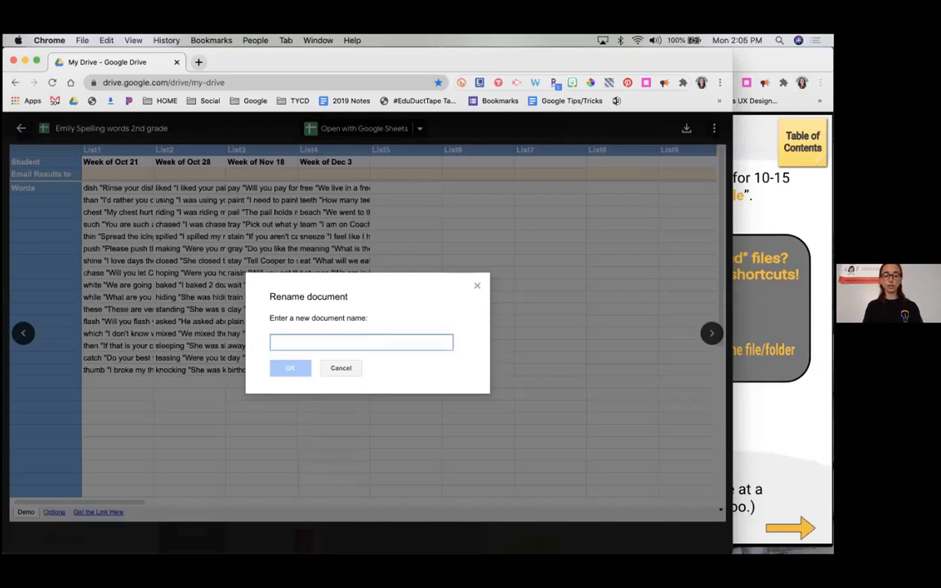
pyautogui.write('Spelling words')
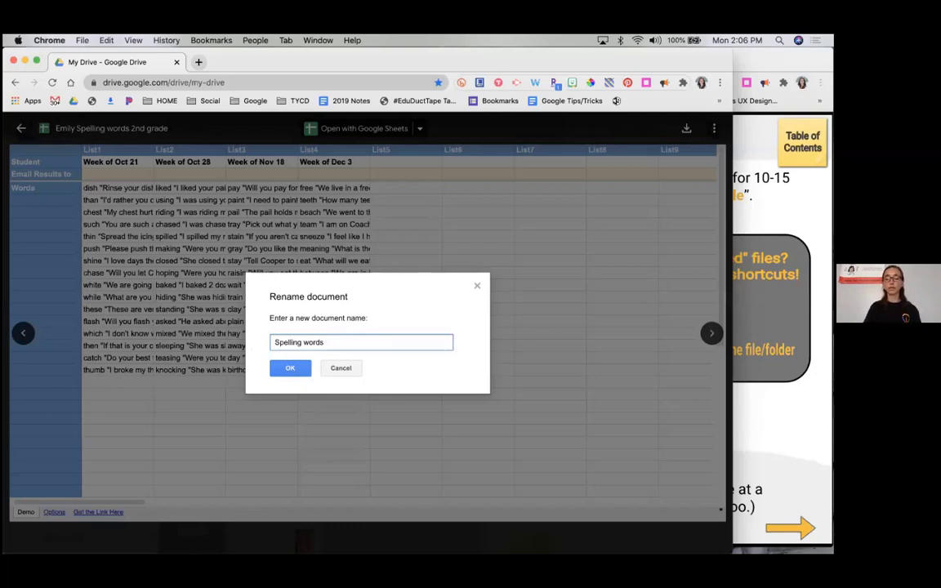
# Rename the previewed spreadsheet as DELETE, and switch back to the Step 3 slide of the presentation.
pyautogui.press('super+a')
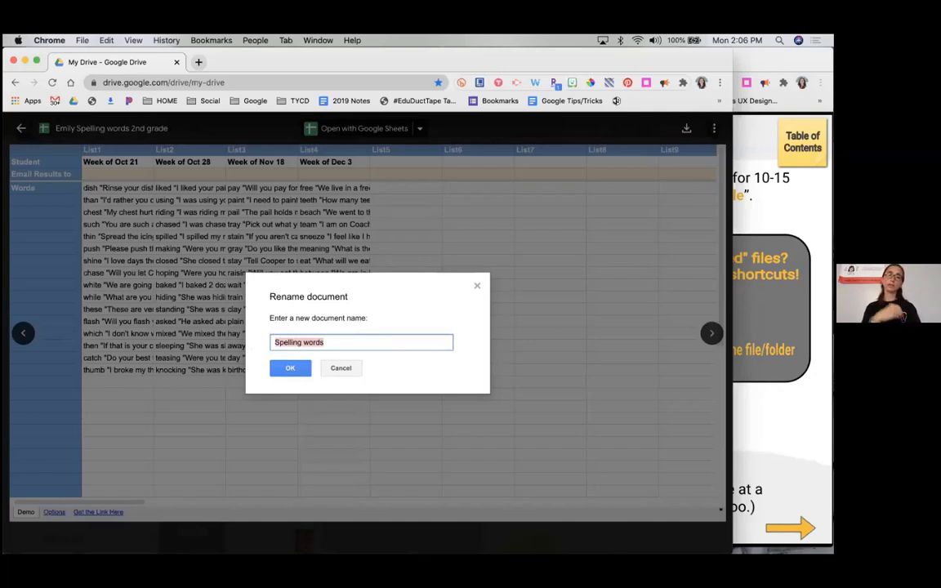
pyautogui.write('DELETE')
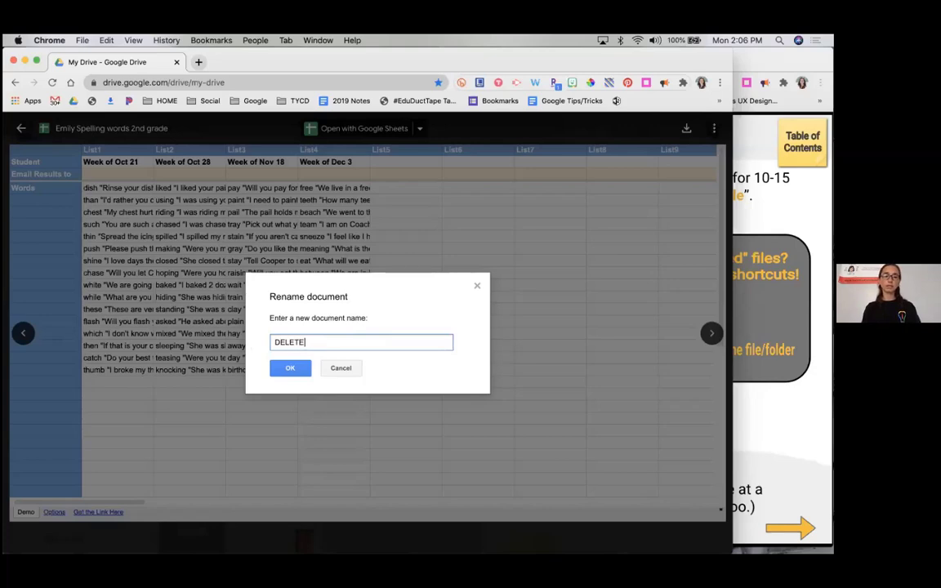
pyautogui.click(291, 369)
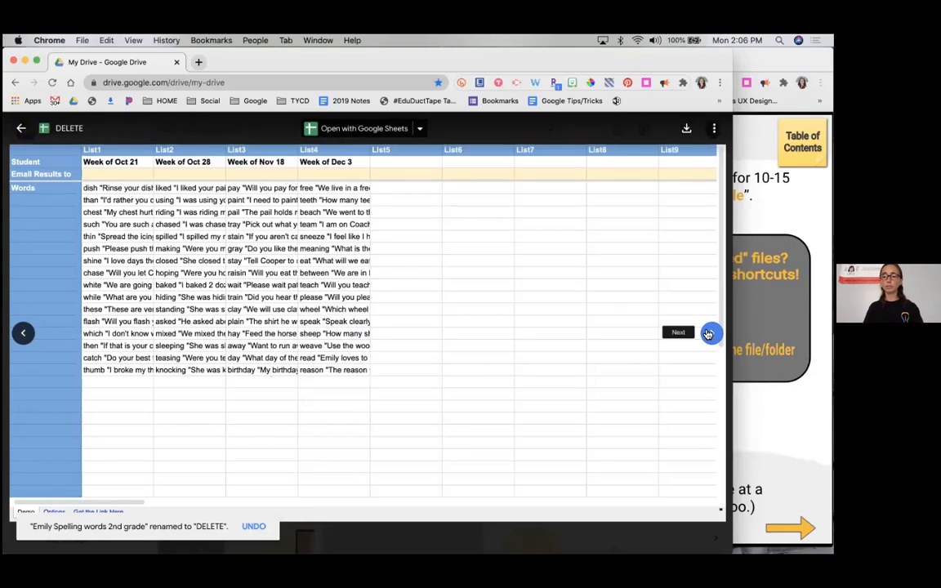
pyautogui.press('super+grave')
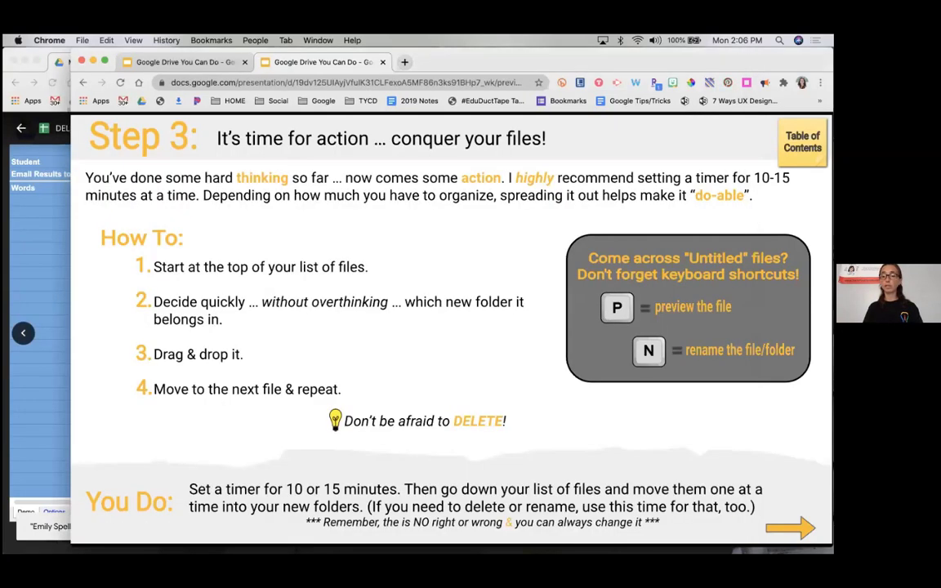
# Advance the presentation to the Step 5 slide, then return to Drive and preview the file after the DELETE spreadsheet.
pyautogui.click(796, 525)
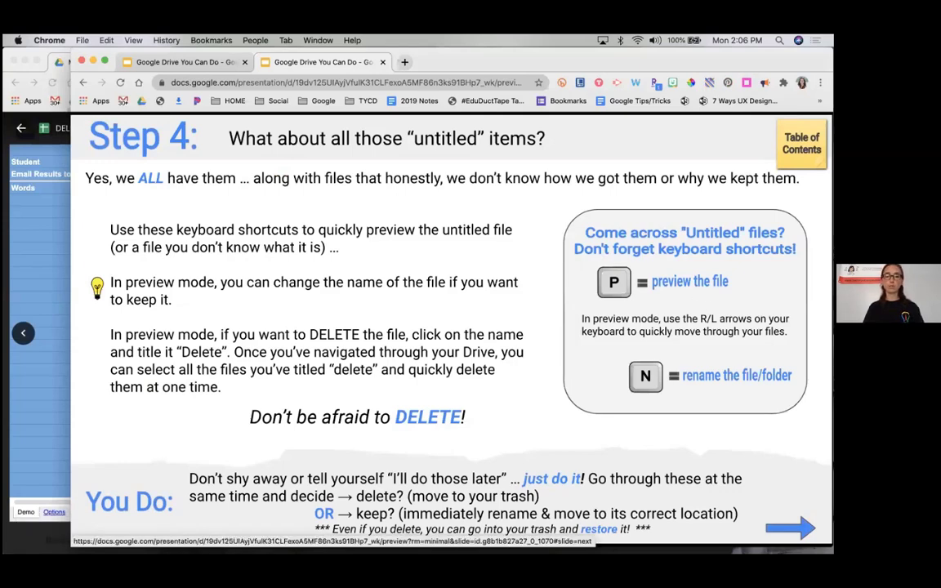
pyautogui.click(797, 526)
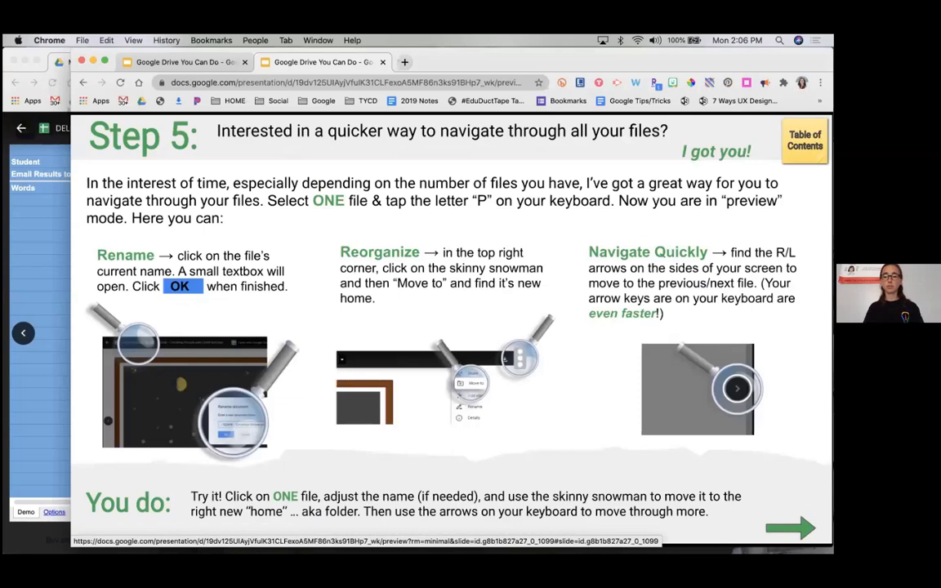
pyautogui.click(33, 367)
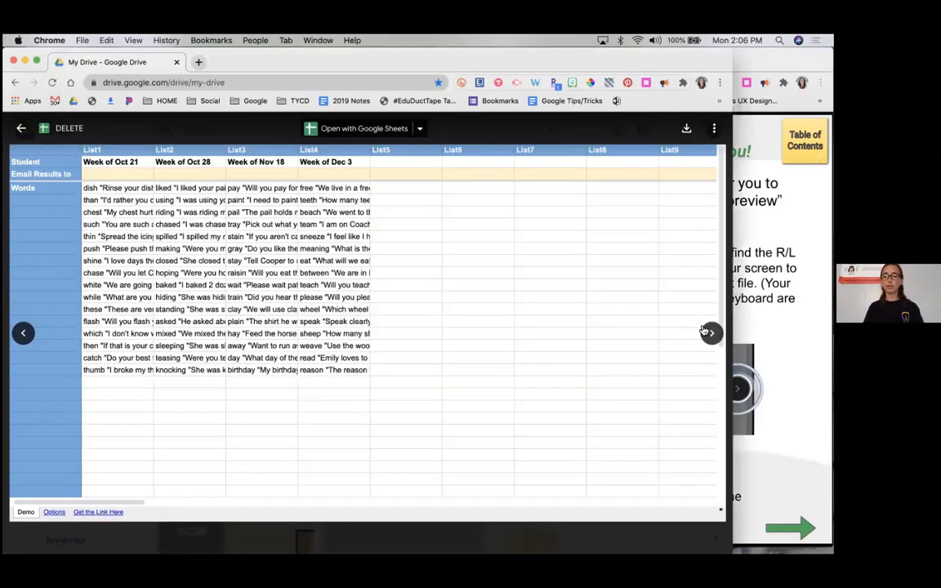
pyautogui.click(709, 333)
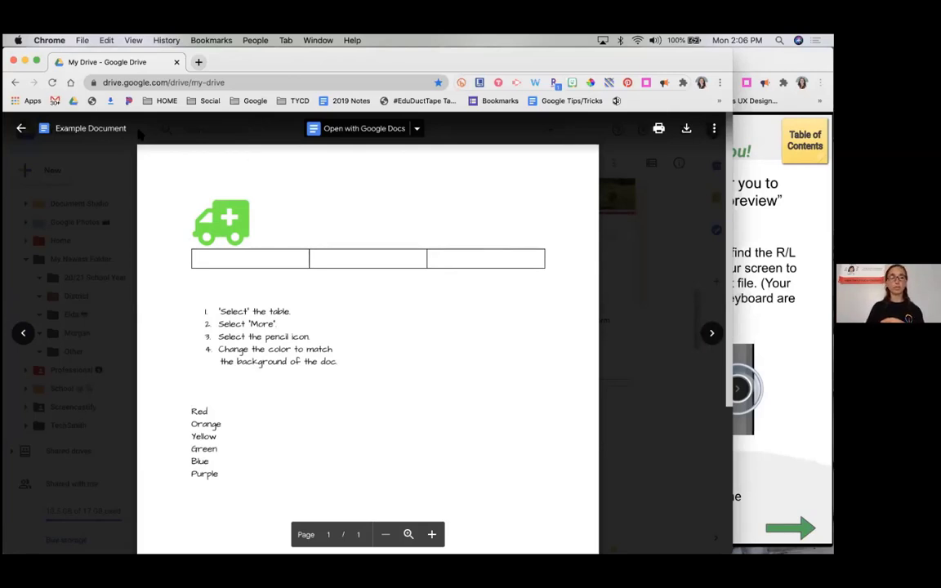
# Rename the previewed Example Document as Color Sort document, and move the preview on to the following file.
pyautogui.click(94, 129)
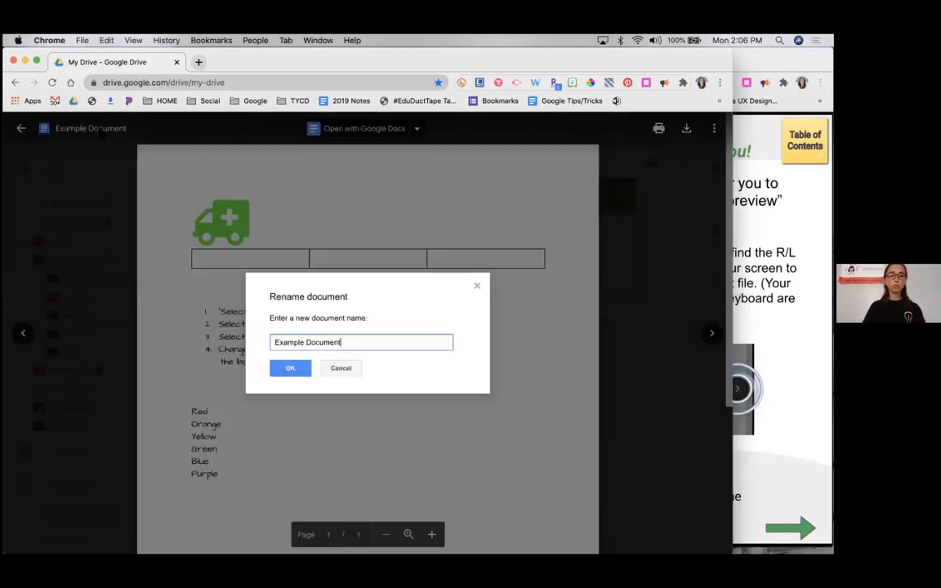
pyautogui.press('super+a')
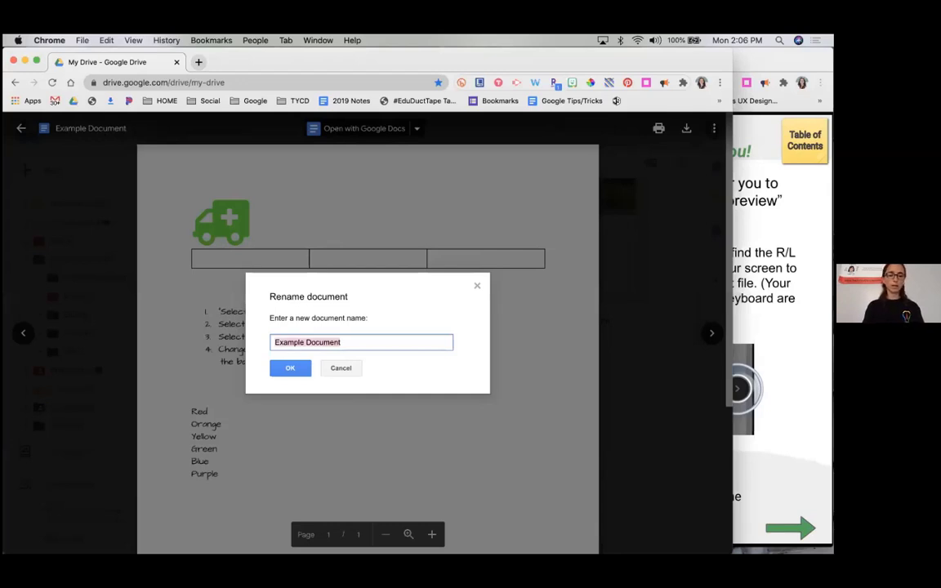
pyautogui.write('Color Sor')
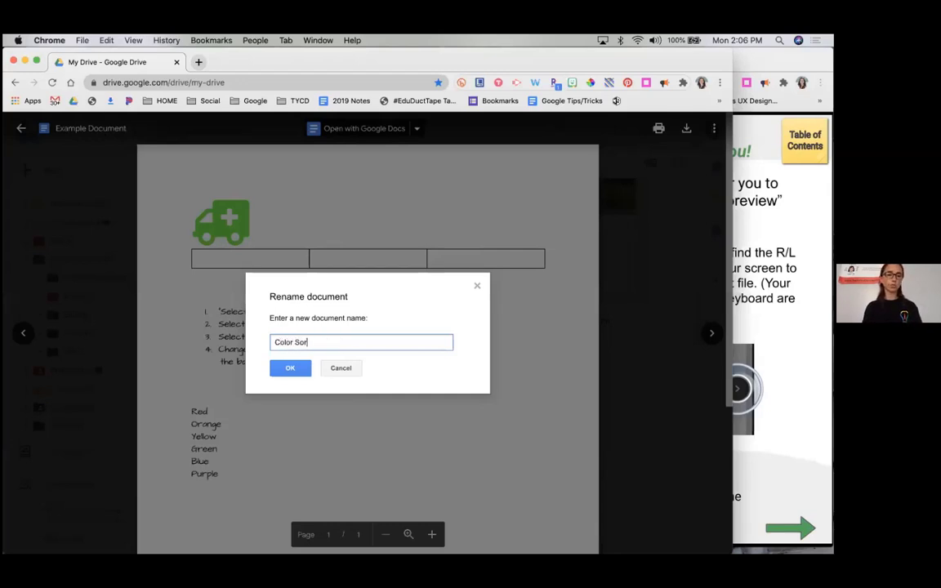
pyautogui.write('t document')
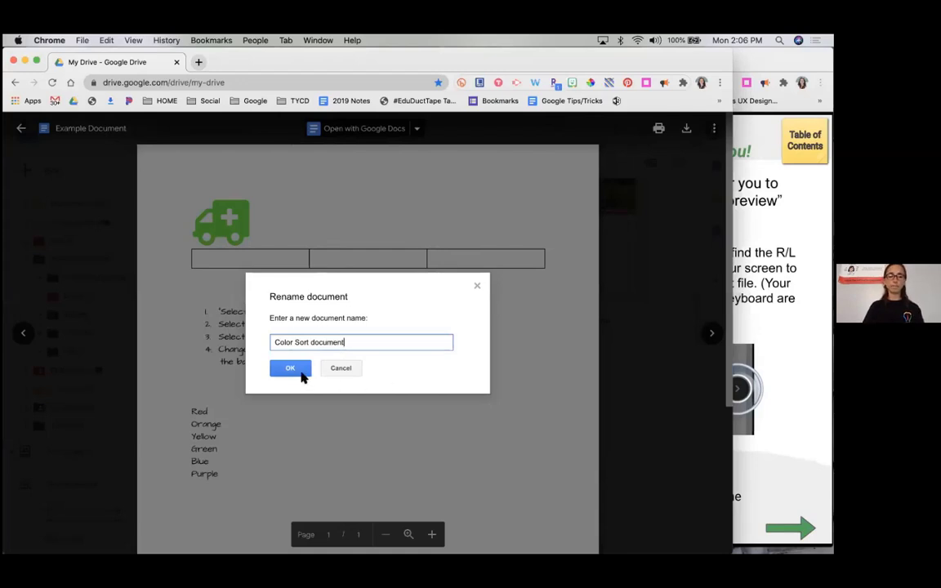
pyautogui.click(292, 369)
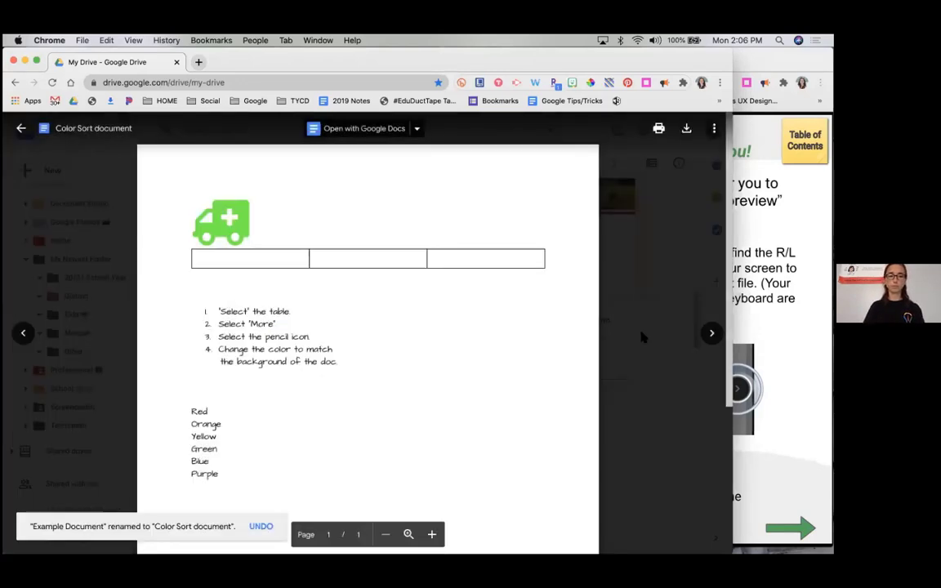
pyautogui.click(711, 334)
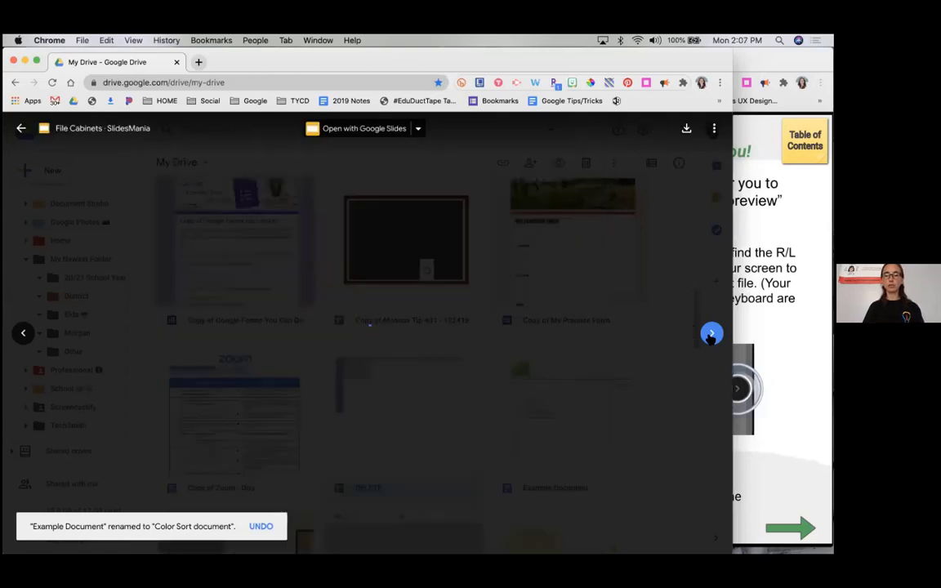
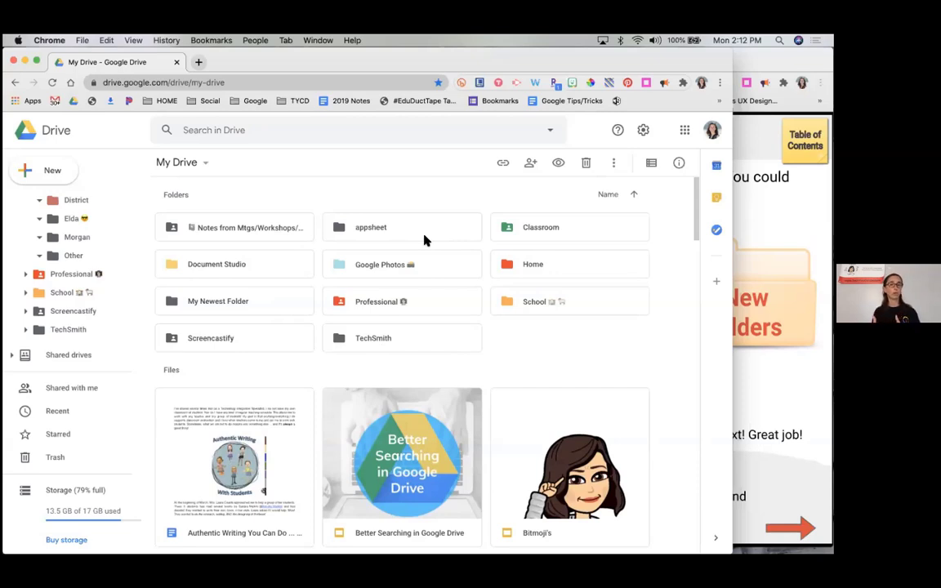
# Create a subfolder named My templates inside the 20/21 School Year folder of My Newest Folder.
pyautogui.doubleClick(217, 304)
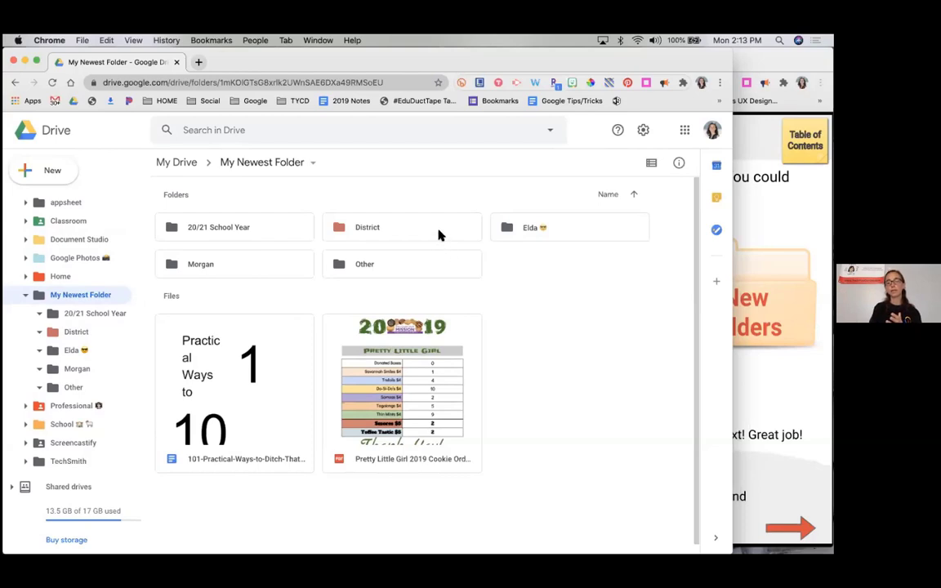
pyautogui.doubleClick(278, 232)
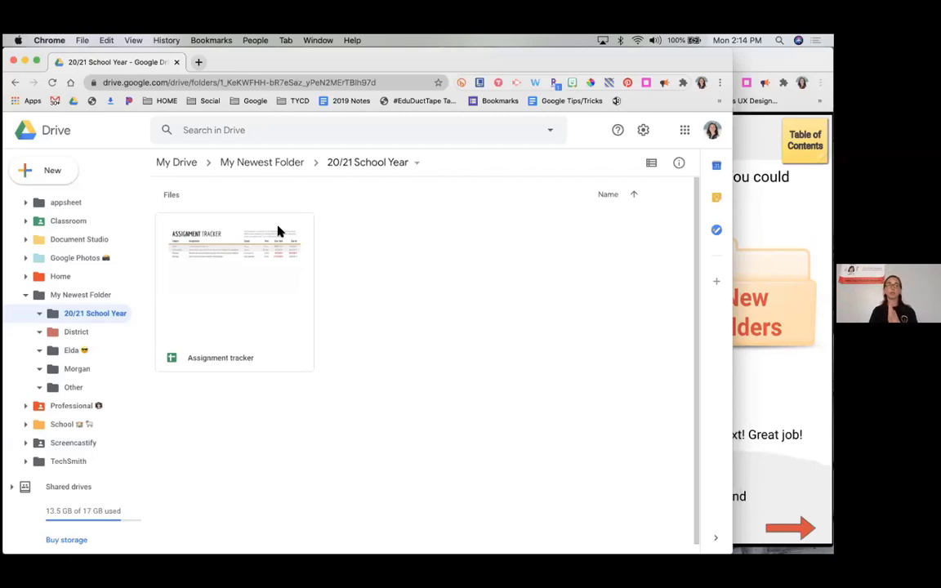
pyautogui.click(417, 163)
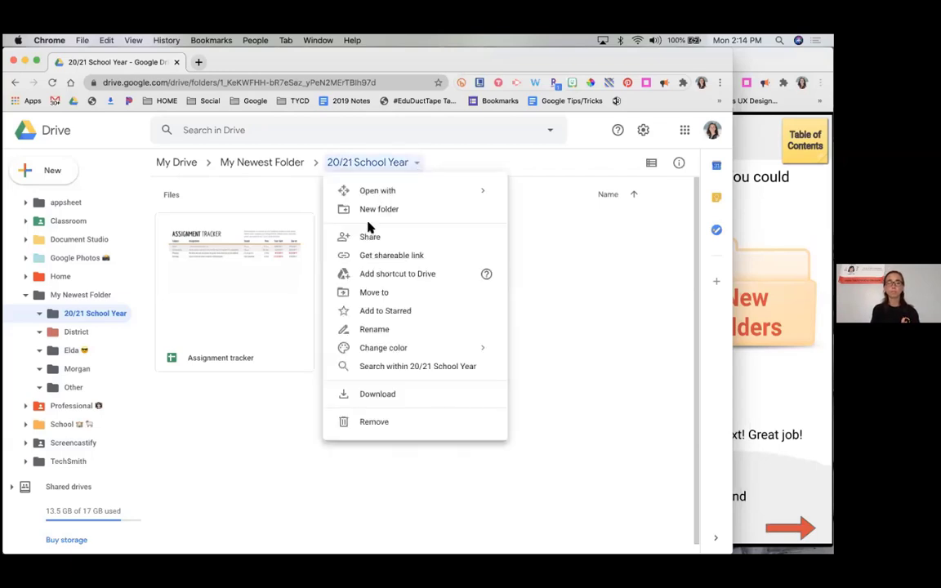
pyautogui.click(386, 214)
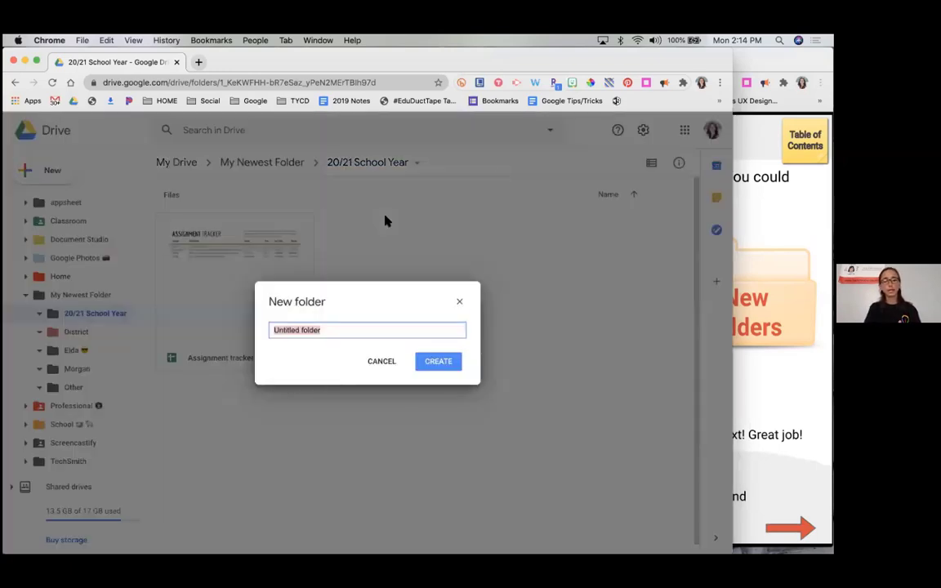
pyautogui.write('M')
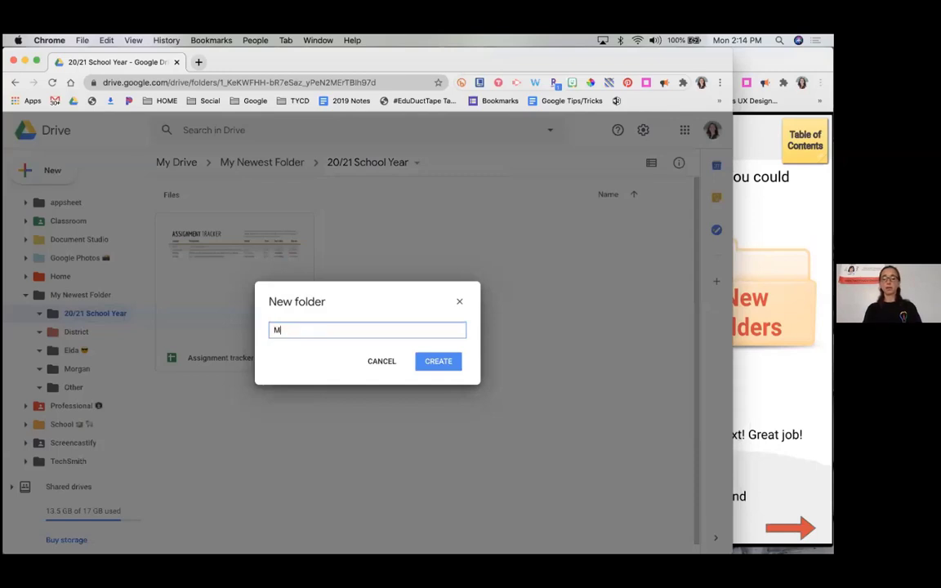
pyautogui.write('y templates')
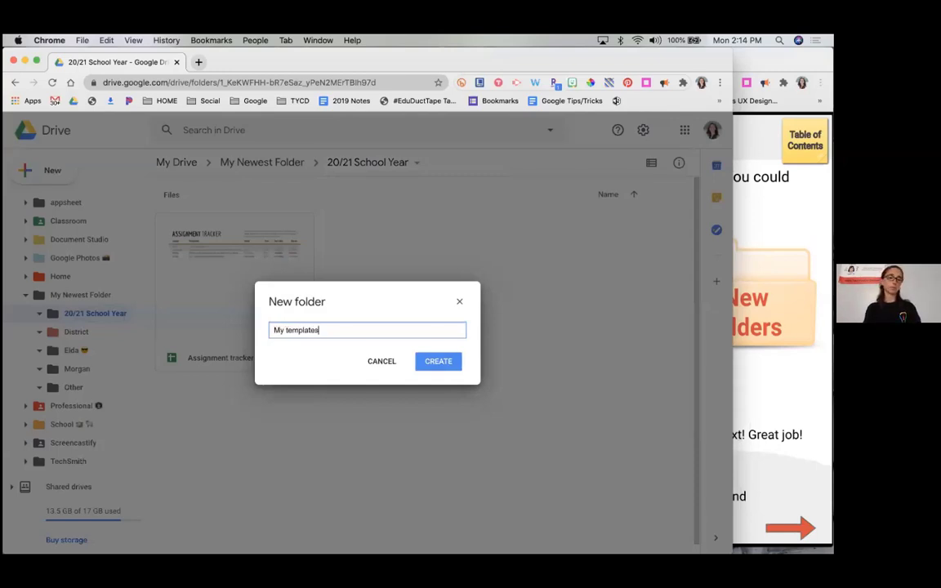
pyautogui.press('Return')
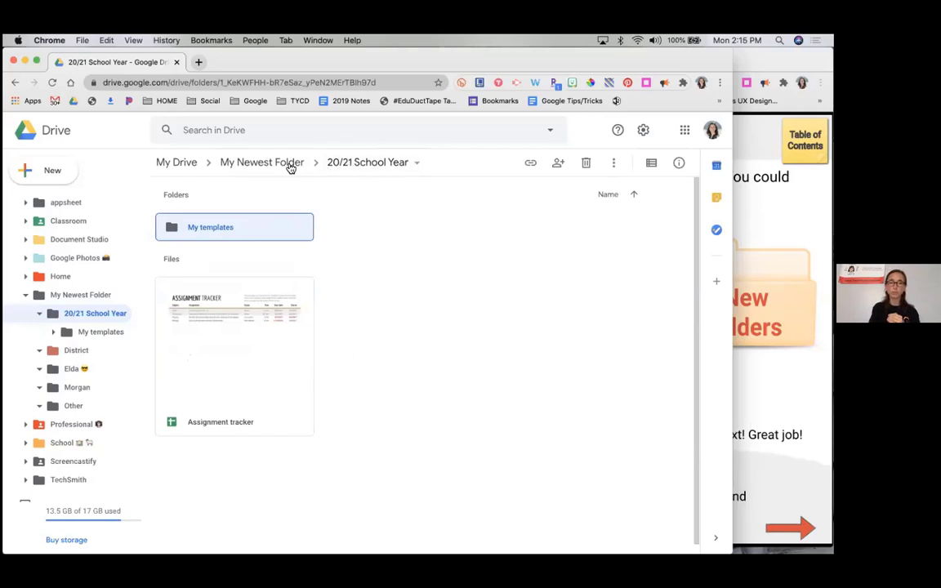
# Trace the folder path from My Newest Folder down to My templates and back to 20/21 School Year, and switch to the presentation.
pyautogui.click(259, 163)
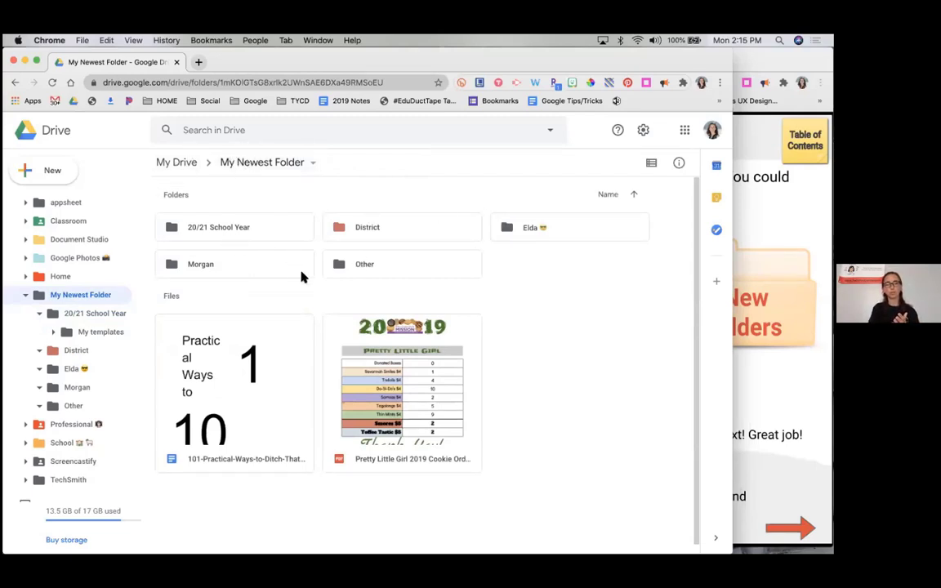
pyautogui.doubleClick(273, 232)
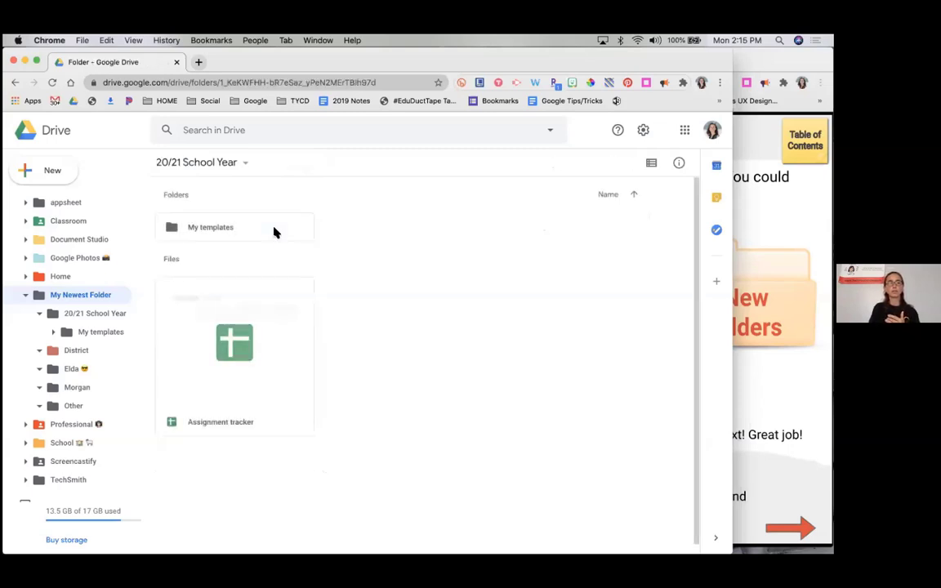
pyautogui.doubleClick(220, 228)
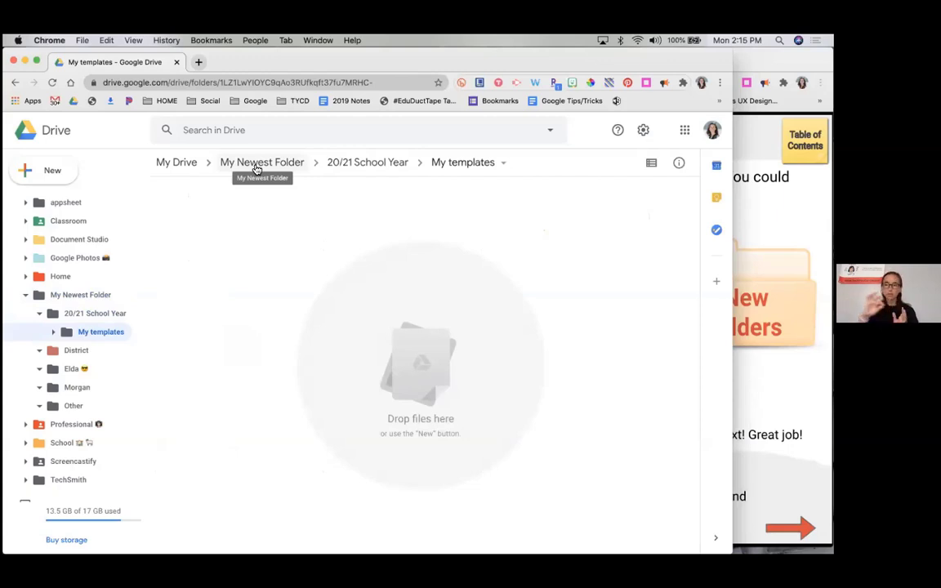
pyautogui.click(375, 166)
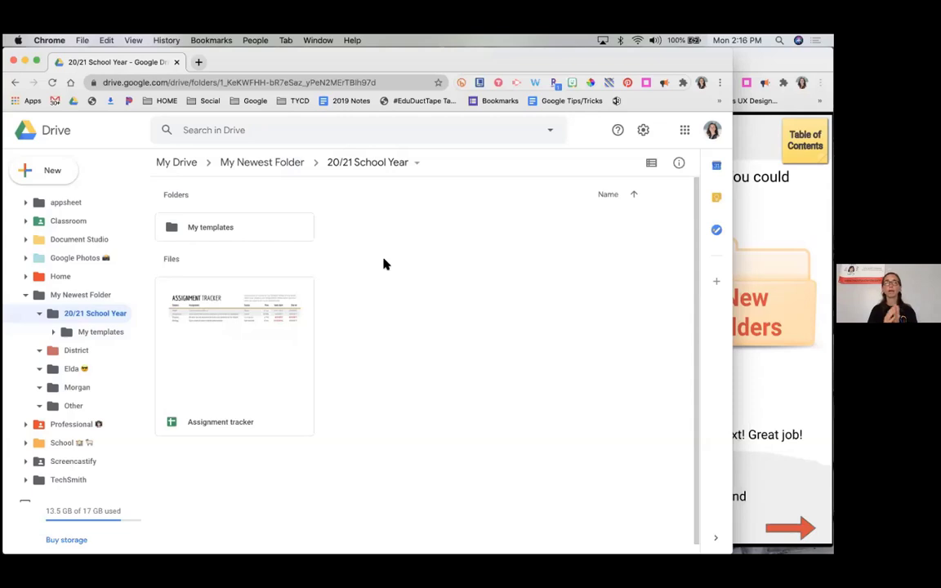
pyautogui.press('super+grave')
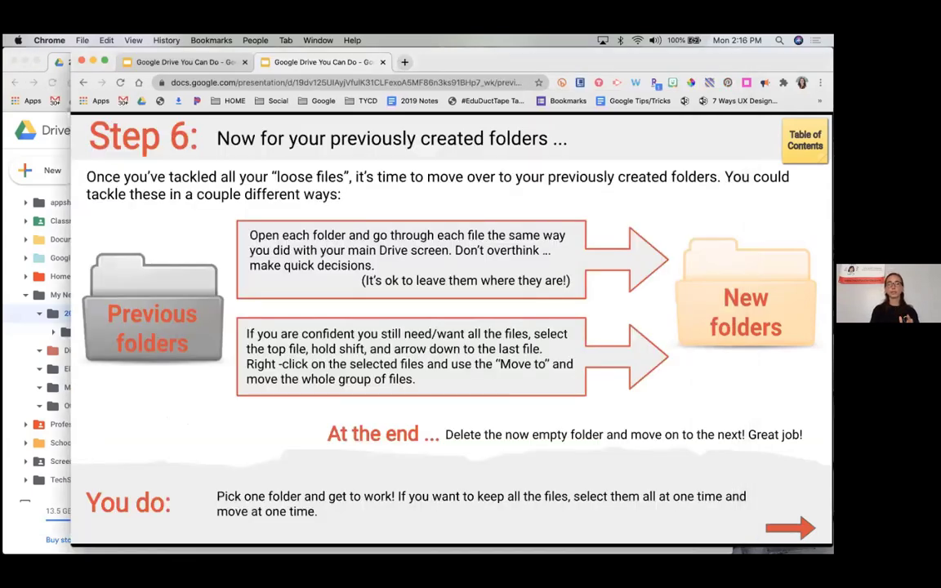
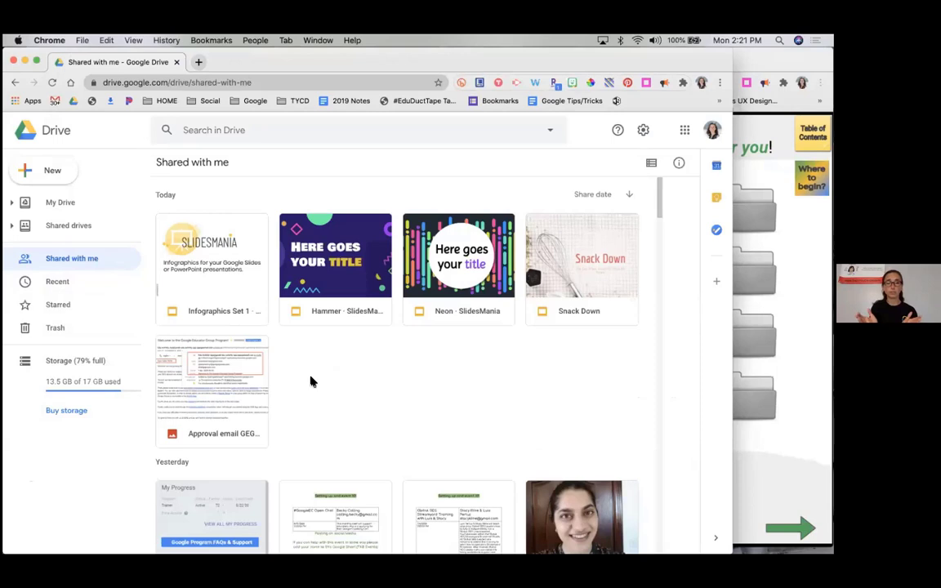
# Return to My Drive and set up an advanced search limited to the Presentations file type.
pyautogui.click(82, 201)
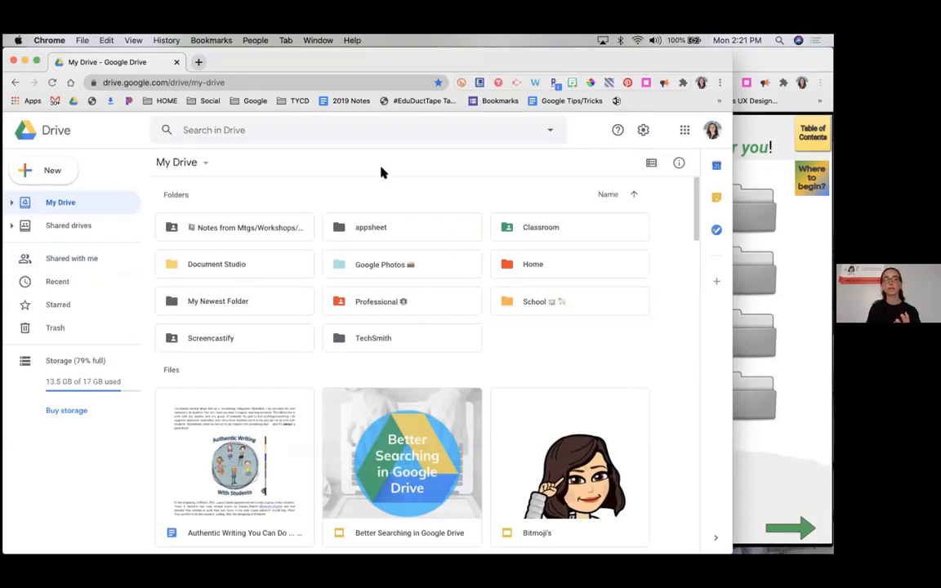
pyautogui.click(551, 136)
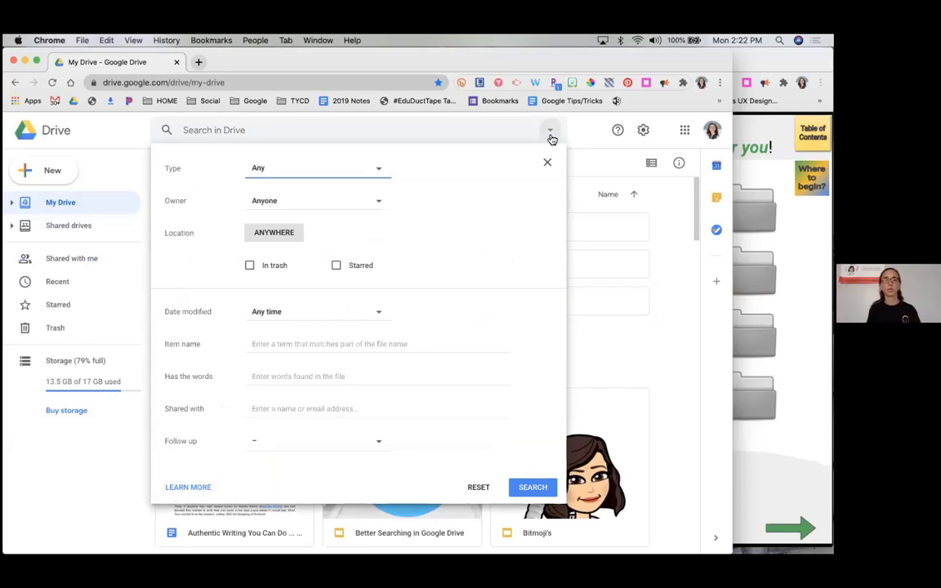
pyautogui.click(379, 171)
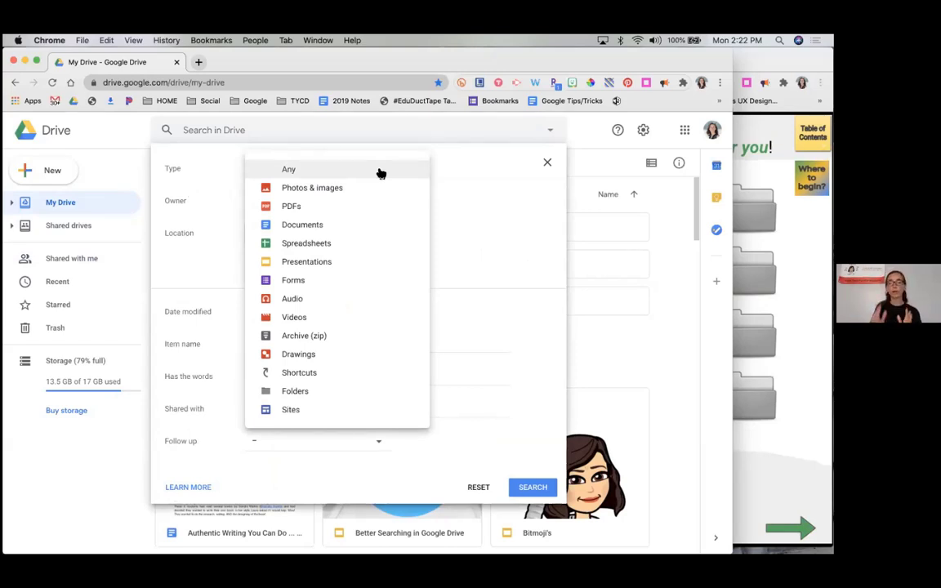
pyautogui.click(316, 267)
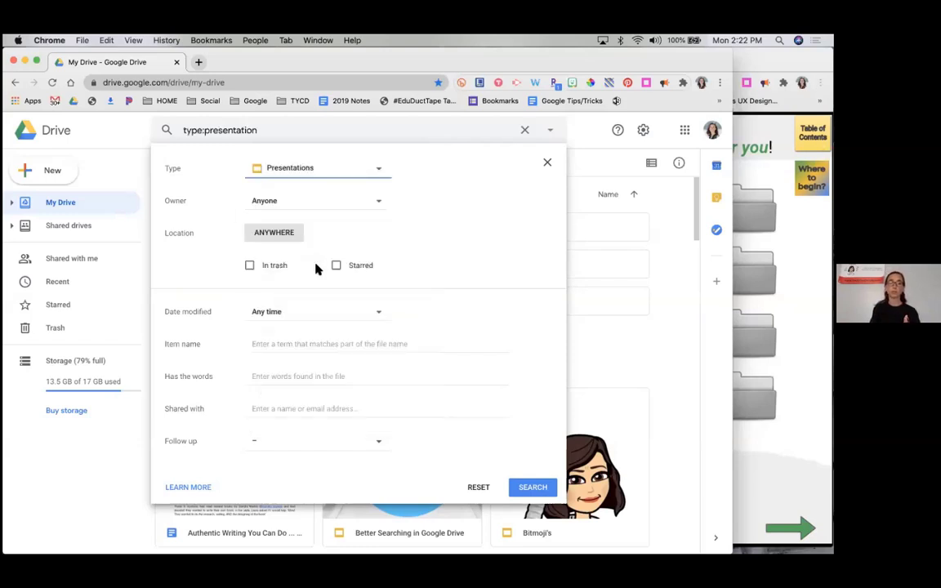
# Restrict the advanced search to files owned by a specific person, choosing the owner's e-mail address from the suggested contacts.
pyautogui.click(358, 202)
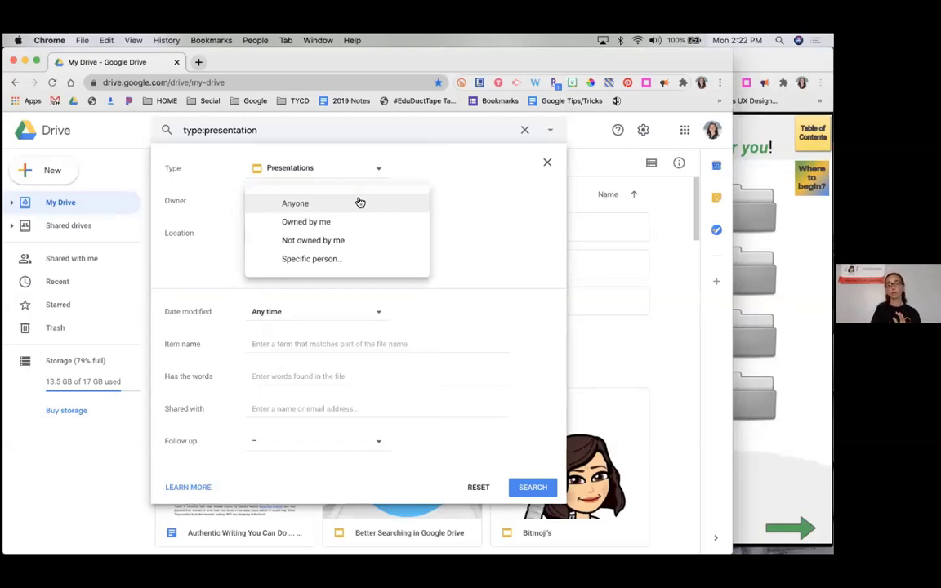
pyautogui.click(329, 262)
pyautogui.click(419, 196)
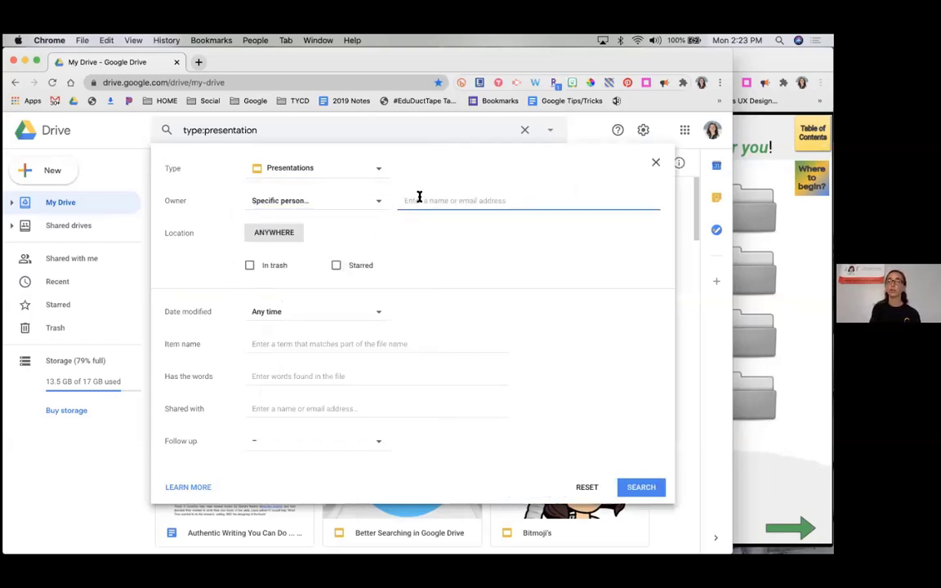
pyautogui.write('sara')
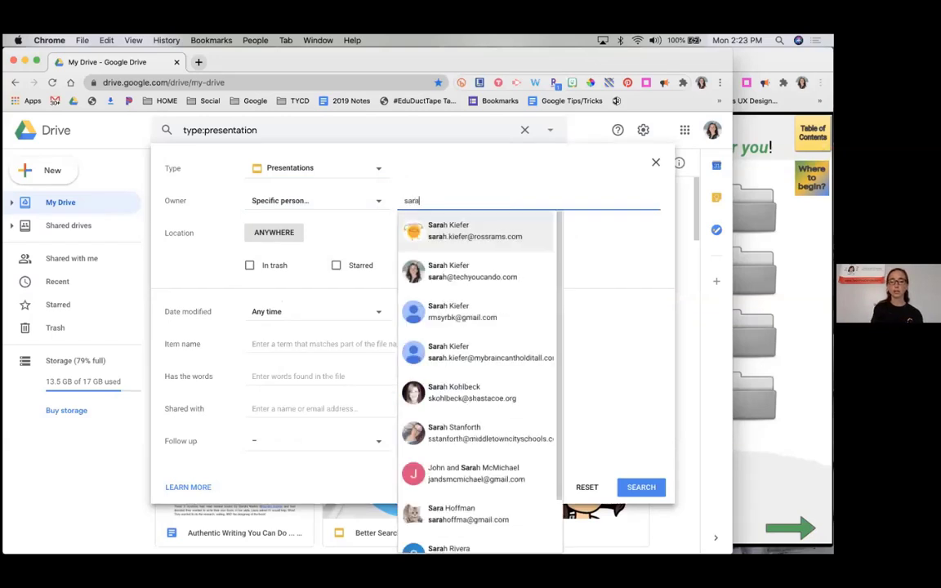
pyautogui.click(476, 231)
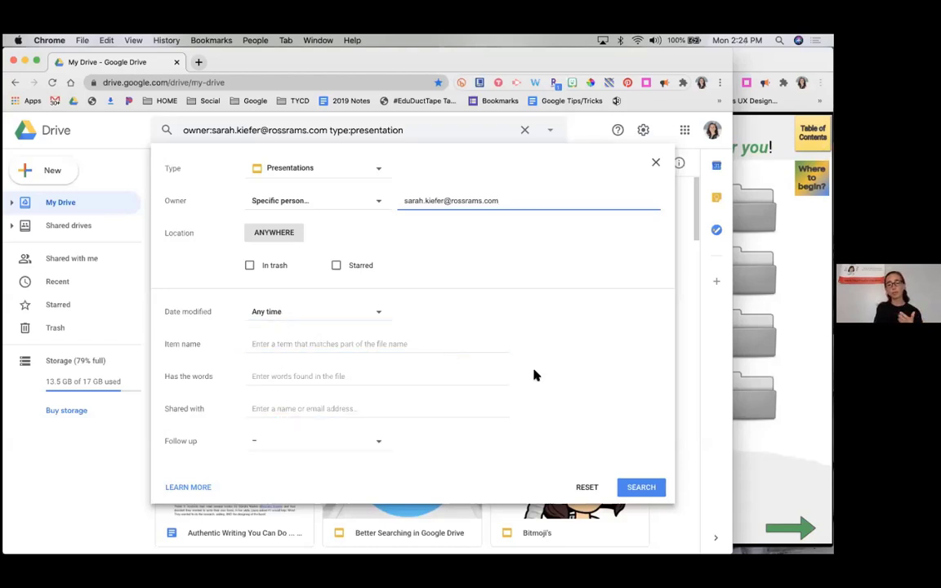
# Run the search for that owner's presentations and look through the results.
pyautogui.click(633, 488)
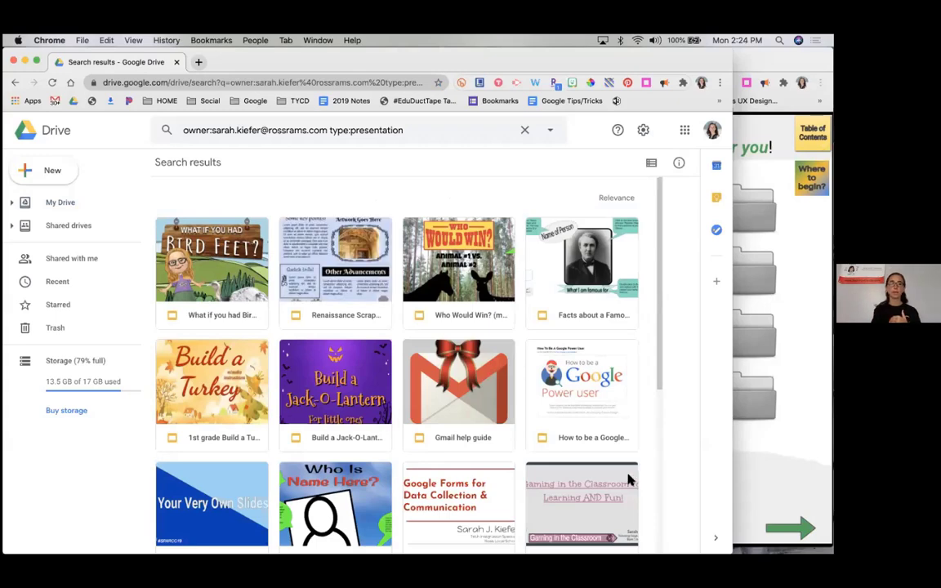
pyautogui.scroll(-5, 605, 414)
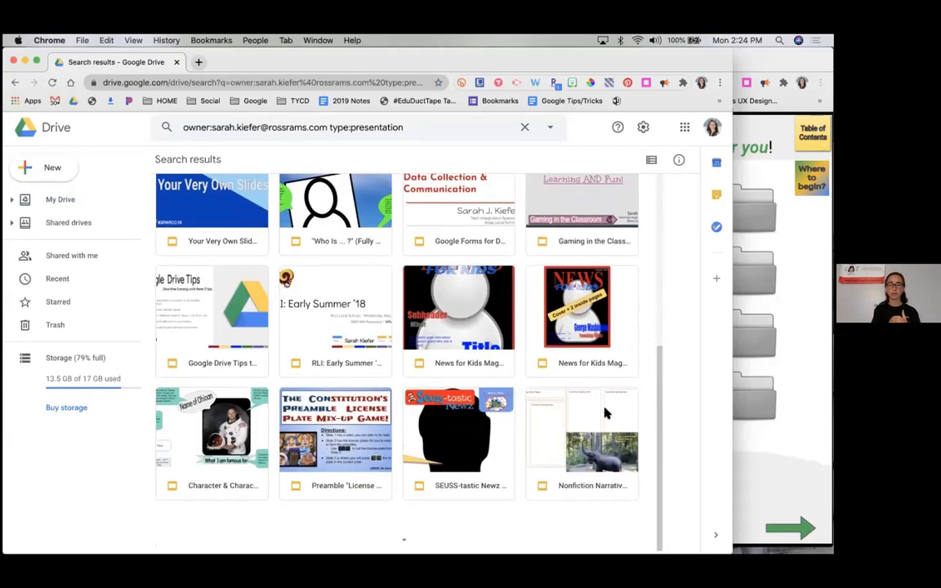
pyautogui.scroll(-5, 606, 414)
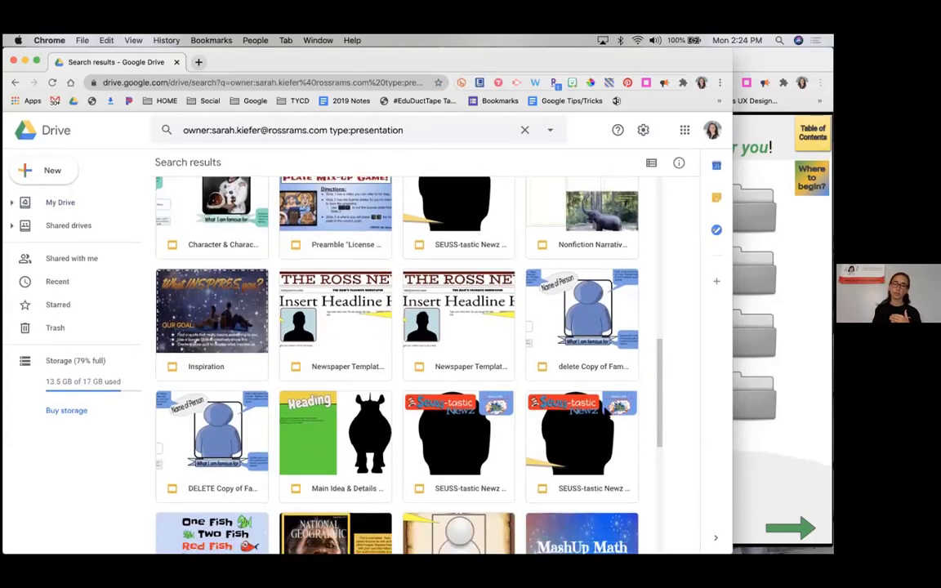
# Narrow the owner's presentation search to files containing the word "math" and run it.
pyautogui.scroll(-2, 606, 413)
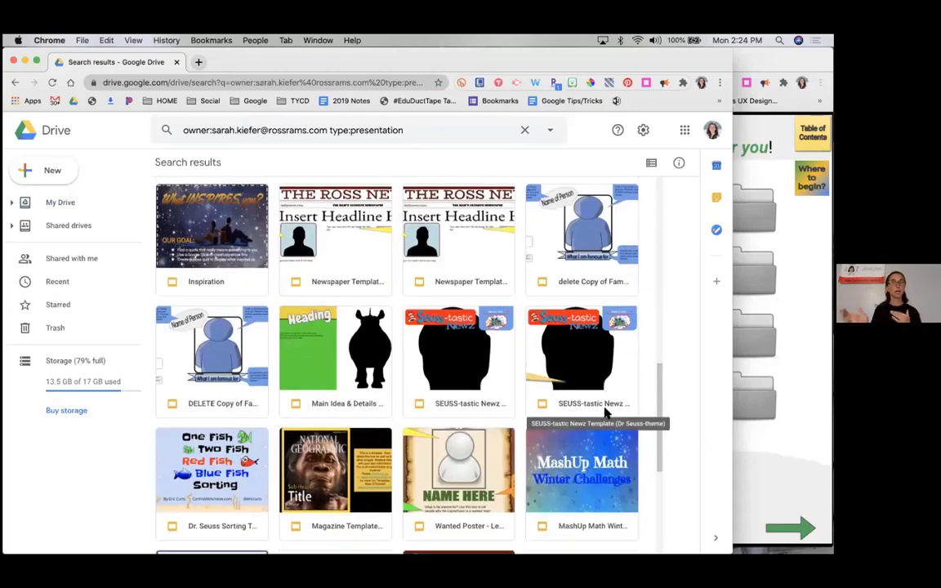
pyautogui.scroll(-5, 605, 413)
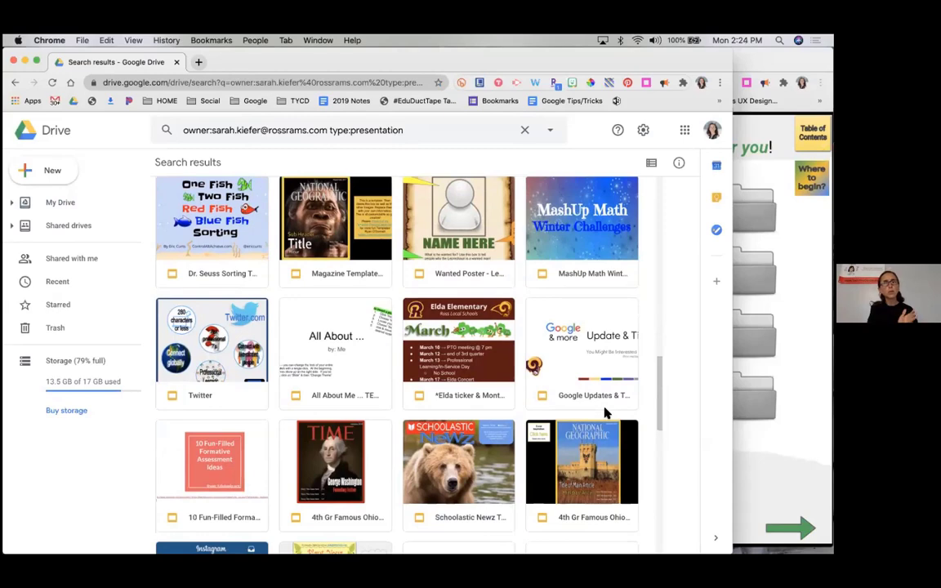
pyautogui.scroll(5, 605, 414)
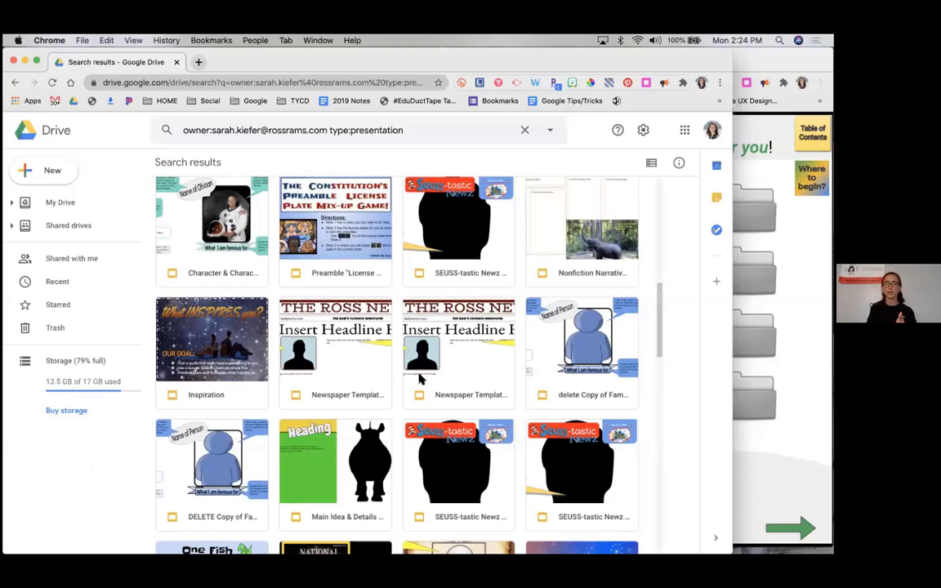
pyautogui.scroll(10, 419, 378)
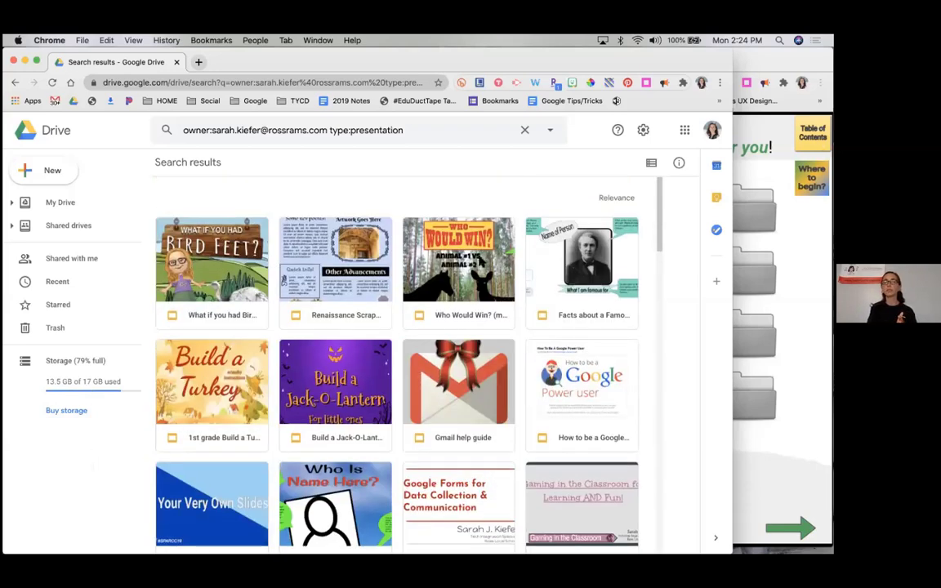
pyautogui.click(551, 133)
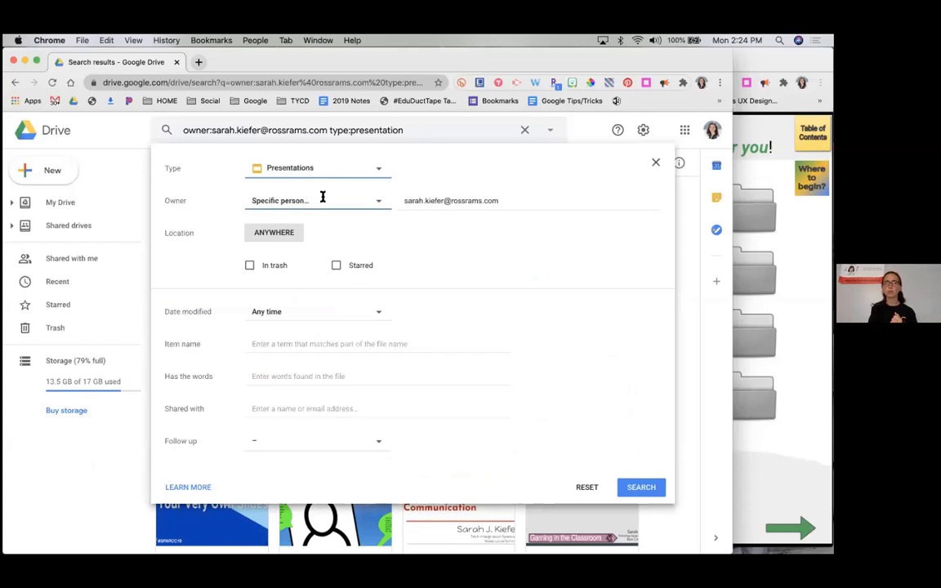
pyautogui.click(290, 375)
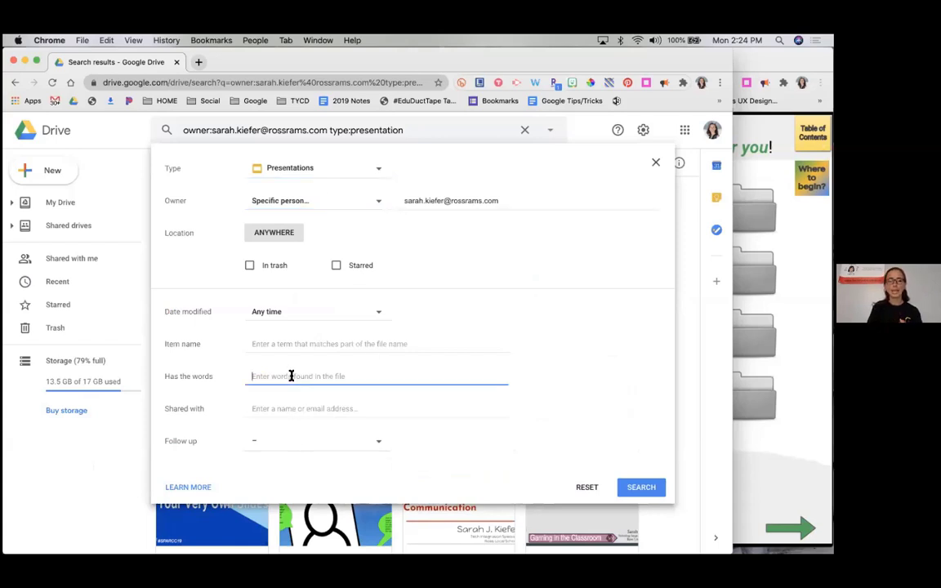
pyautogui.write('math')
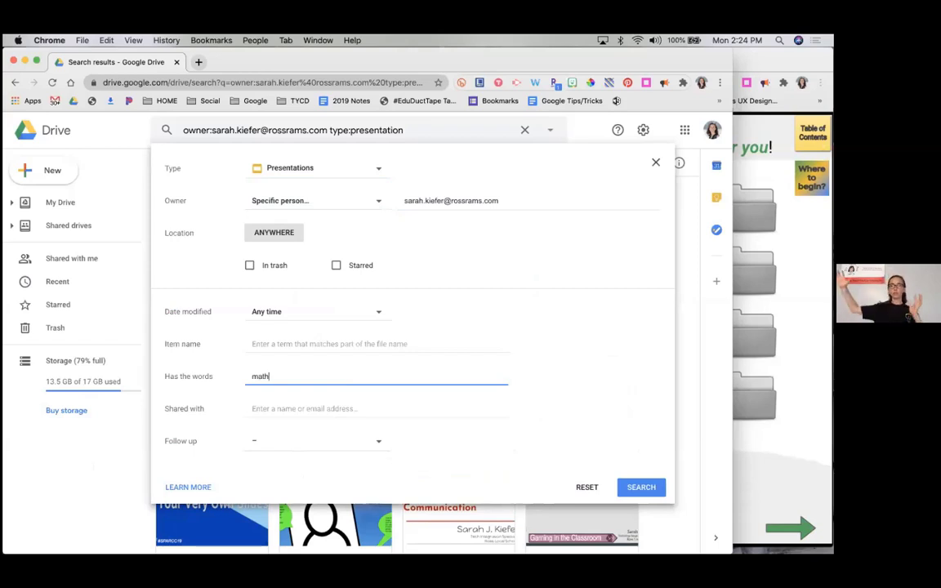
pyautogui.click(662, 487)
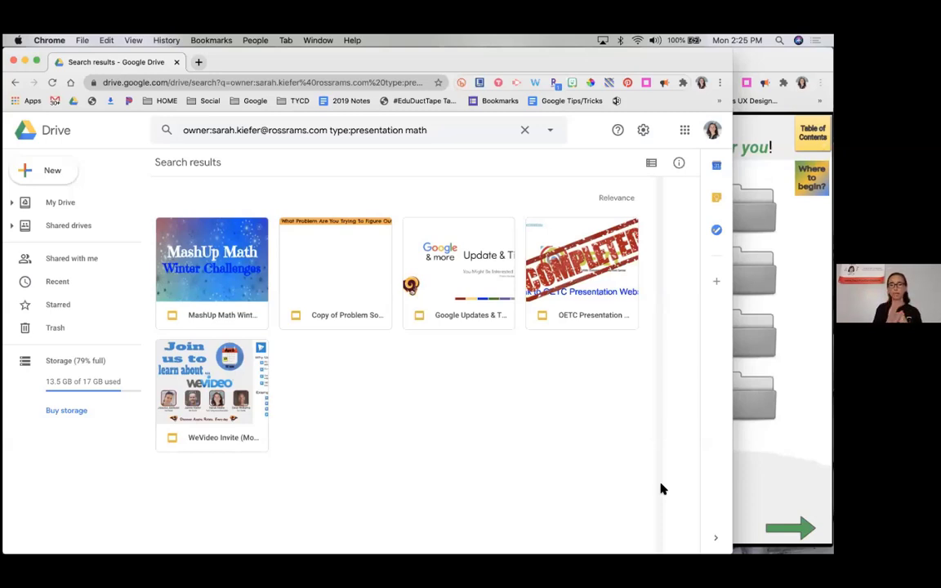
# Review the advanced search options, including the Shared with filter, and close them without running a search.
pyautogui.click(550, 136)
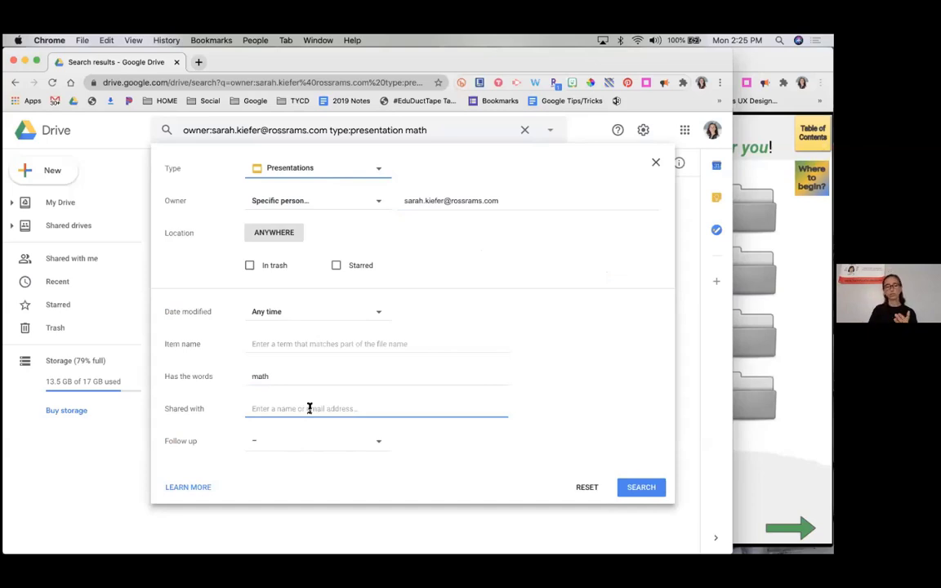
pyautogui.click(309, 408)
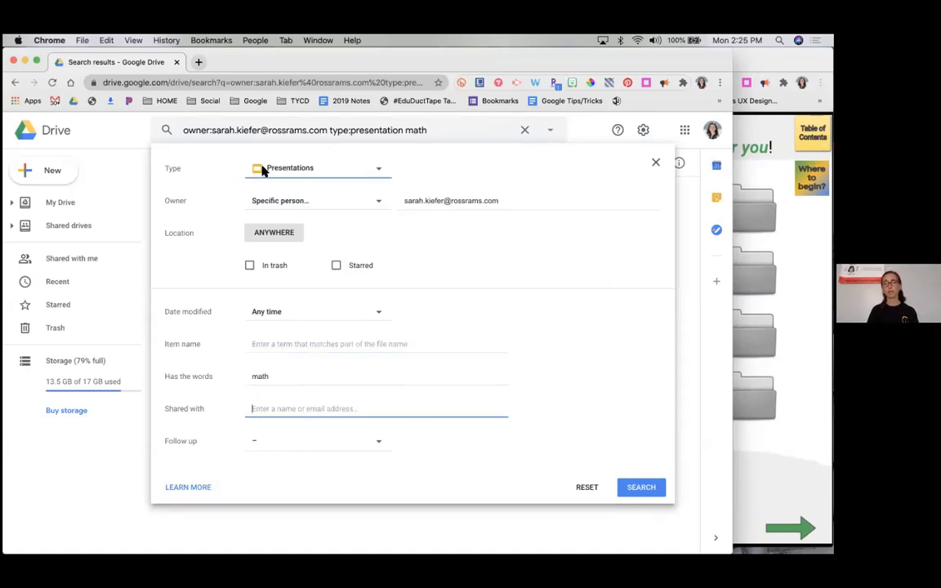
pyautogui.click(656, 165)
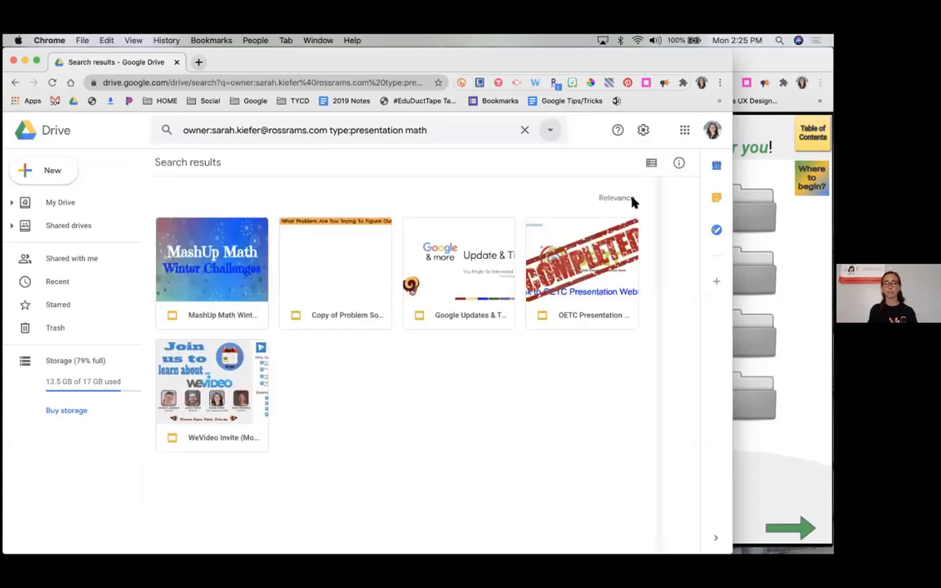
# Clear the search query, switch to the presentation and advance it to the Bonus #2 slide on folder colors and emojis.
pyautogui.click(523, 130)
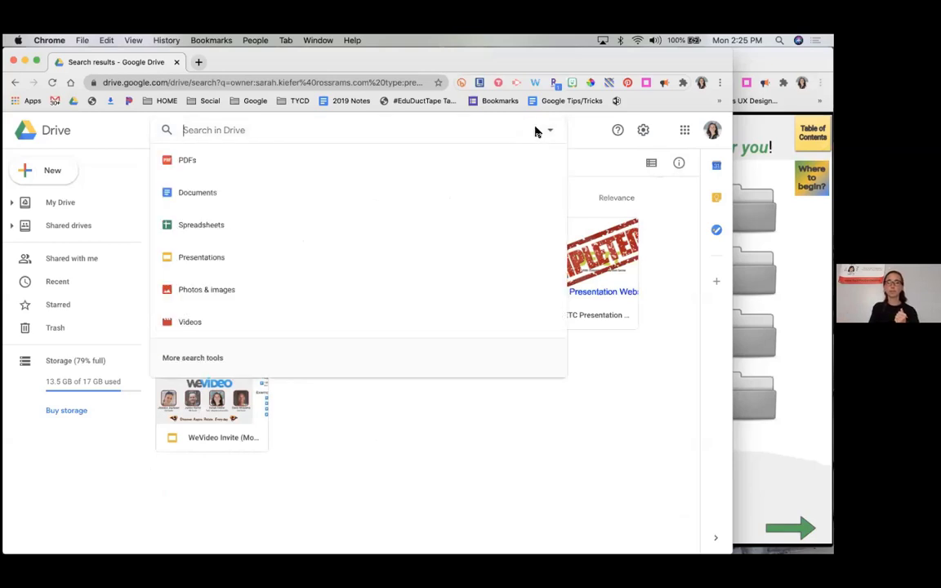
pyautogui.click(599, 136)
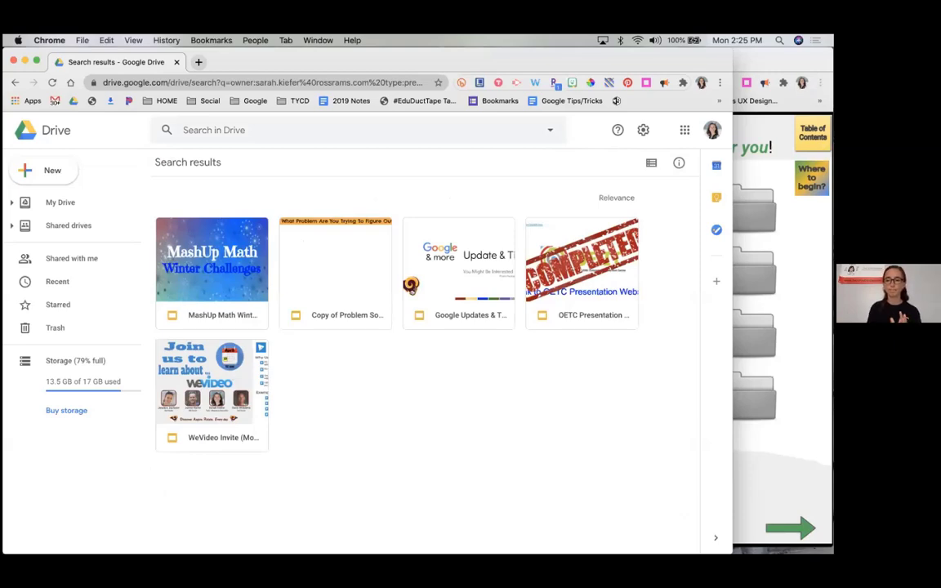
pyautogui.press('super+grave')
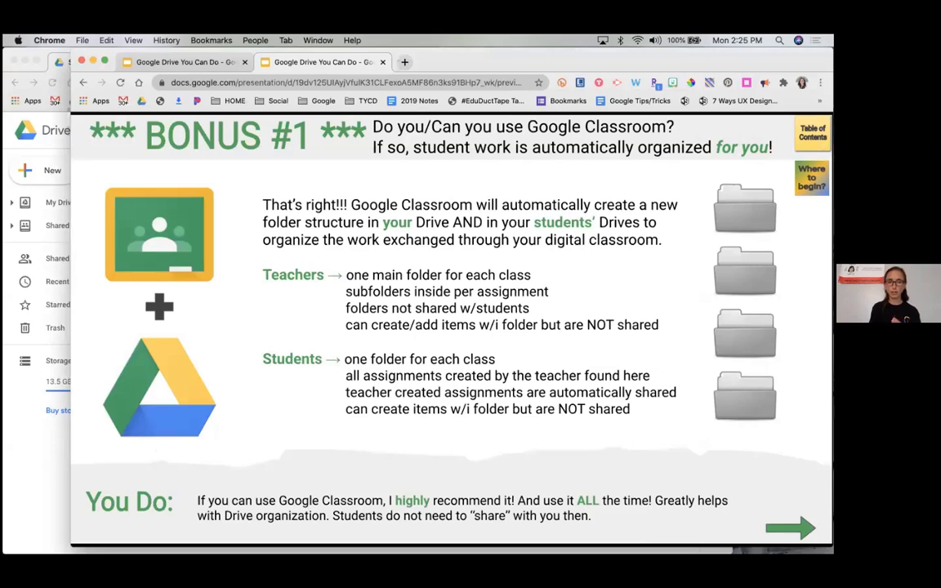
pyautogui.click(791, 529)
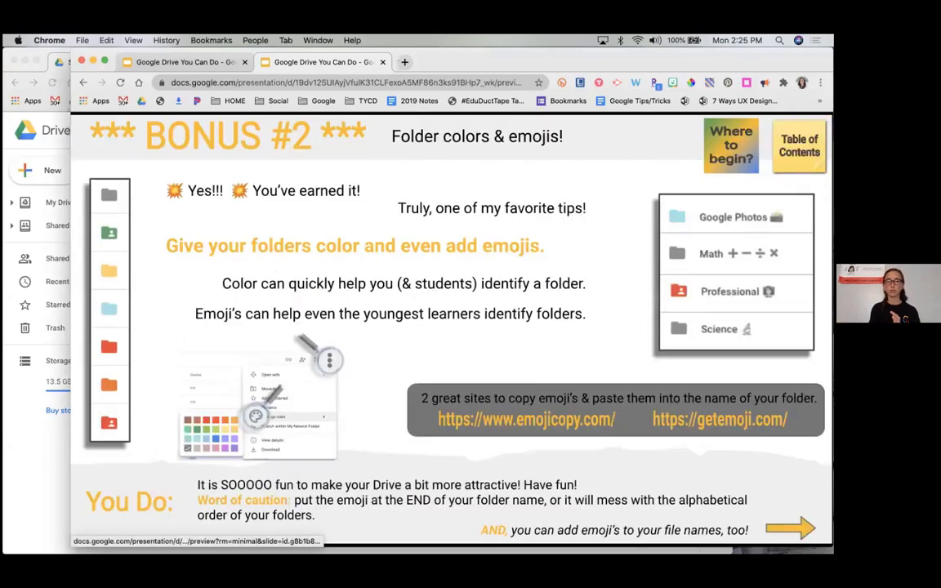
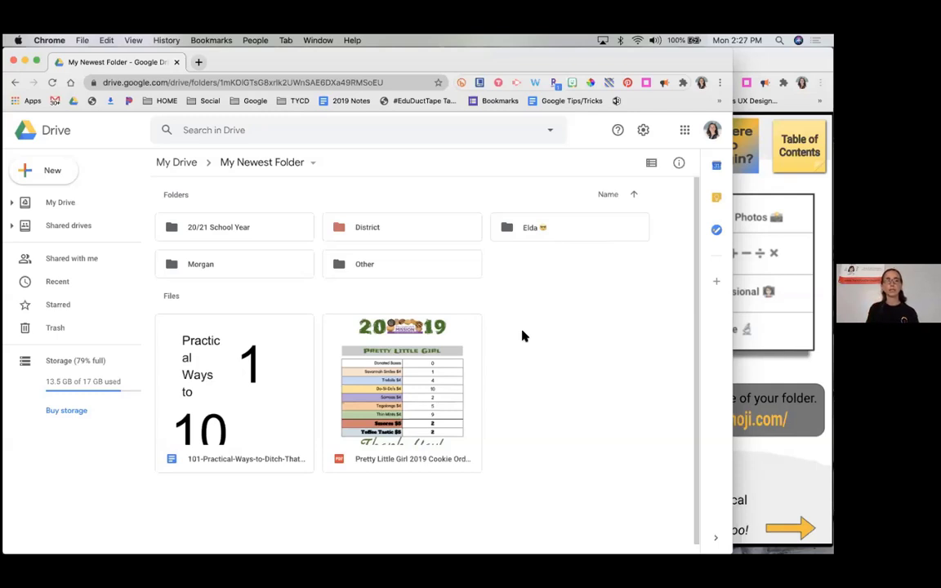
# Change the color of the Elda folder in My Newest Folder to yellow-green.
pyautogui.click(511, 226)
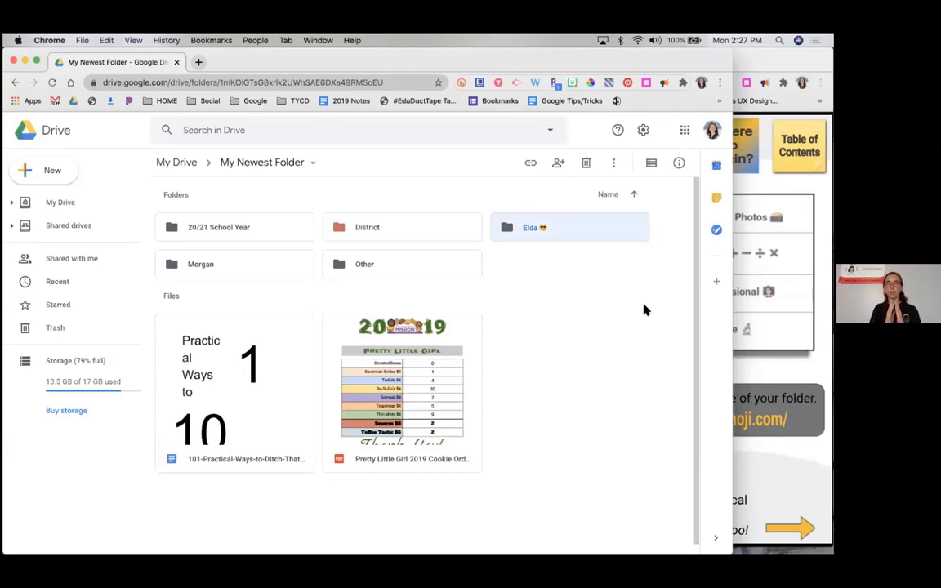
pyautogui.click(614, 165)
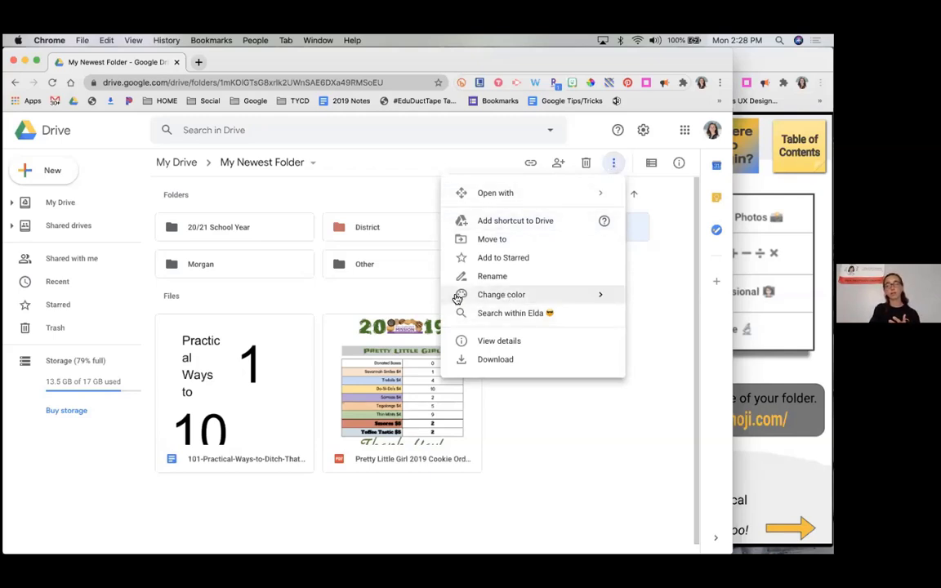
pyautogui.moveTo(458, 296)
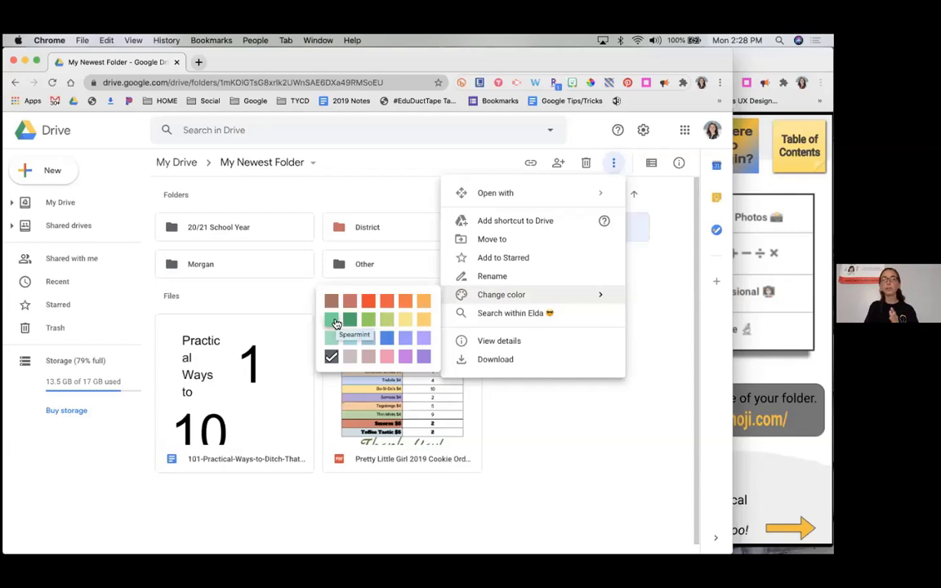
pyautogui.click(387, 320)
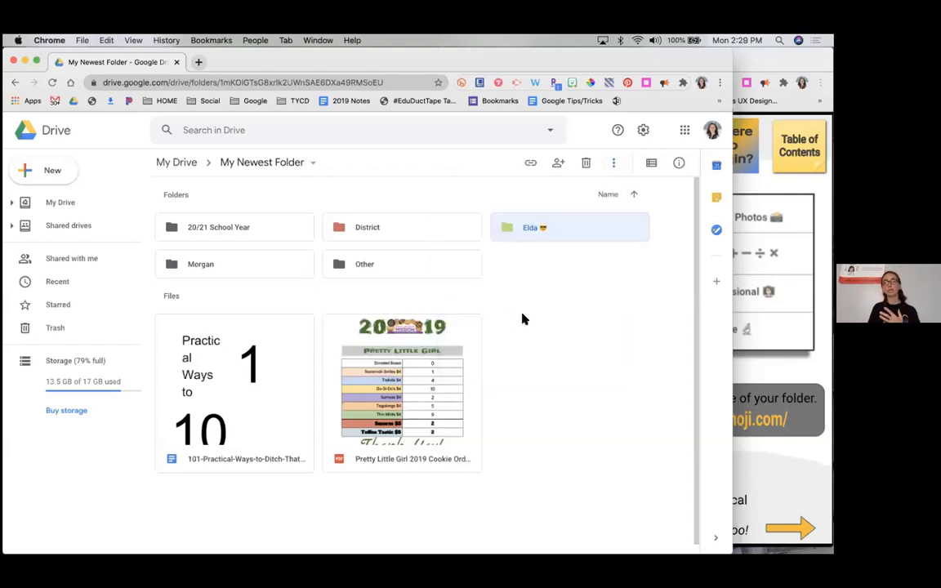
# Set the Elda folder's color to Spearmint.
pyautogui.rightClick(542, 231)
pyautogui.moveTo(570, 389)
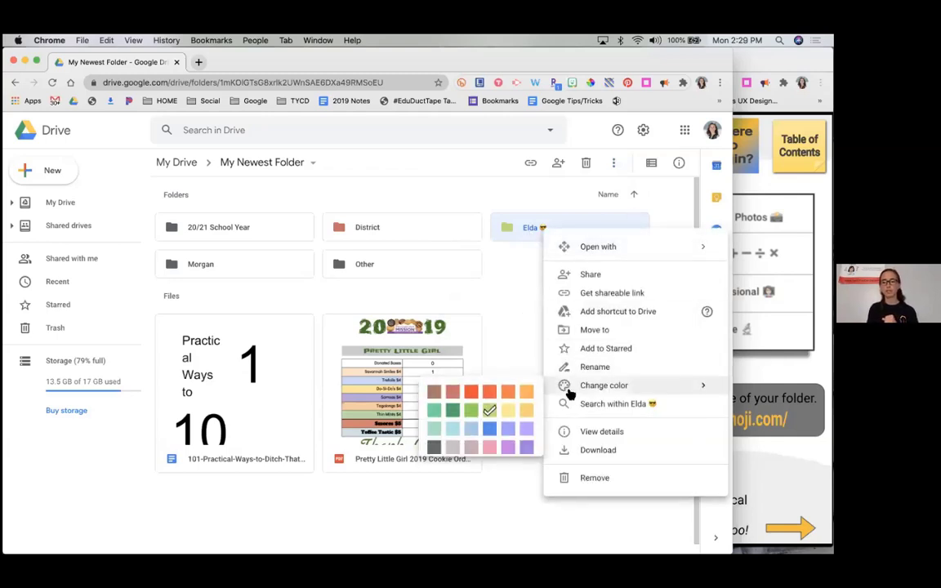
pyautogui.click(436, 413)
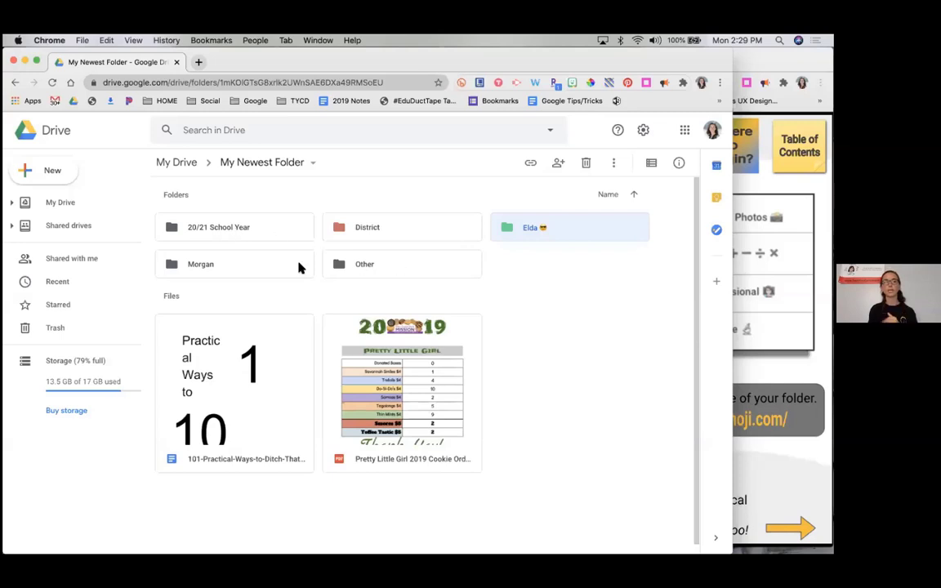
# Expand the My Drive folder tree and bring up the color palette for the Elda folder.
pyautogui.click(12, 204)
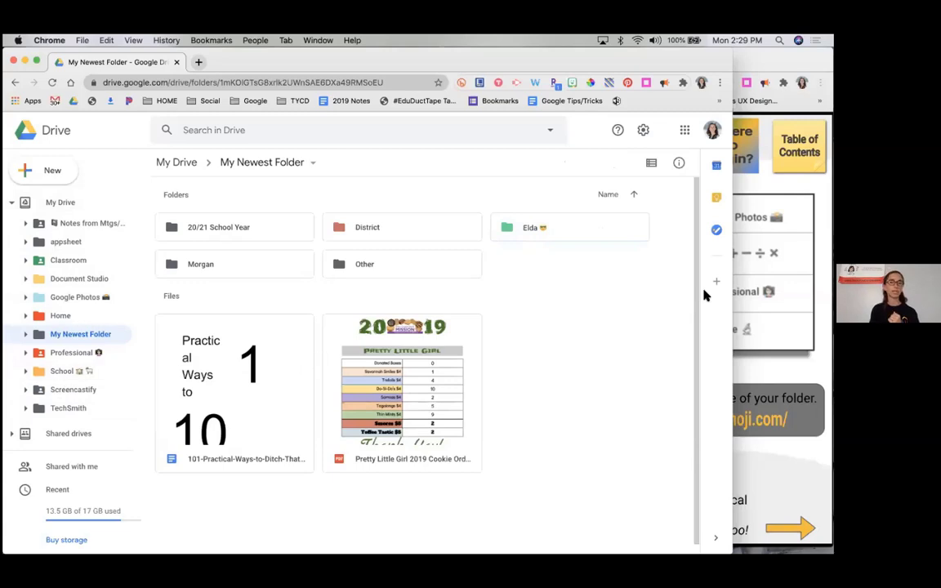
pyautogui.click(533, 231)
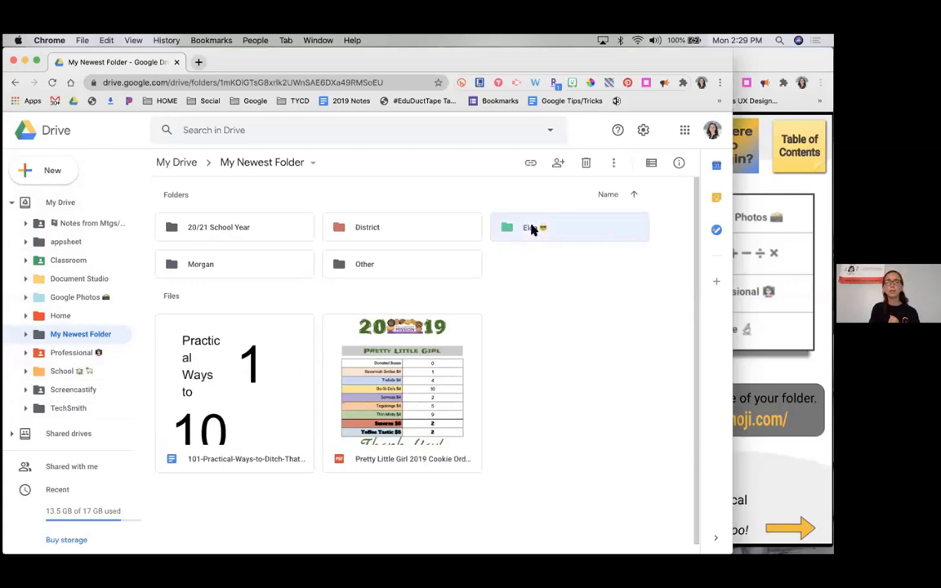
pyautogui.rightClick(532, 230)
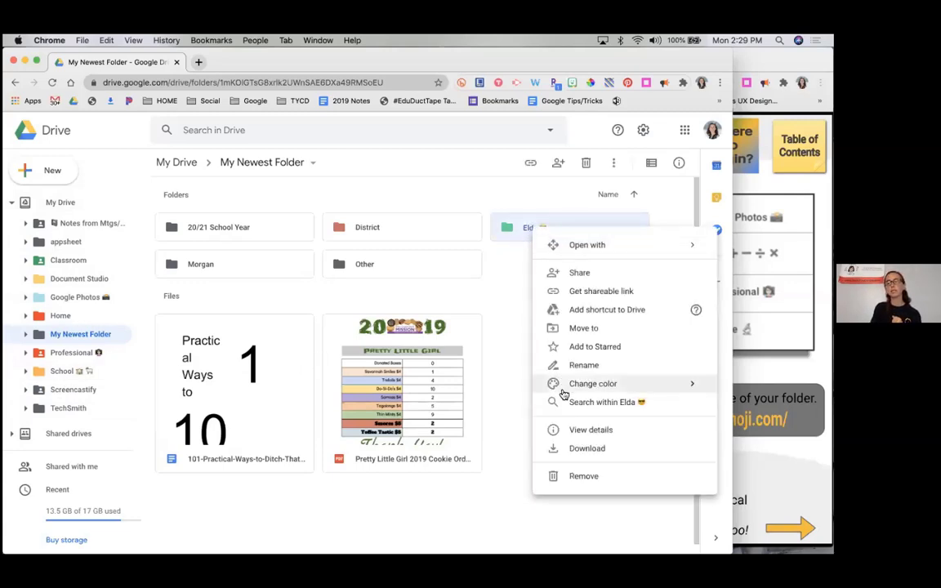
pyautogui.moveTo(560, 387)
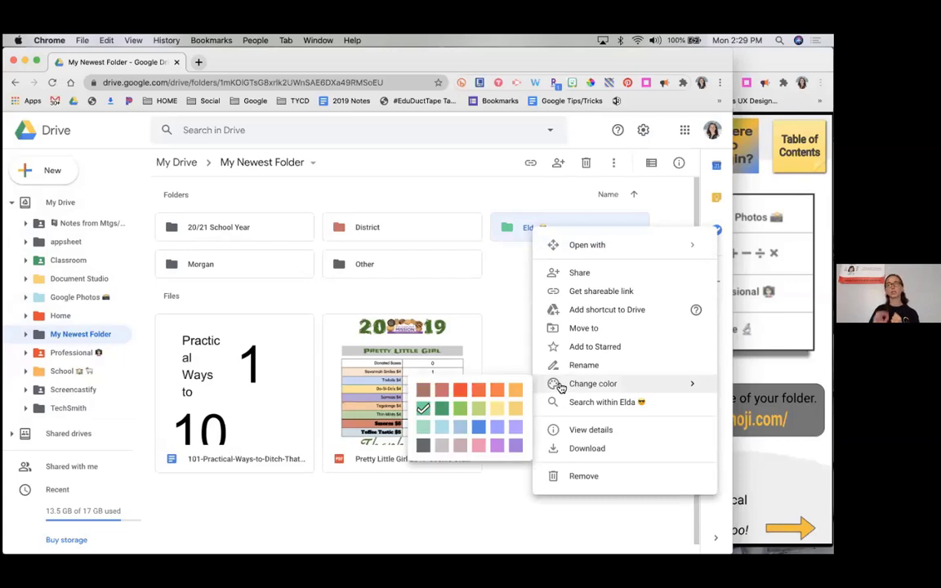
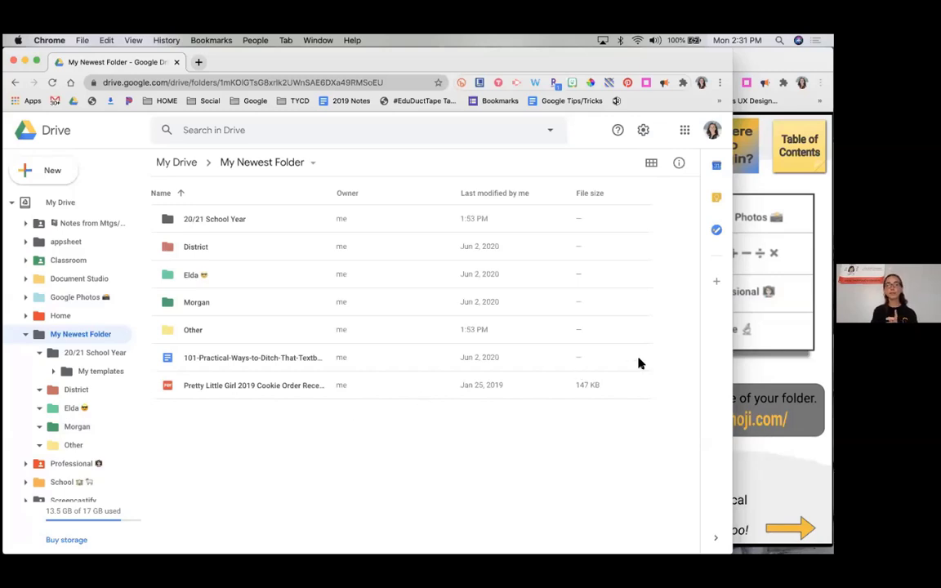
# Check the Bonus #2 slide in the presentation, and reopen My Newest Folder from My Drive.
pyautogui.press('super+grave')
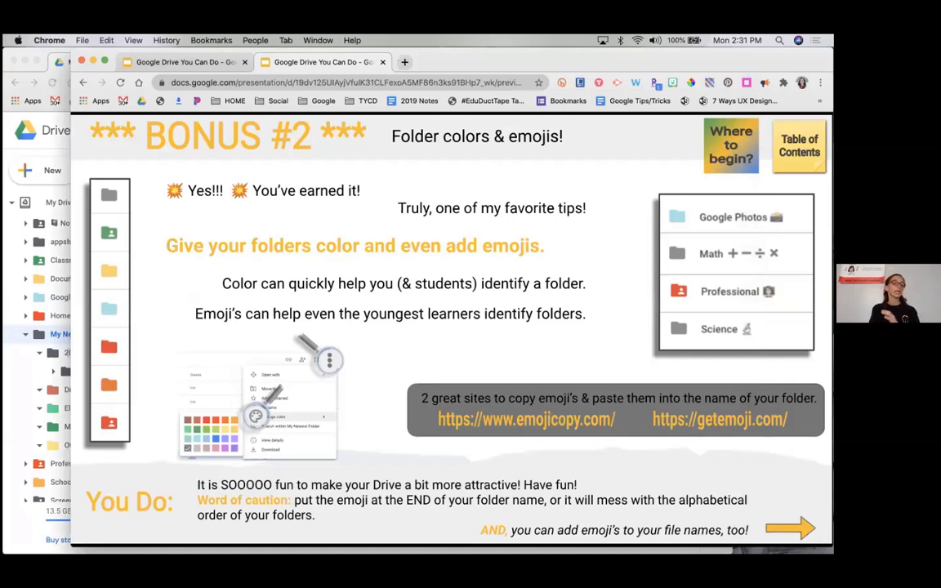
pyautogui.click(22, 398)
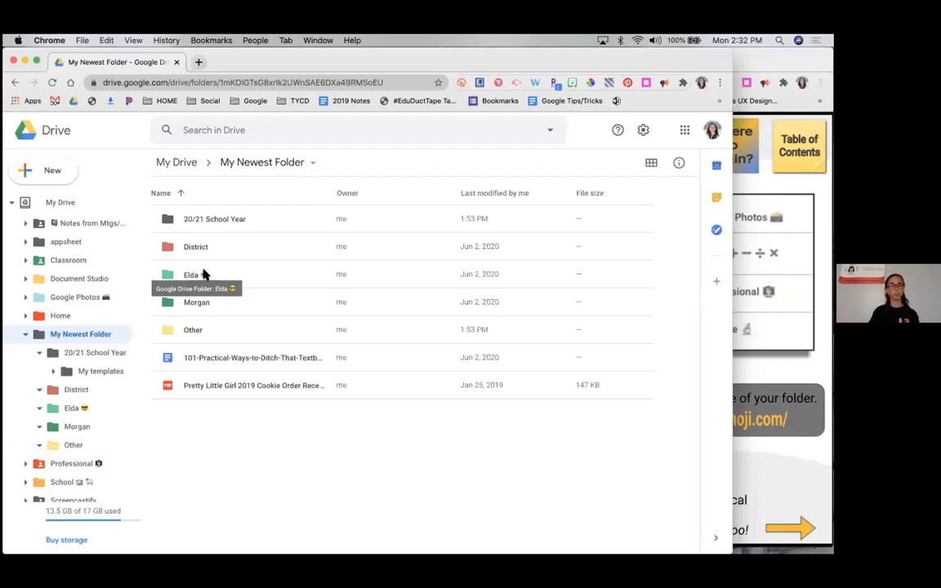
pyautogui.click(76, 203)
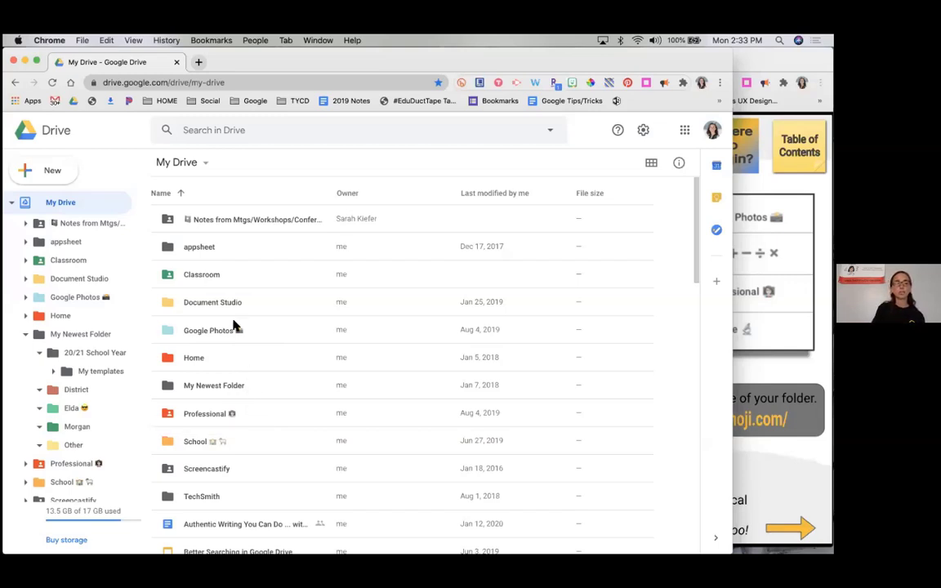
pyautogui.click(228, 388)
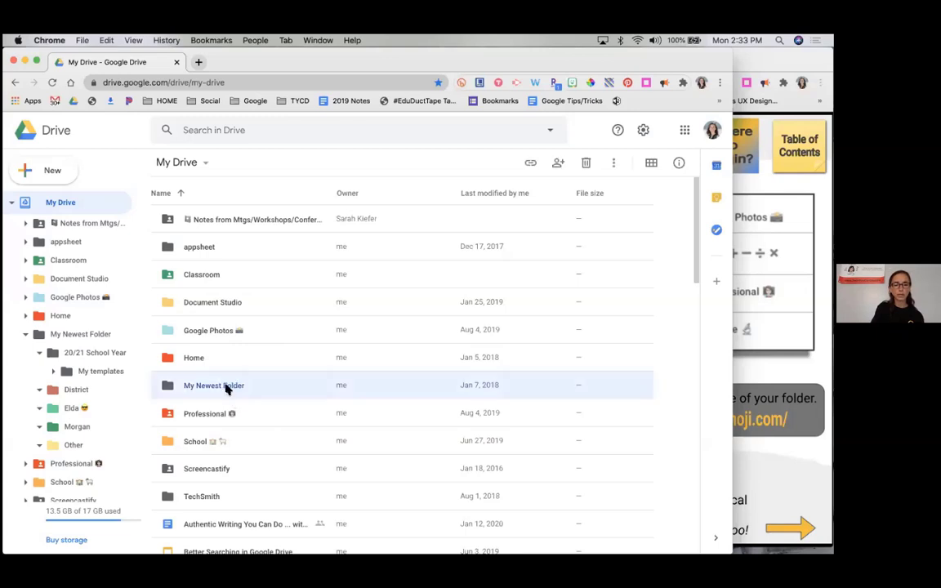
pyautogui.doubleClick(228, 388)
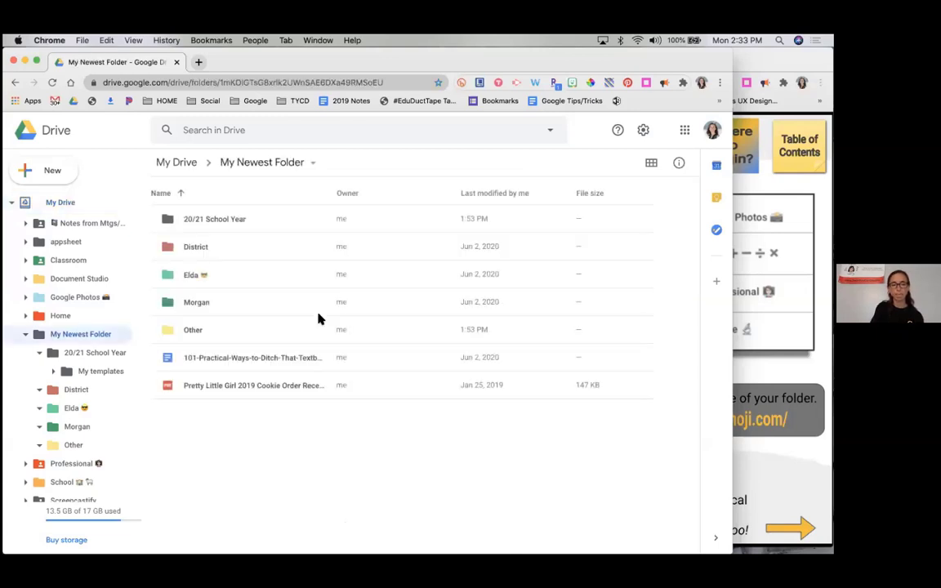
# Select the 20/21 School Year folder and consult the folder emoji slide before returning to Drive.
pyautogui.click(221, 220)
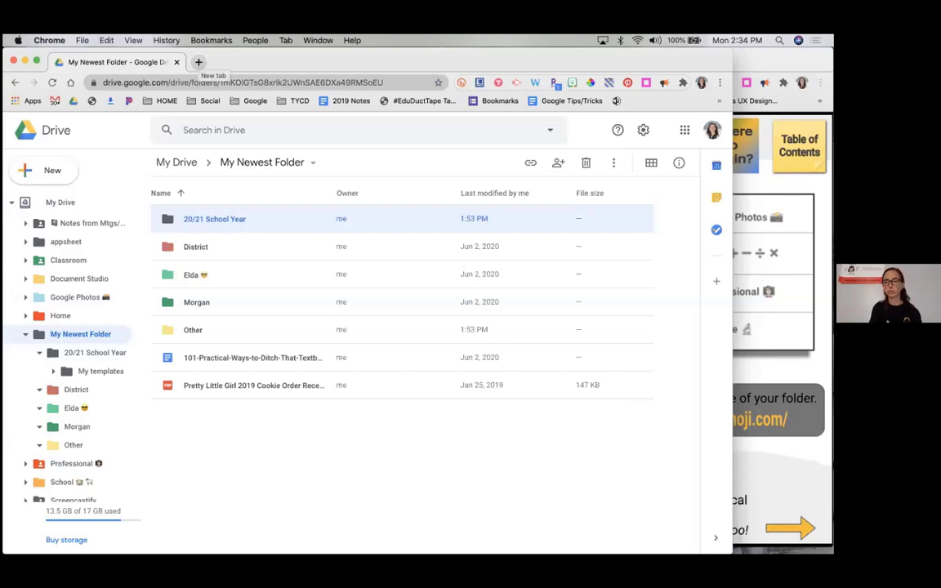
pyautogui.press('super+grave')
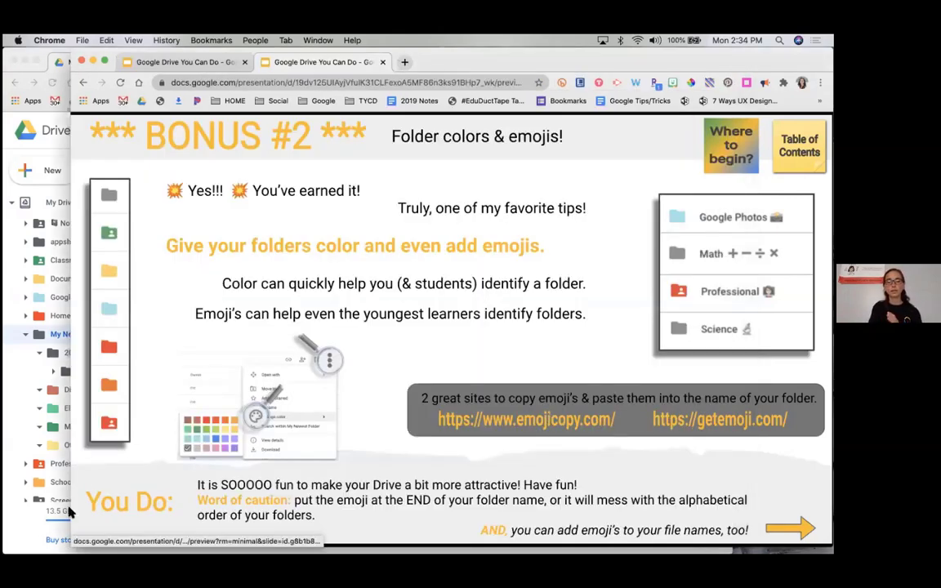
pyautogui.click(13, 529)
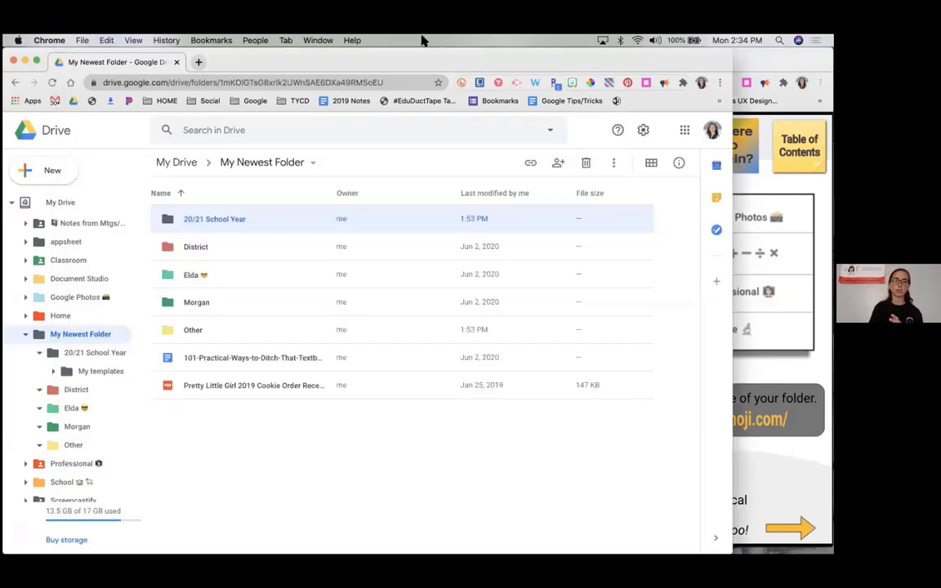
# Search the web for copy paste emoji in a new browser tab and open the Get Emoji site.
pyautogui.click(200, 63)
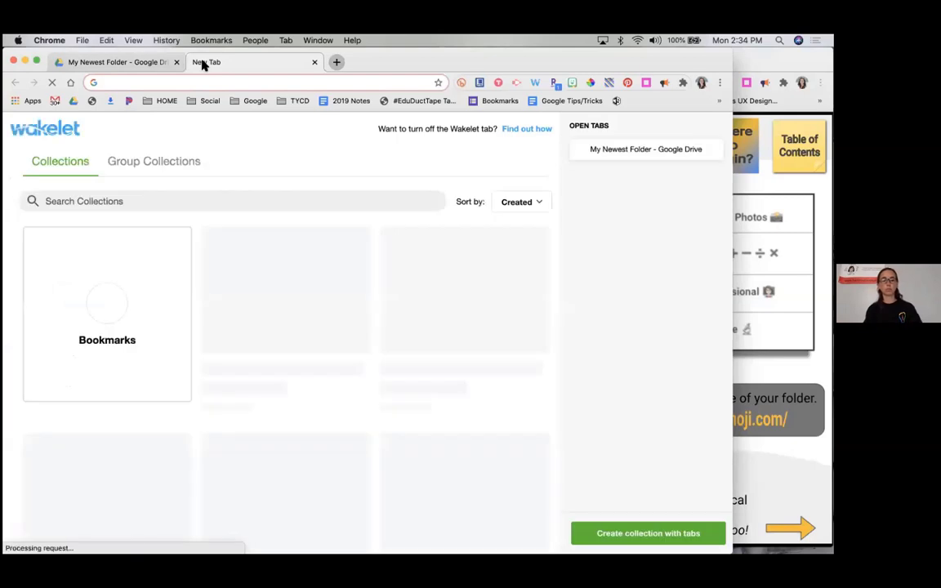
pyautogui.write('copy')
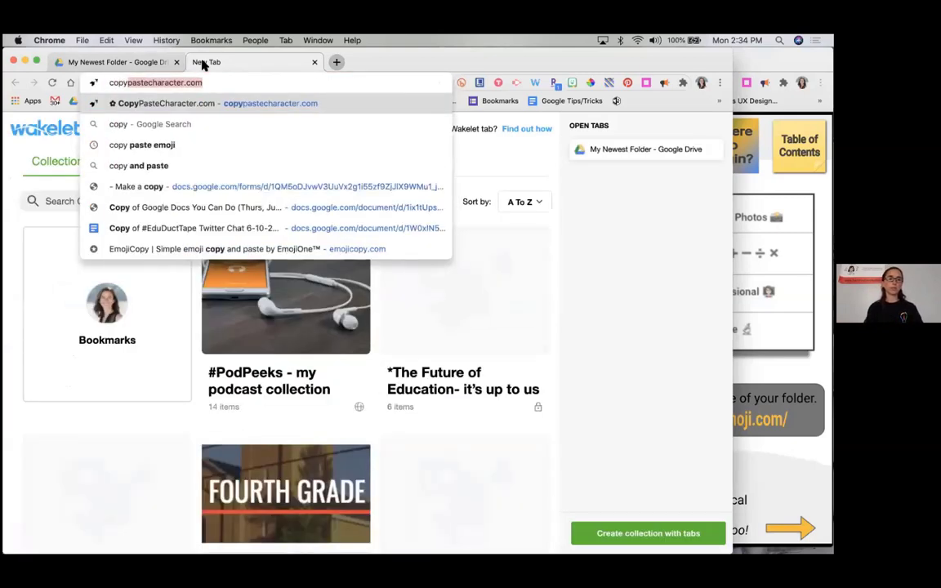
pyautogui.click(133, 145)
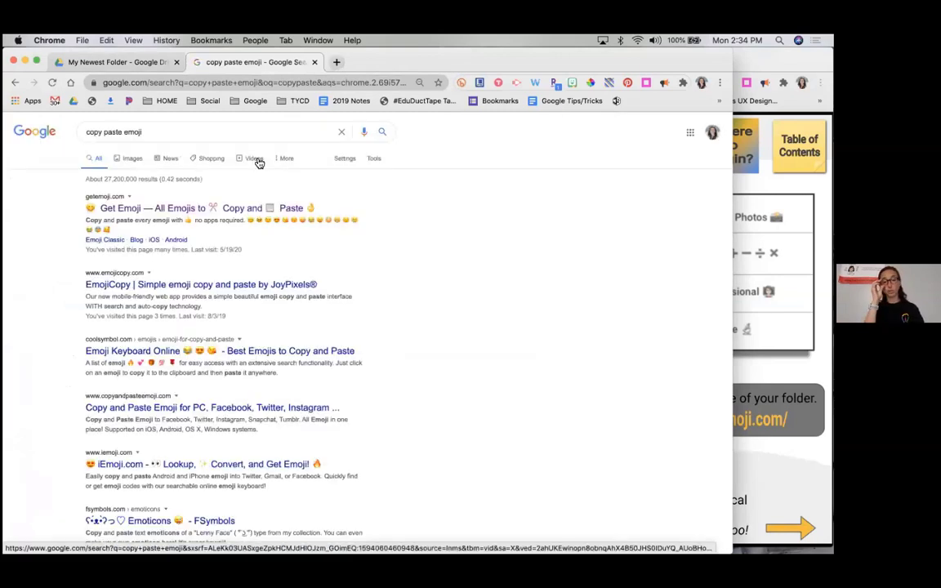
pyautogui.click(225, 211)
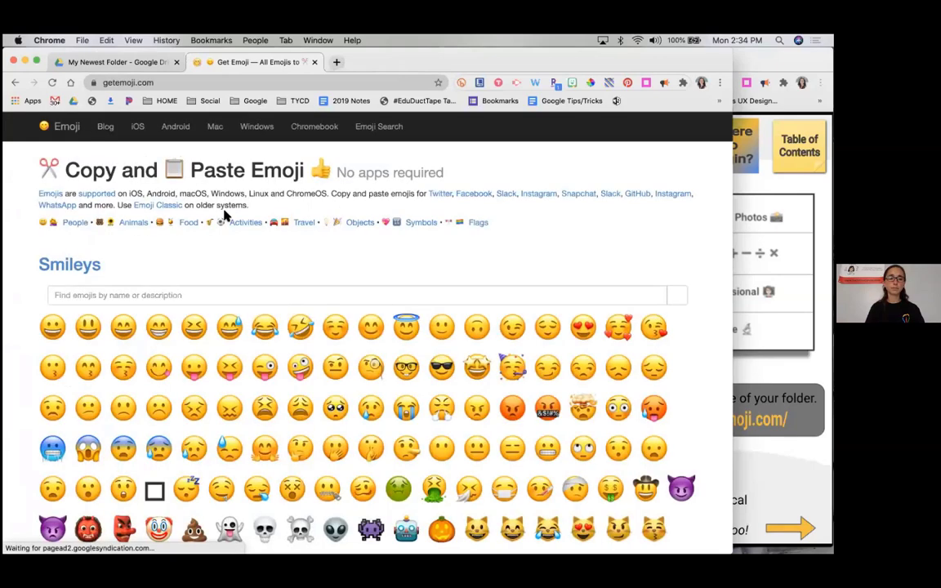
# Search the emoji site for calendar and copy the Calendar emoji from the results.
pyautogui.click(179, 457)
pyautogui.write('c')
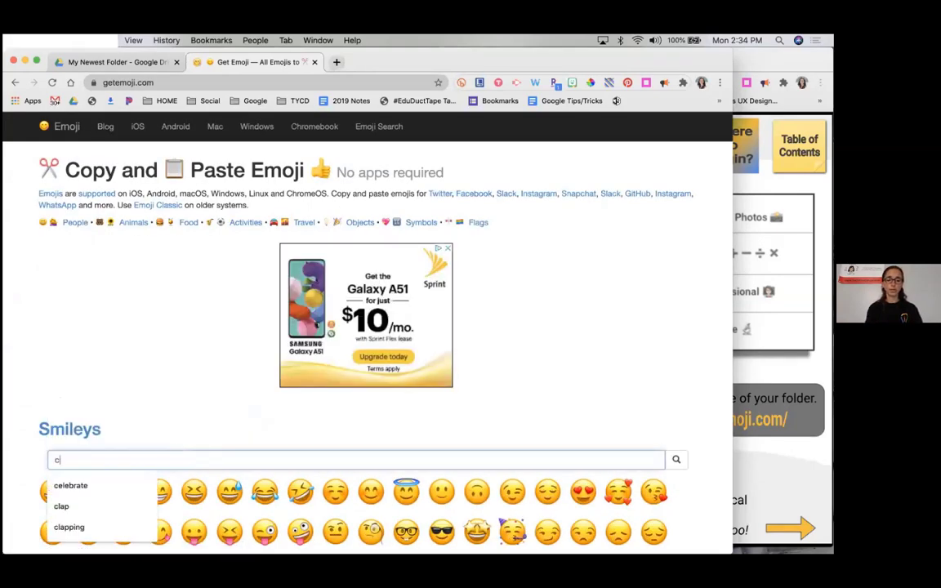
pyautogui.write('alendar')
pyautogui.press('Return')
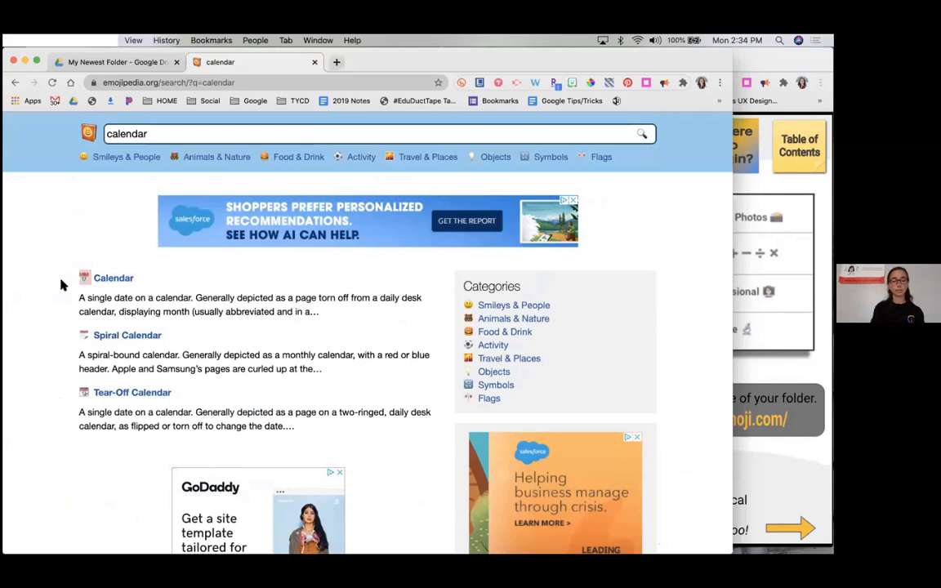
pyautogui.click(138, 141)
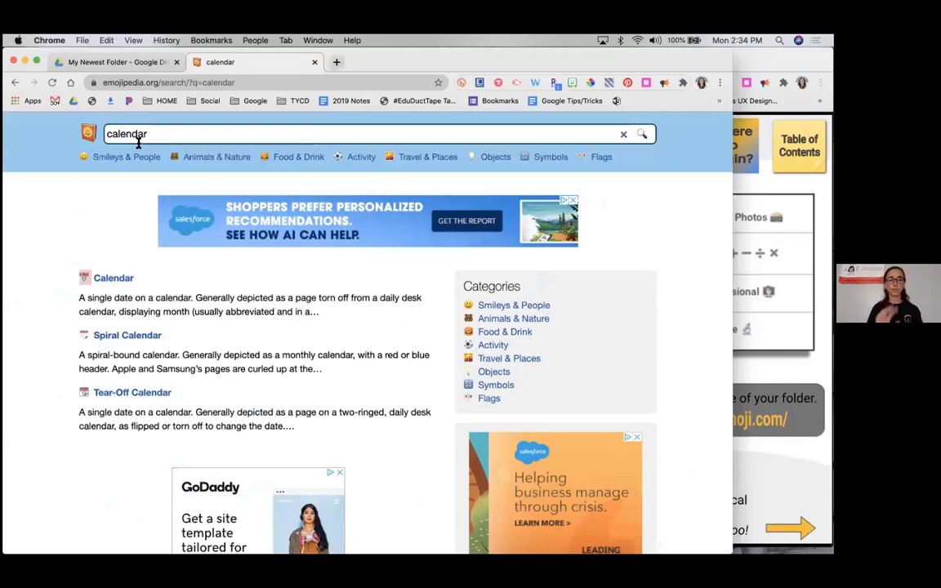
# Back in Drive, rename the 20/21 School Year folder by adding the calendar emoji at the end of its name.
pyautogui.click(117, 66)
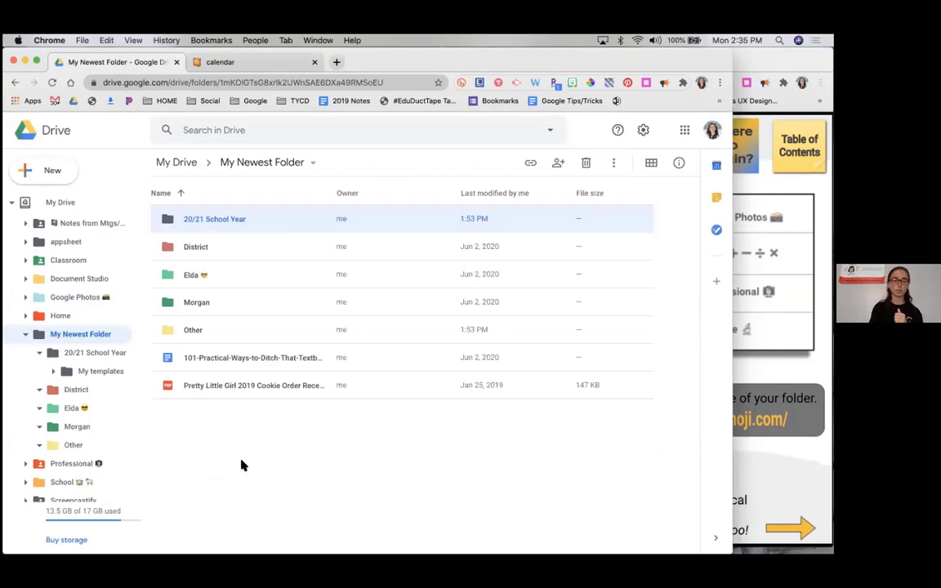
pyautogui.press('n')
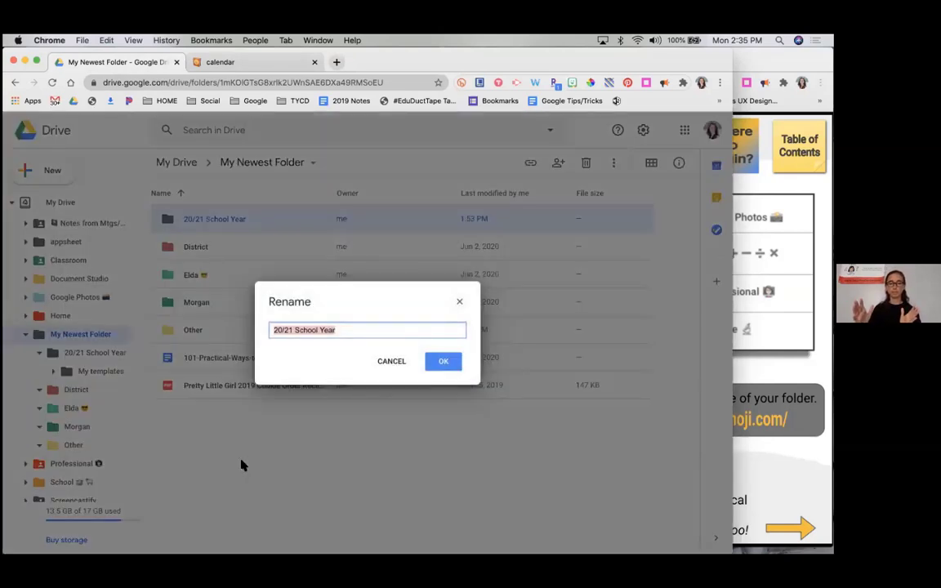
pyautogui.press('Right')
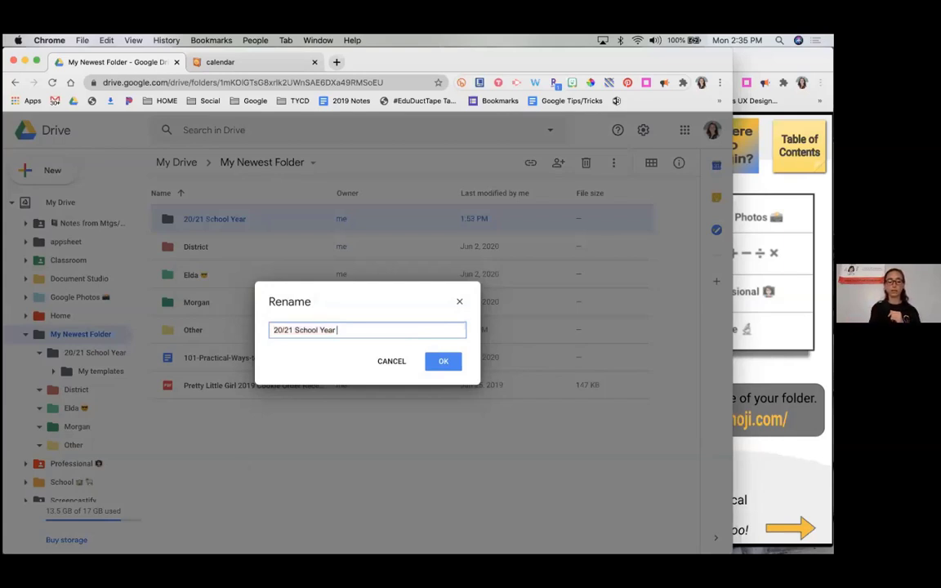
pyautogui.write('🏫')
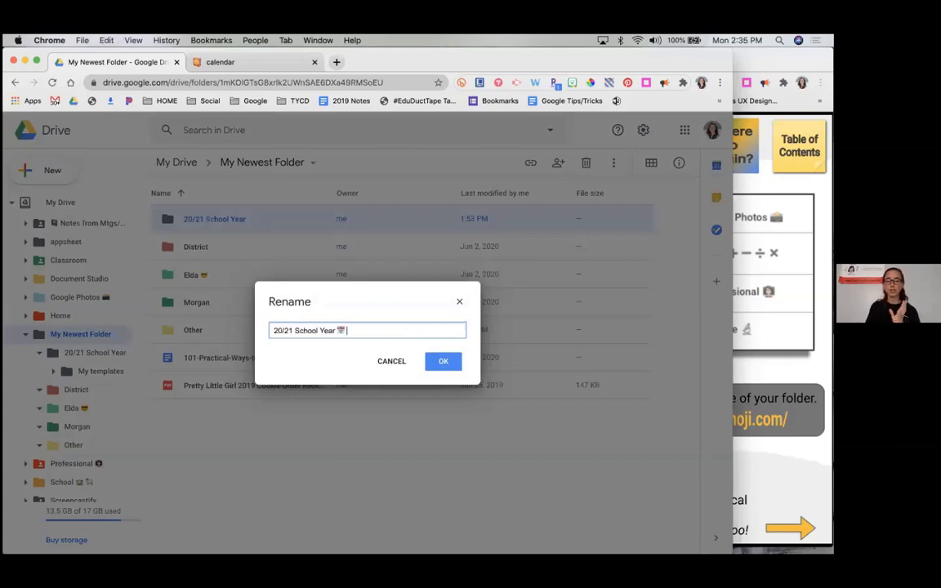
pyautogui.click(443, 365)
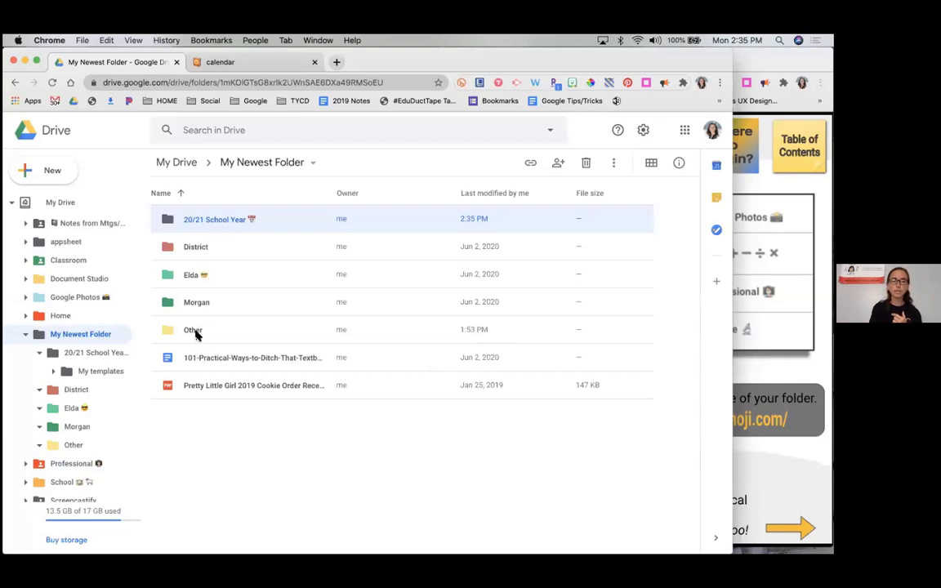
# Return to Emojipedia, search for firework, and copy the Sparkles emoji.
pyautogui.click(217, 62)
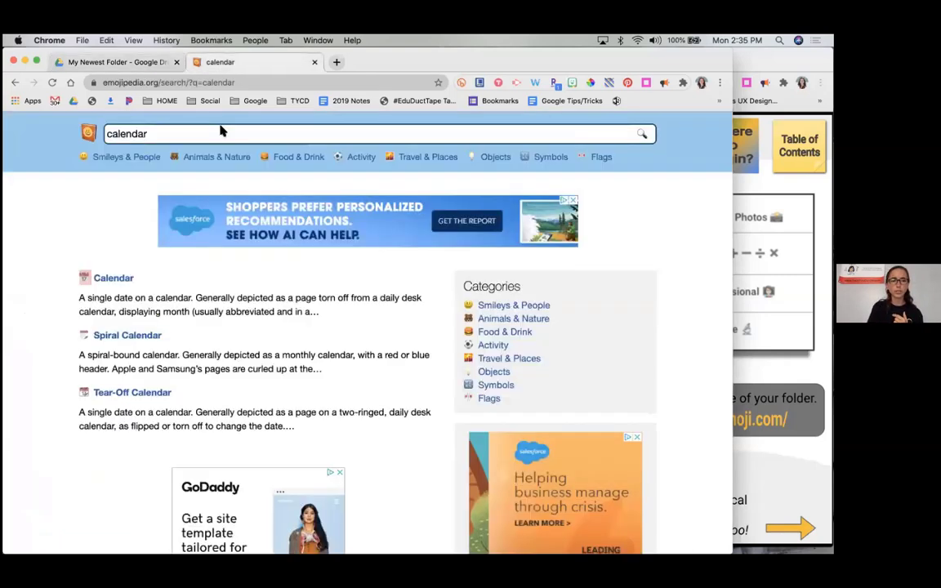
pyautogui.doubleClick(151, 133)
pyautogui.write('fireword')
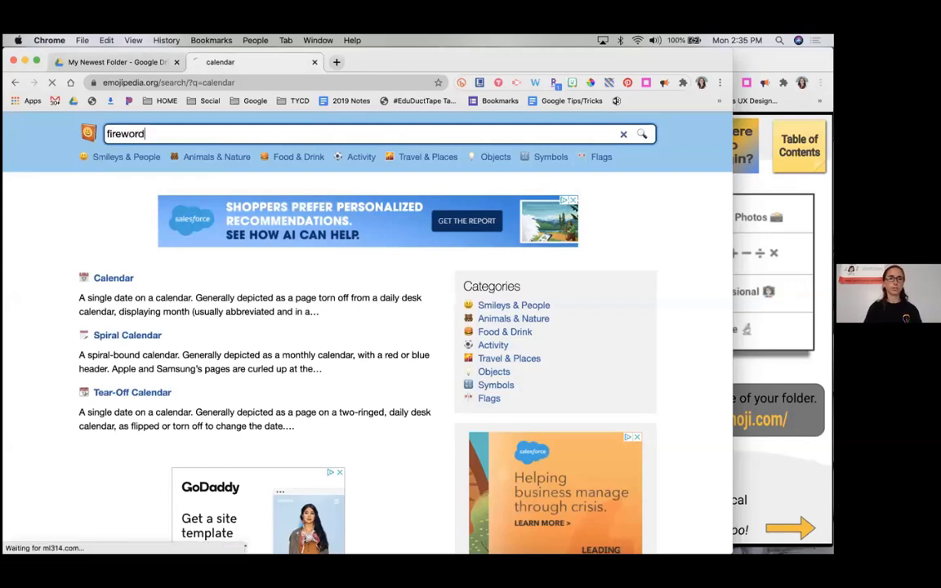
pyautogui.press('Return')
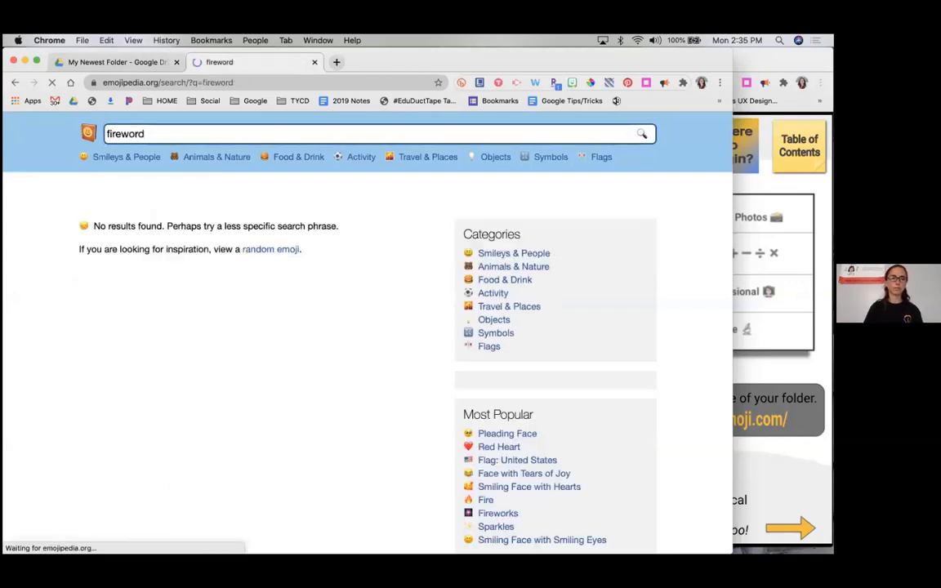
pyautogui.click(166, 135)
pyautogui.press('BackSpace')
pyautogui.write('k')
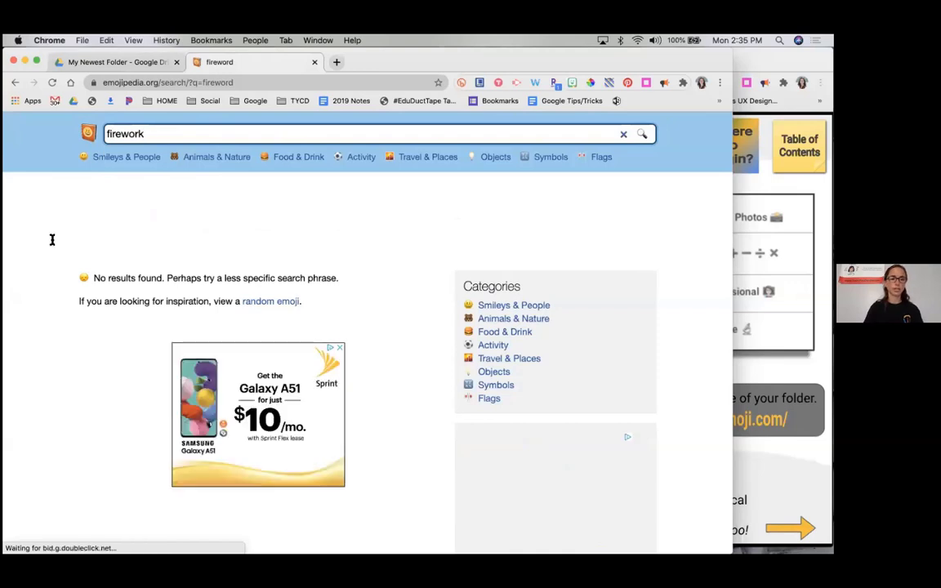
pyautogui.press('Return')
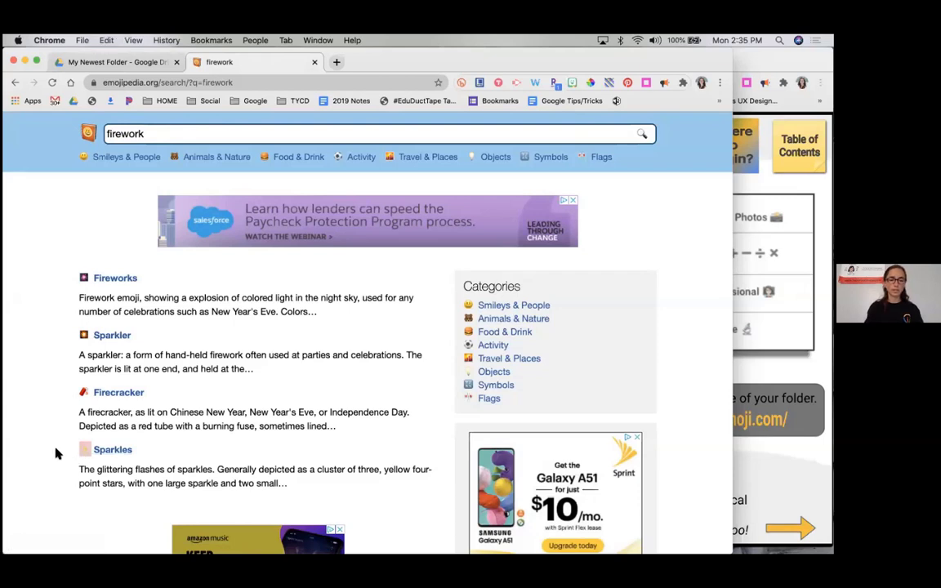
# In Drive, rename the Other folder by placing the sparkles emoji in front of its name.
pyautogui.click(95, 62)
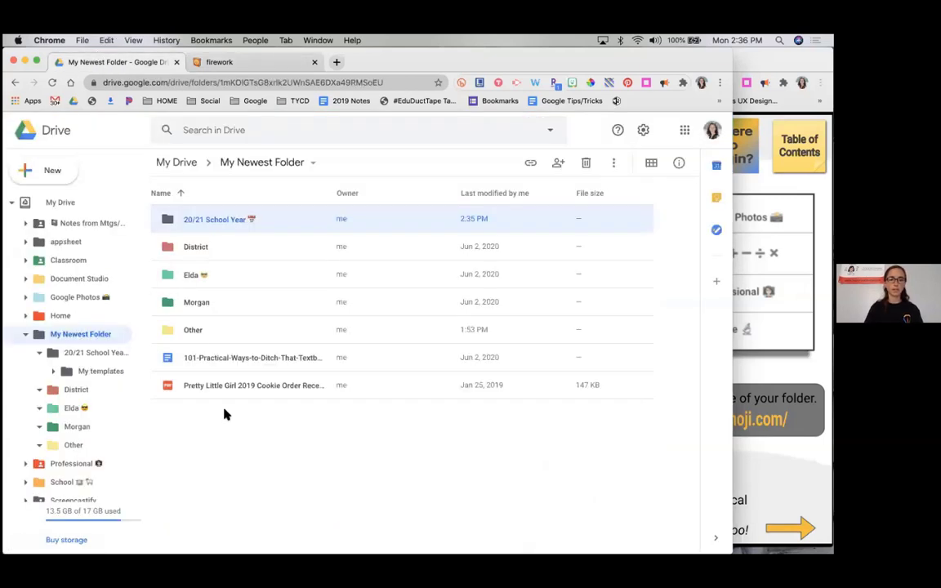
pyautogui.click(195, 328)
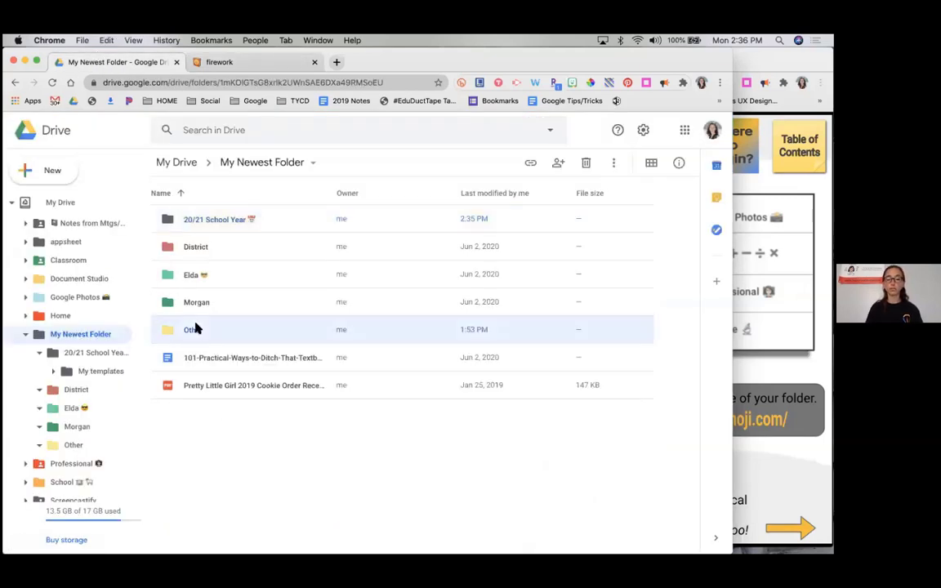
pyautogui.press('n')
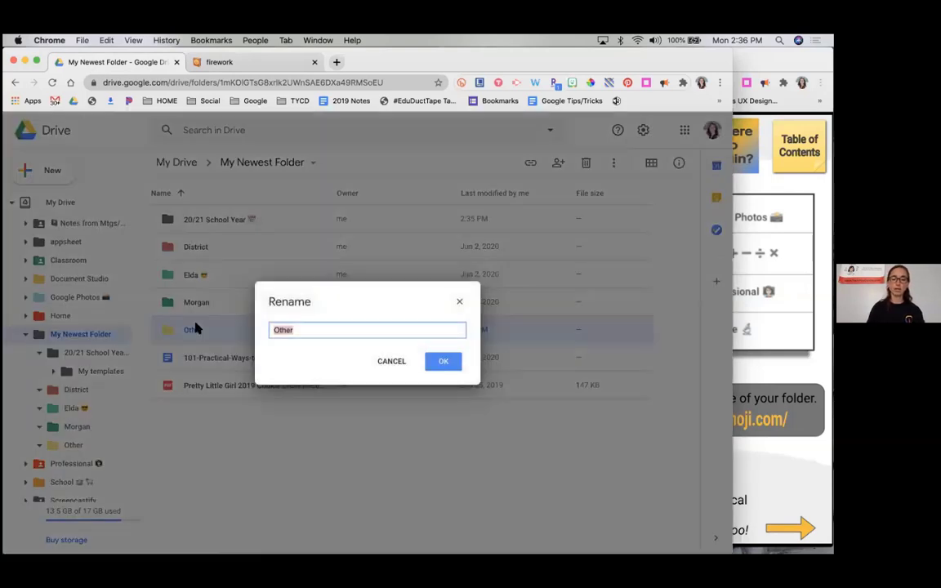
pyautogui.press('Left')
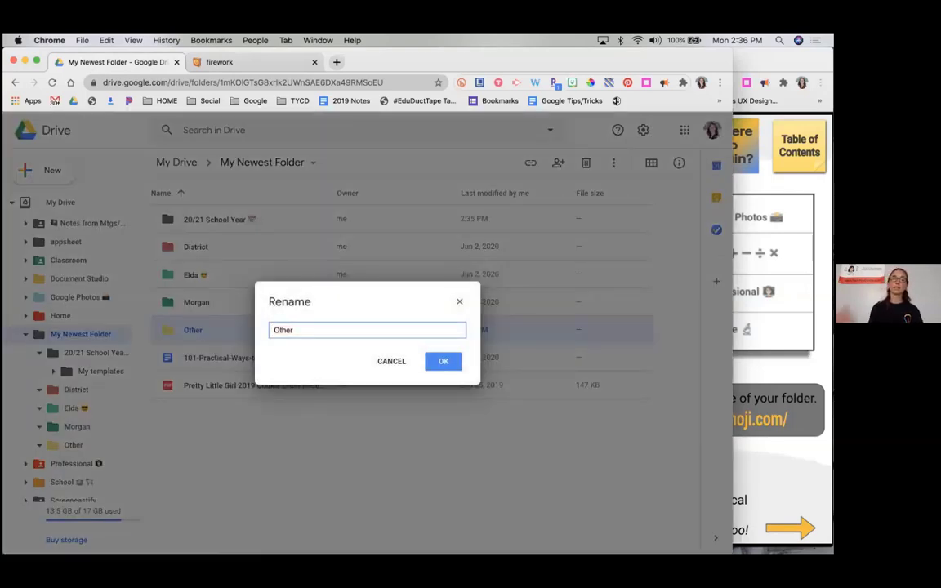
pyautogui.press('super+v')
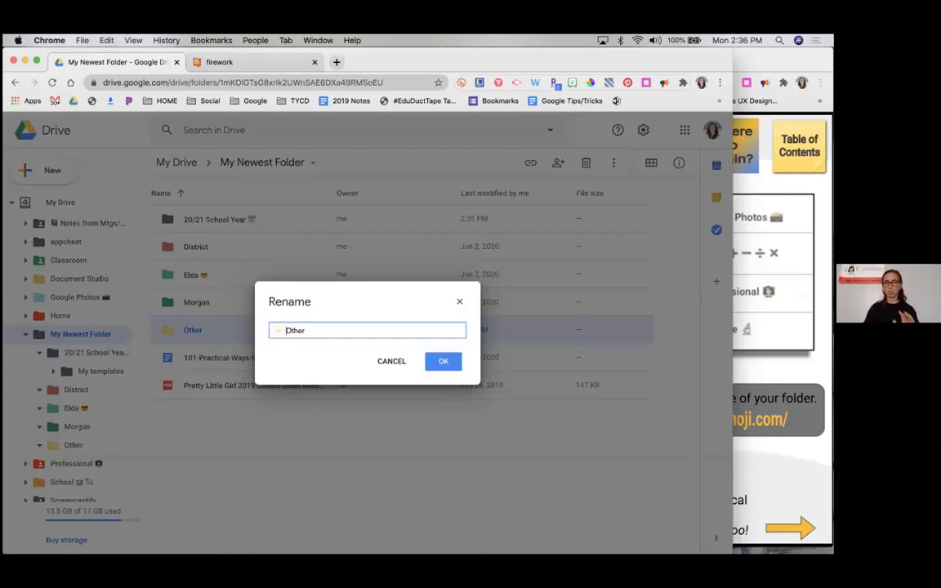
pyautogui.press('Return')
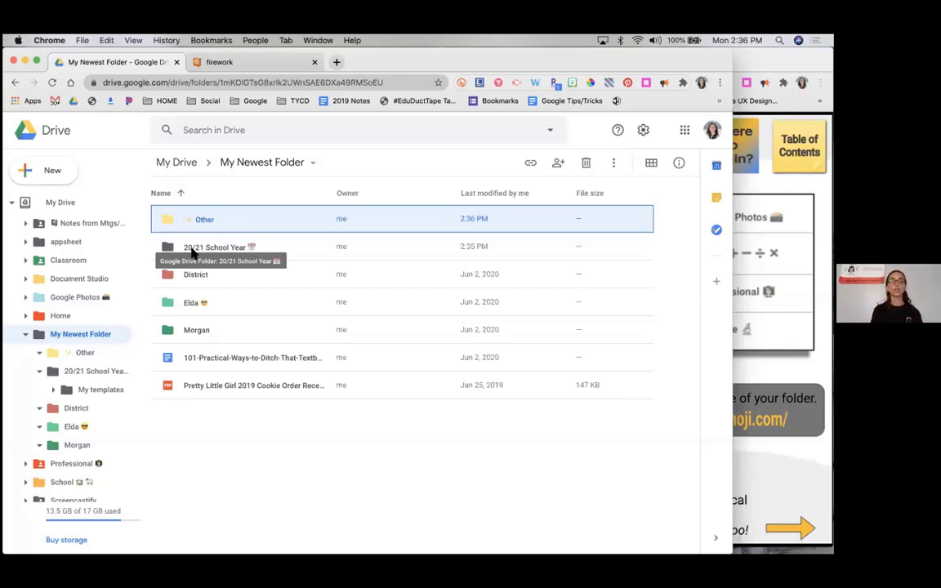
# Reverse the name sort order to compare folder positions, and restore ascending order.
pyautogui.click(182, 194)
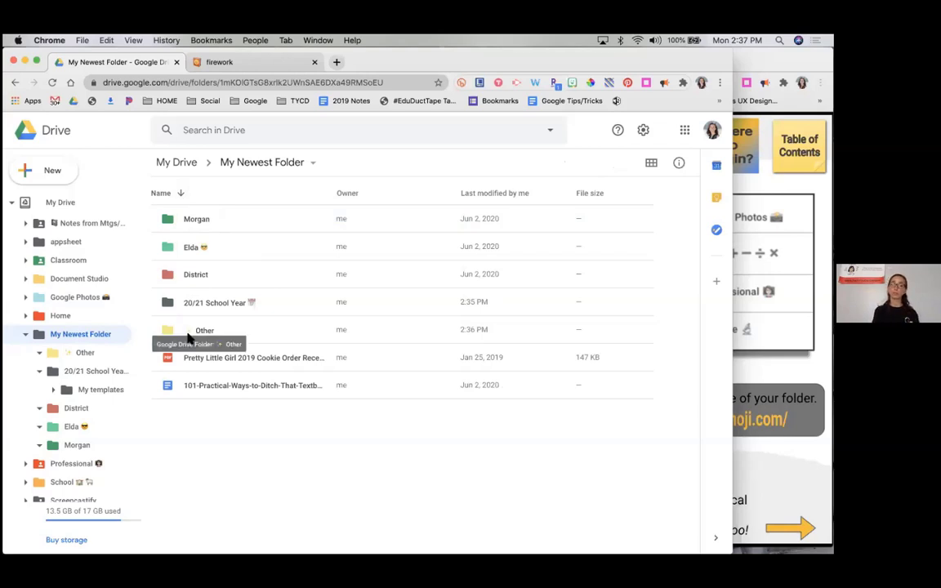
pyautogui.click(181, 195)
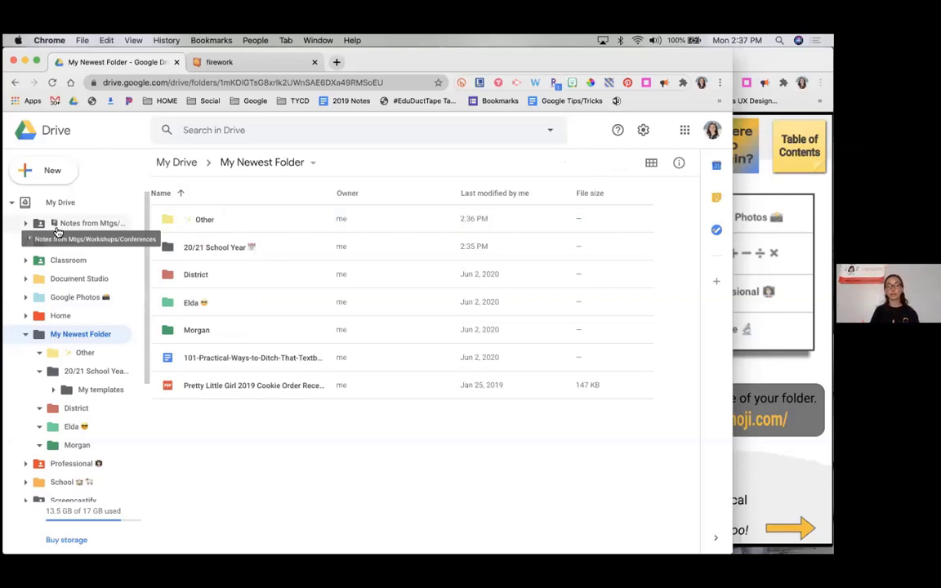
# Rename the Other folder so the sparkles emoji follows its name, and switch back to the Bonus #2 slide.
pyautogui.click(202, 226)
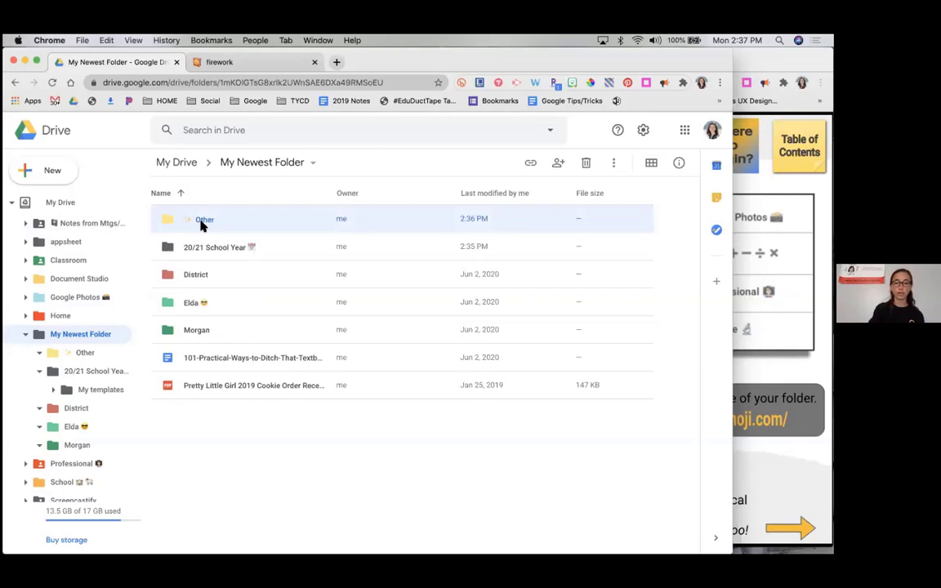
pyautogui.press('n')
pyautogui.press('Right')
pyautogui.press('Left')
pyautogui.press('Left')
pyautogui.press('Left')
pyautogui.press('Left')
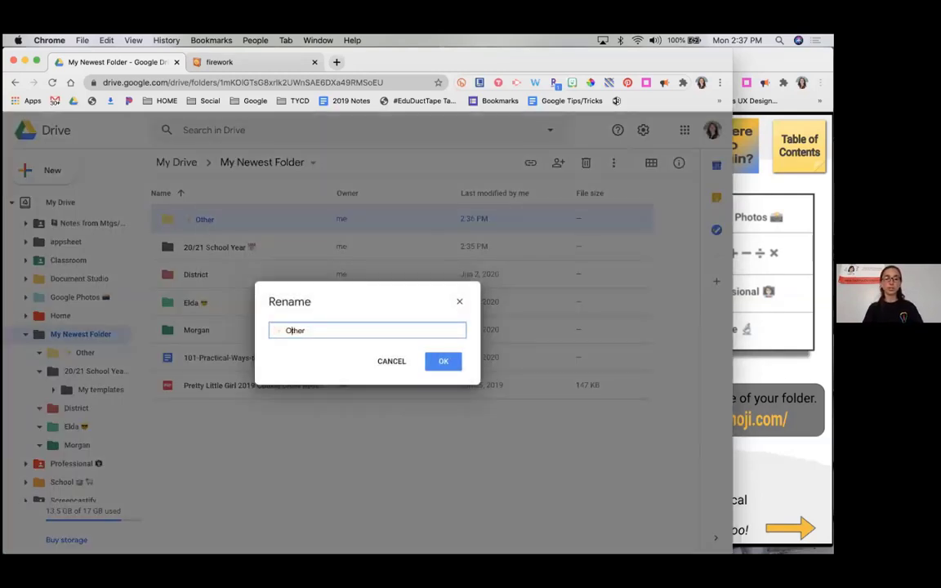
pyautogui.press('Left')
pyautogui.press('BackSpace')
pyautogui.press('BackSpace')
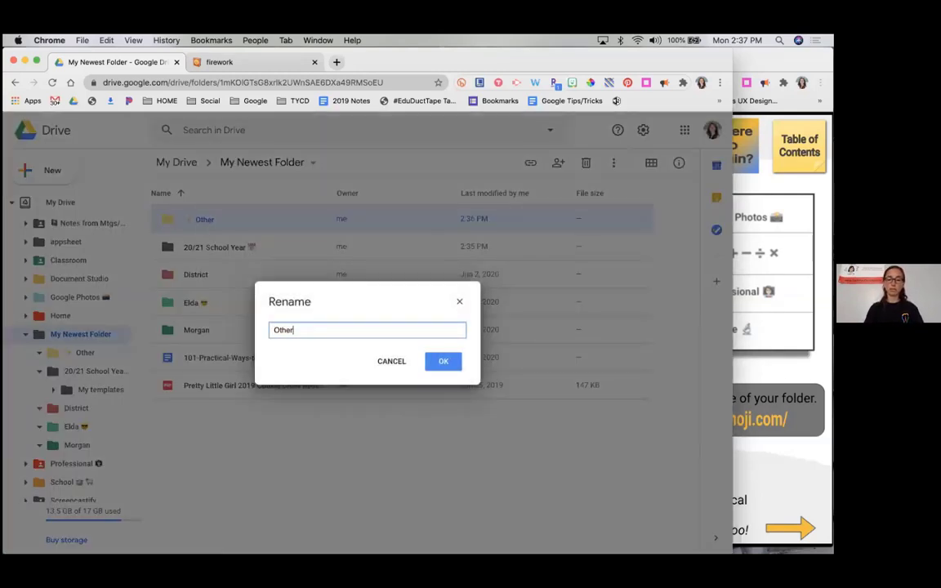
pyautogui.press('super+v')
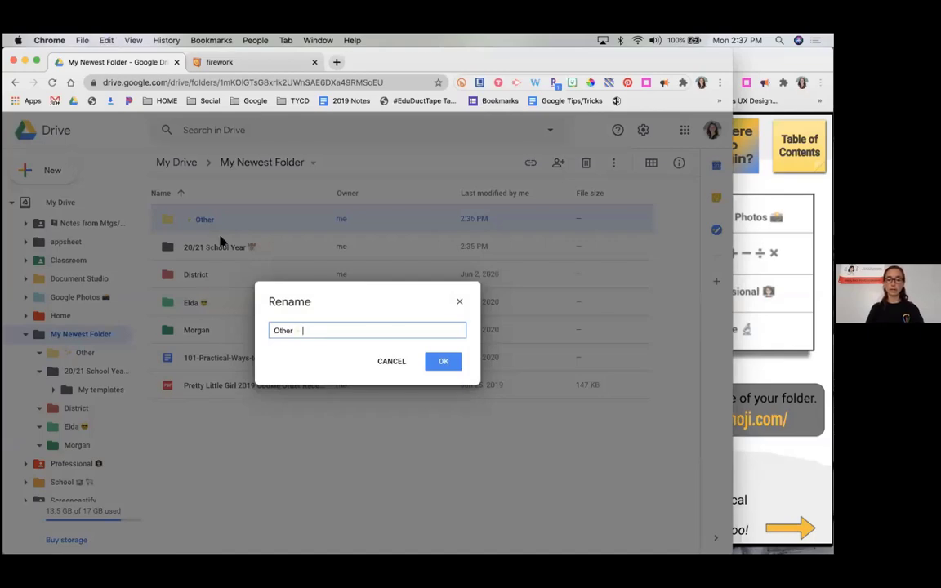
pyautogui.click(445, 369)
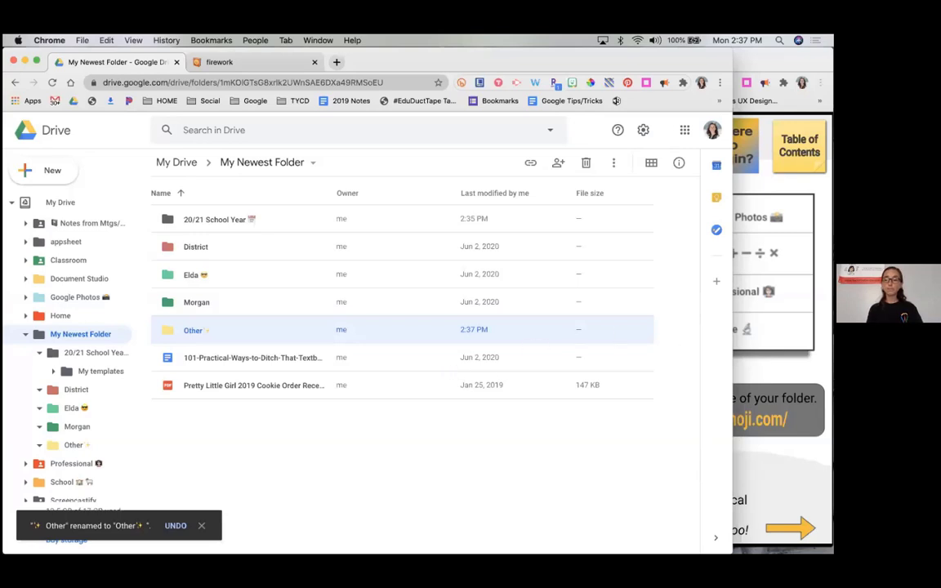
pyautogui.press('super+grave')
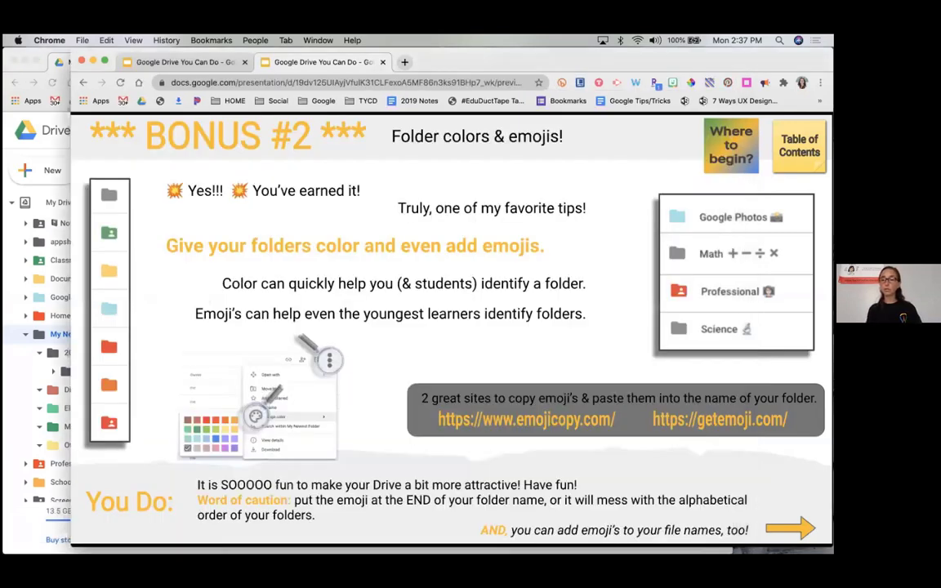
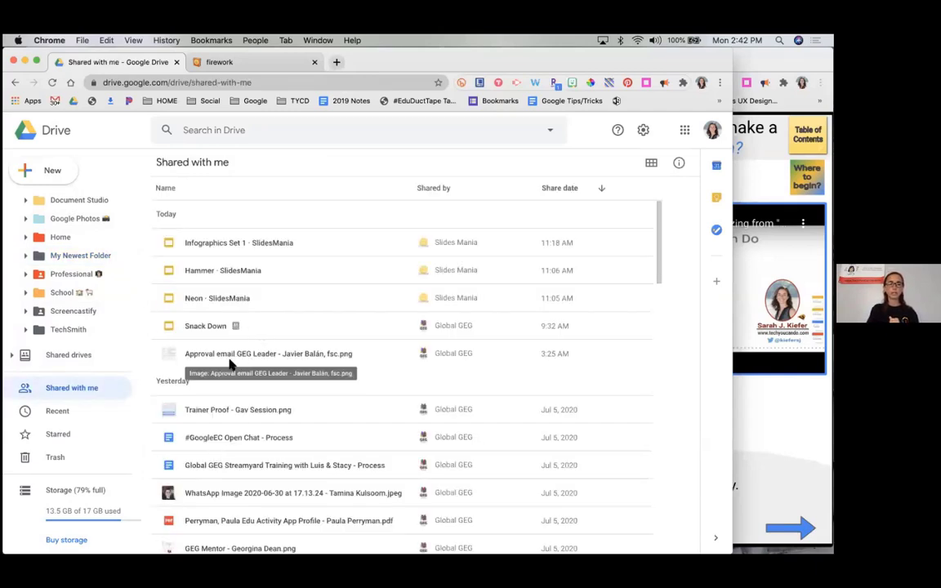
# Add a shortcut to the shared File Cabinets · SlidesMania presentation in the Other✨ folder inside My Newest Folder.
pyautogui.scroll(-5, 223, 414)
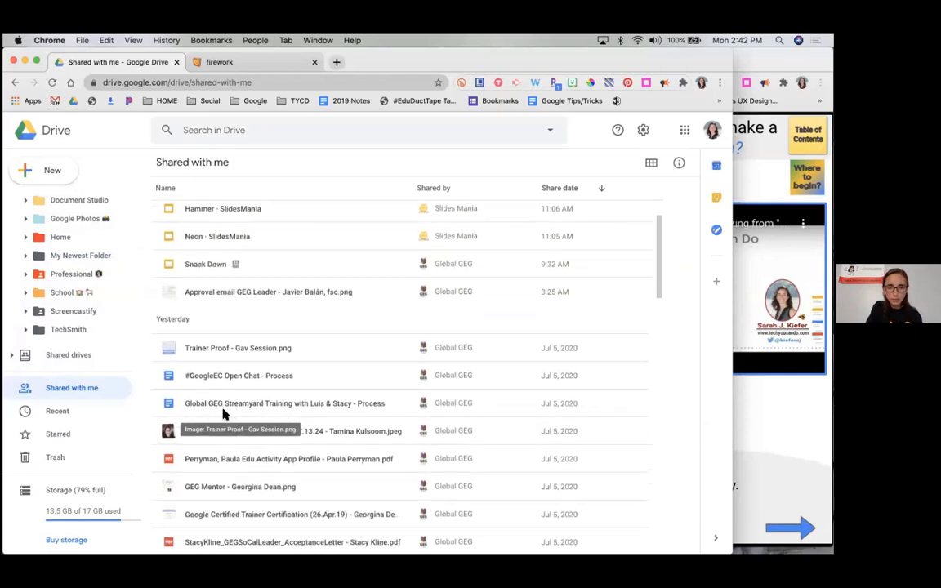
pyautogui.scroll(-7, 223, 414)
pyautogui.scroll(4, 223, 414)
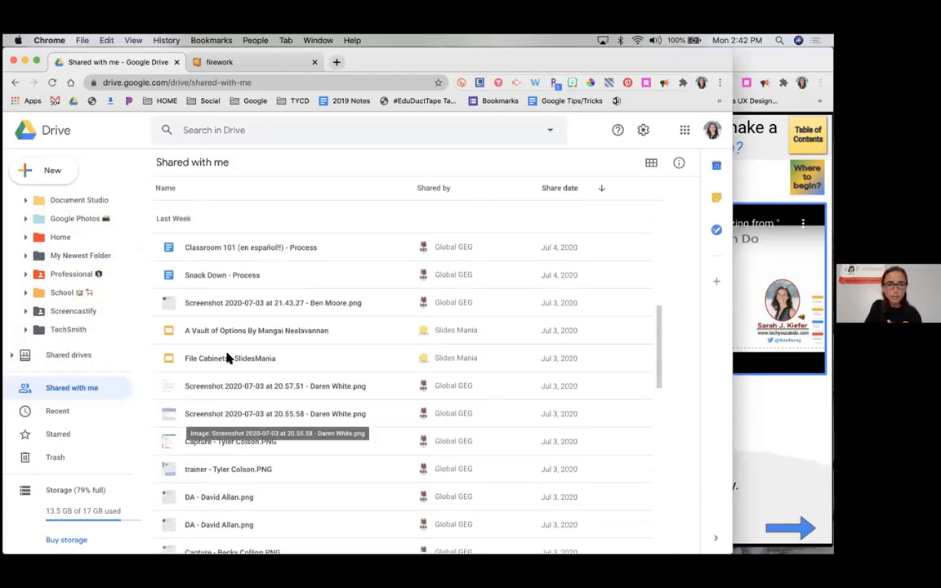
pyautogui.click(205, 361)
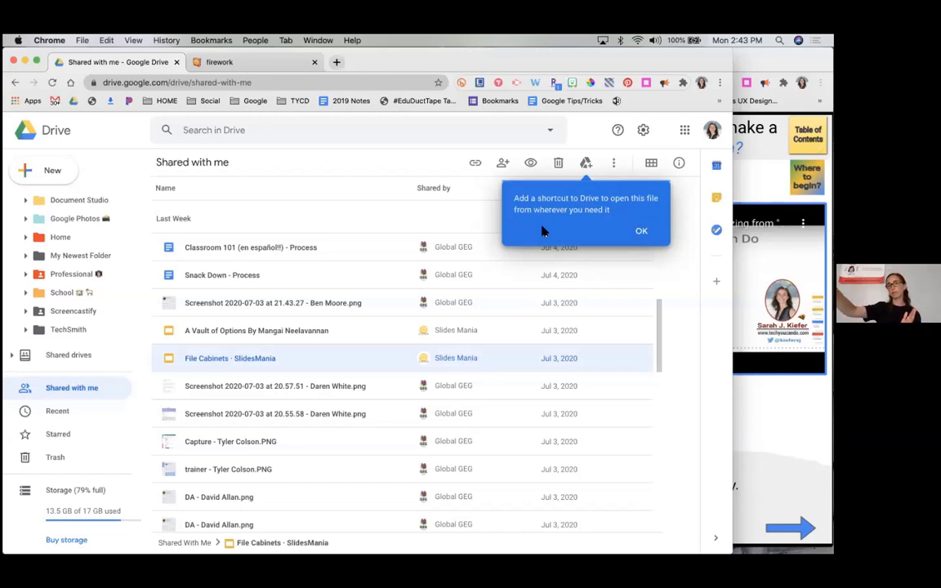
pyautogui.click(641, 234)
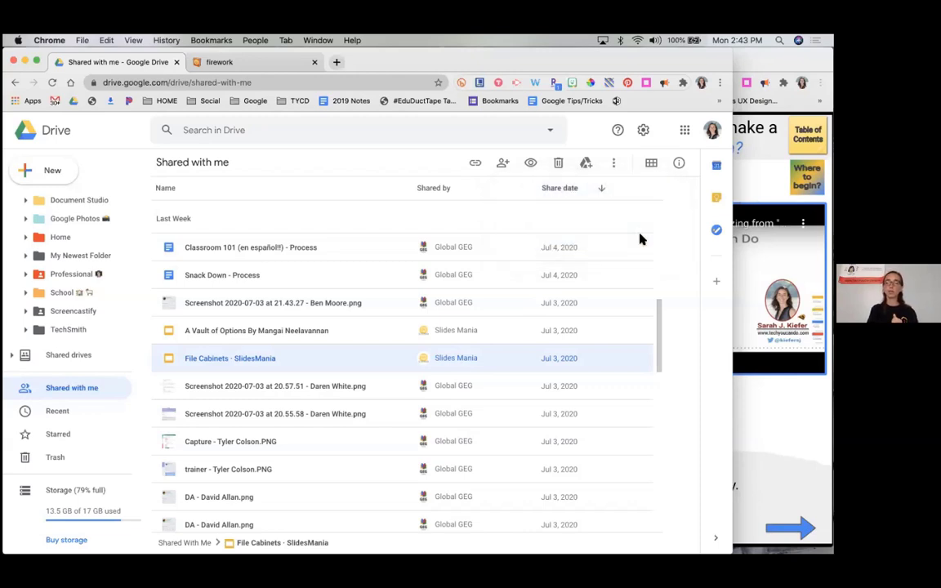
pyautogui.click(586, 167)
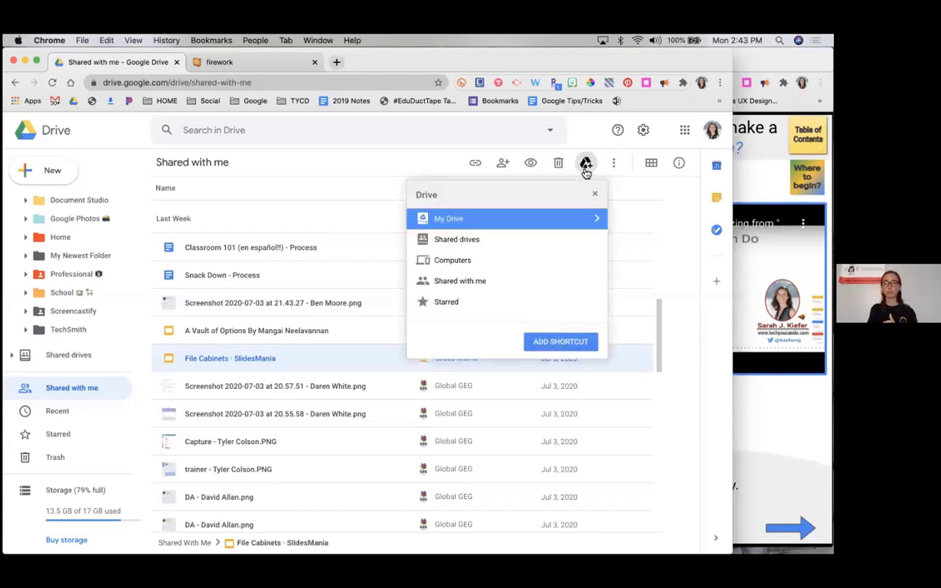
pyautogui.click(462, 221)
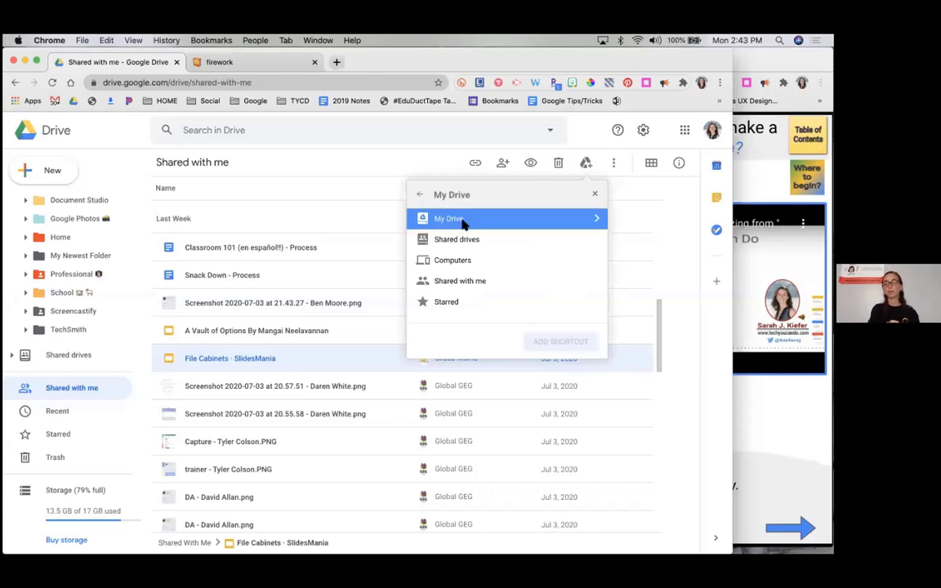
pyautogui.scroll(-3, 450, 280)
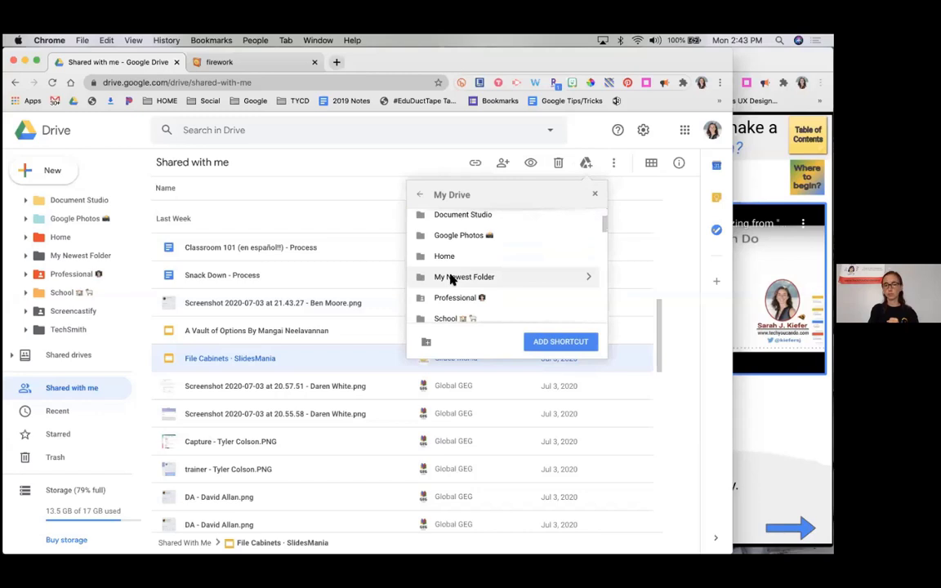
pyautogui.doubleClick(450, 279)
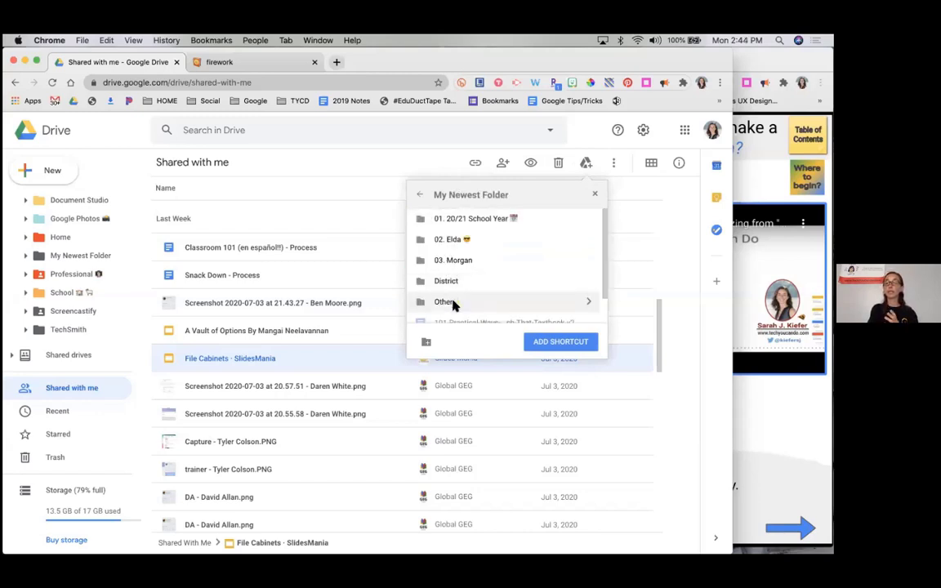
pyautogui.click(455, 303)
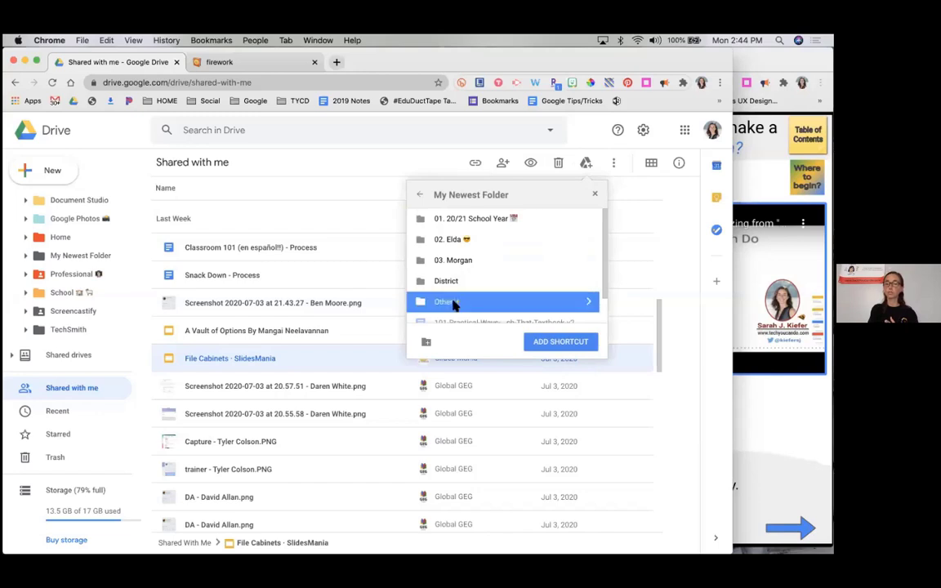
pyautogui.doubleClick(454, 304)
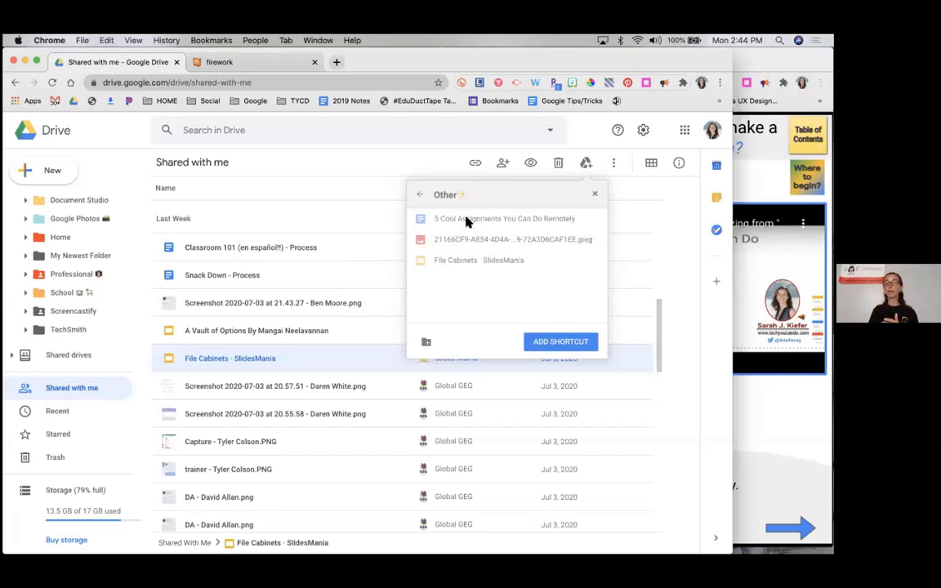
pyautogui.click(419, 195)
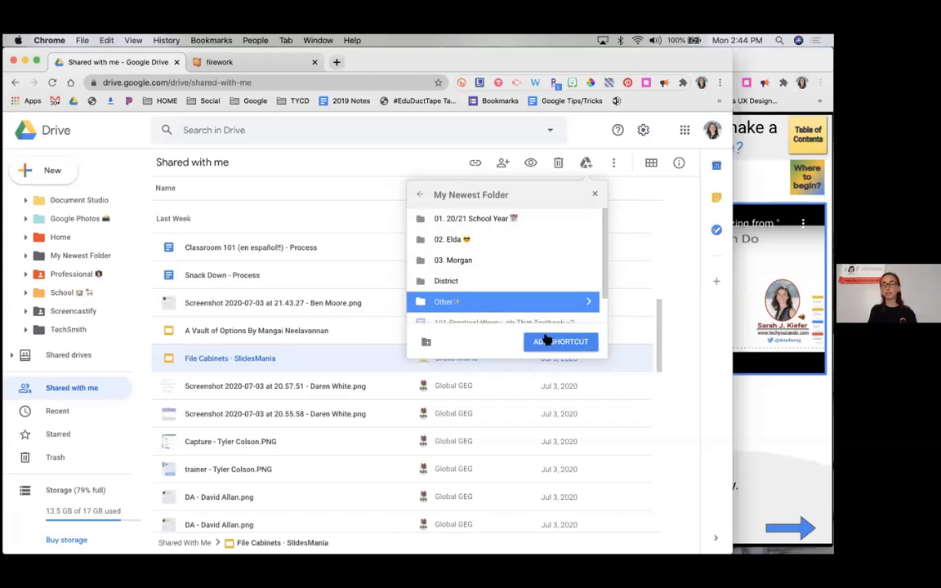
pyautogui.doubleClick(505, 301)
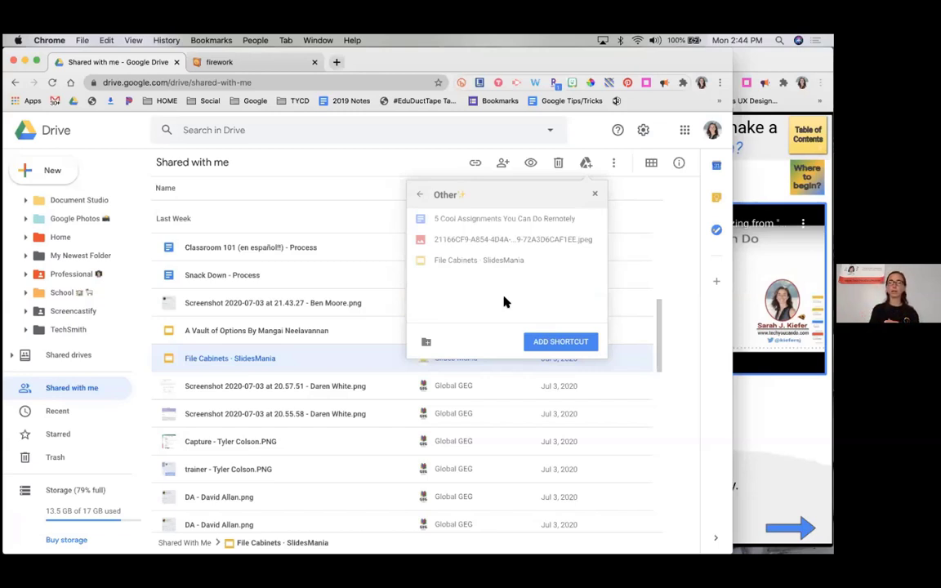
pyautogui.click(552, 345)
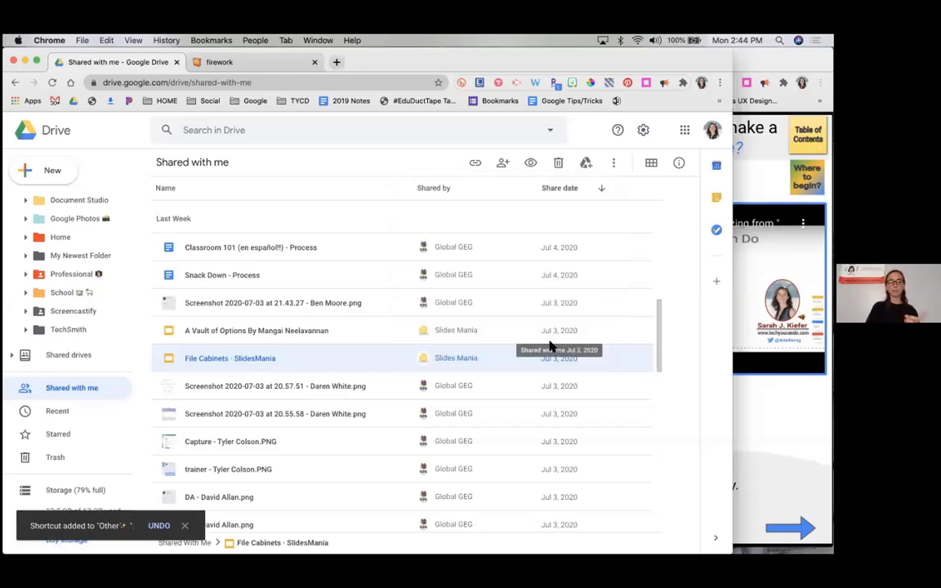
# Open the Other✨ folder in My Newest Folder and select the File Cabinets · SlidesMania shortcut to examine it.
pyautogui.click(25, 256)
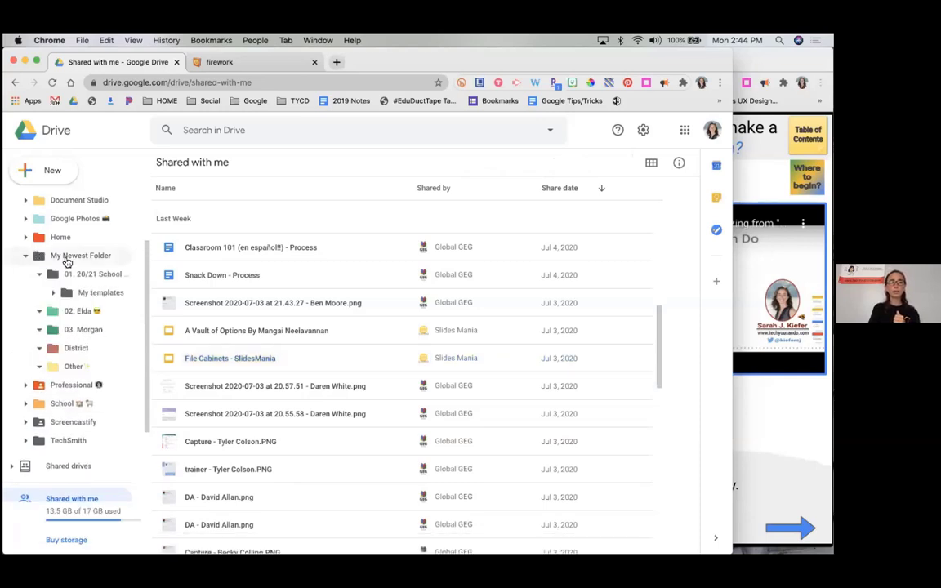
pyautogui.click(72, 368)
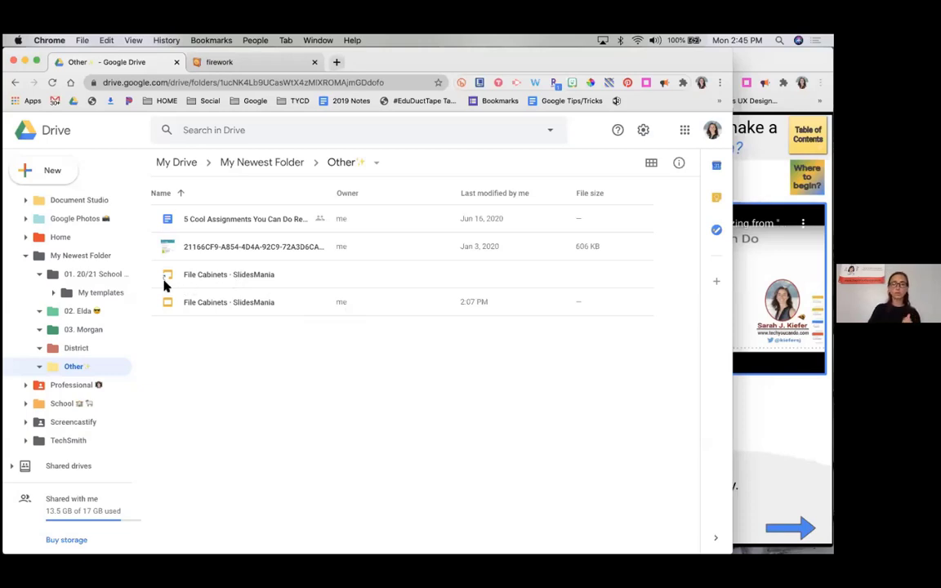
pyautogui.click(209, 278)
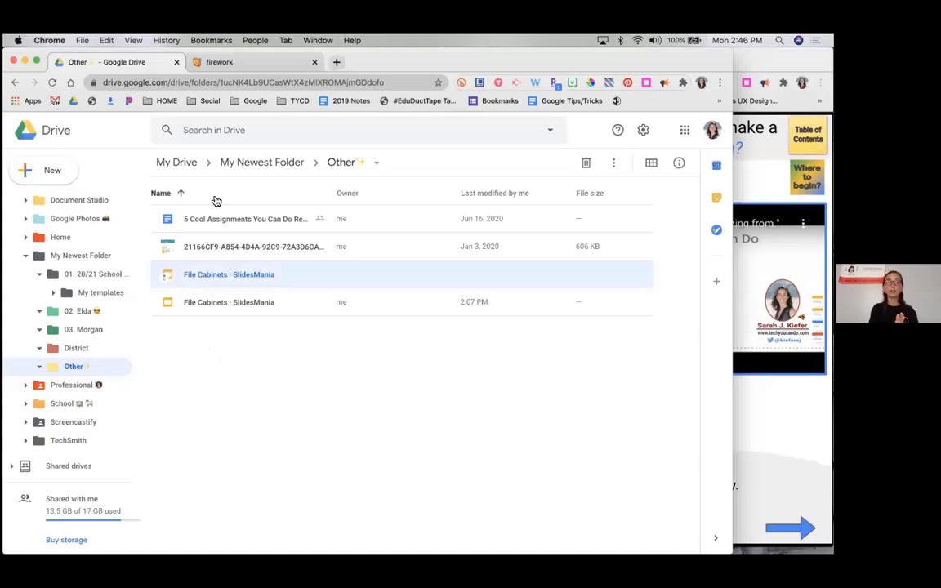
# Return to the shared files and add a second File Cabinets · SlidesMania shortcut in My Newest Folder's 02 folder with the sunglasses emoji.
pyautogui.scroll(-3, 61, 471)
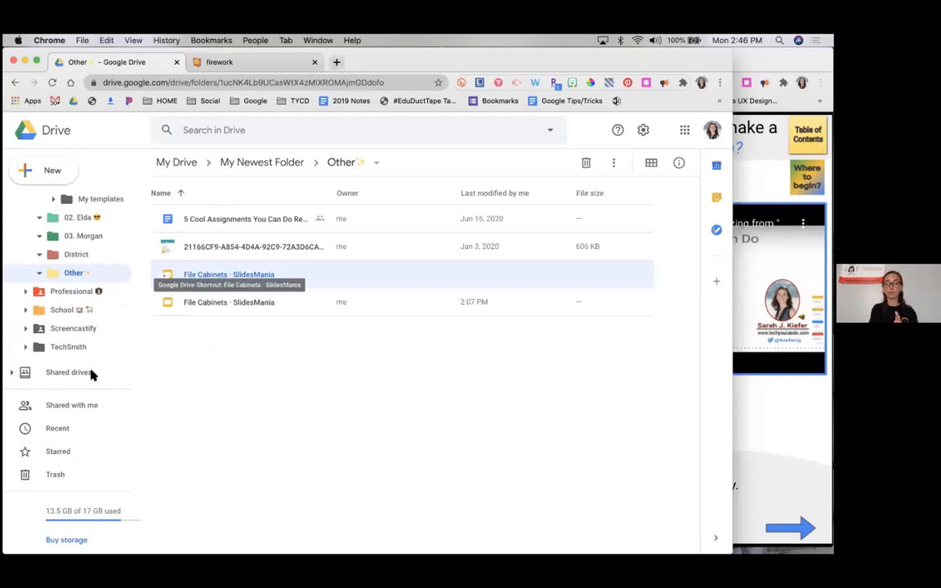
pyautogui.click(64, 408)
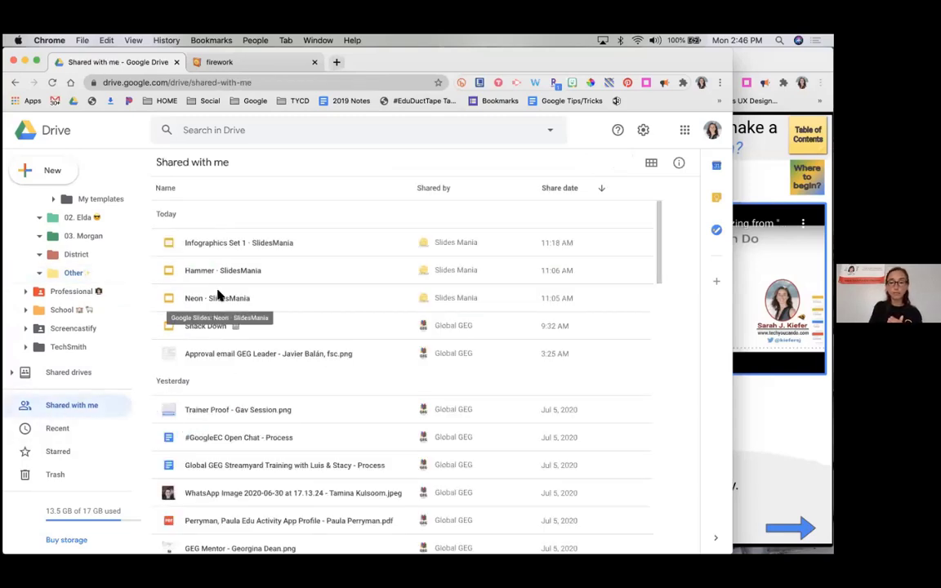
pyautogui.scroll(-9, 218, 296)
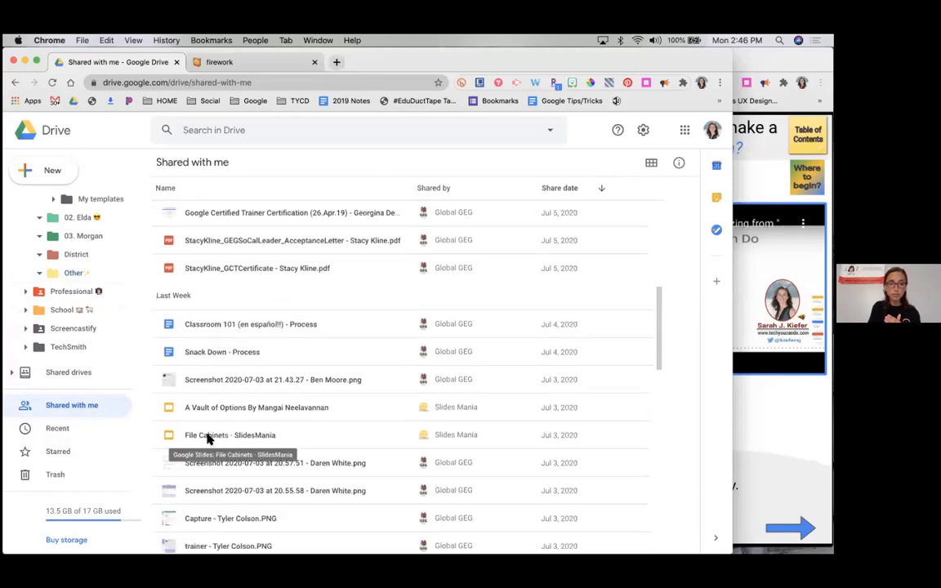
pyautogui.click(208, 440)
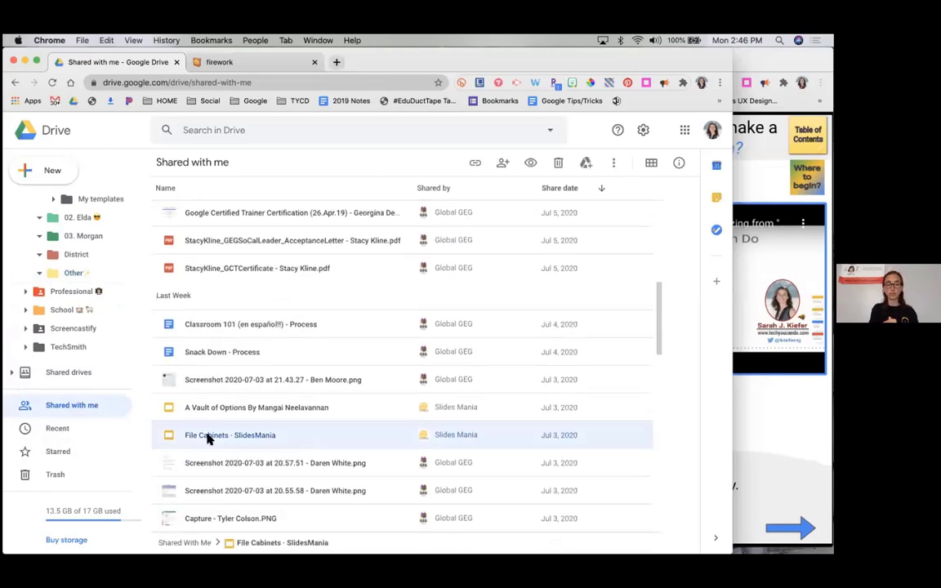
pyautogui.click(585, 163)
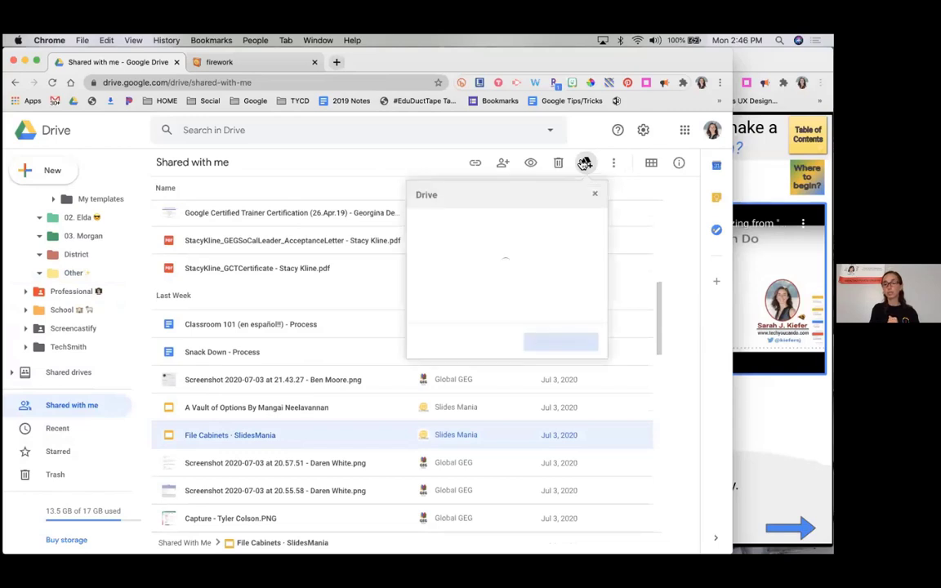
pyautogui.doubleClick(463, 229)
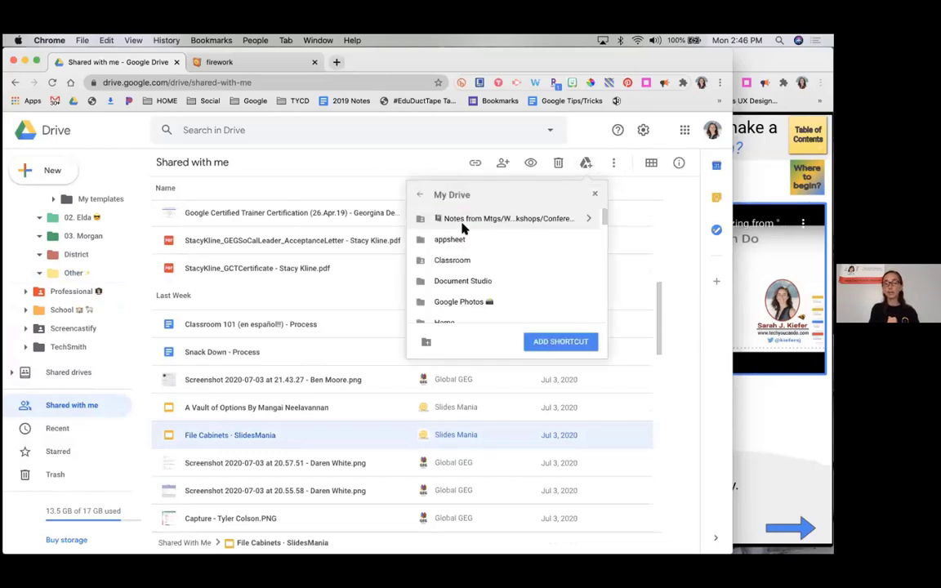
pyautogui.scroll(-5, 460, 234)
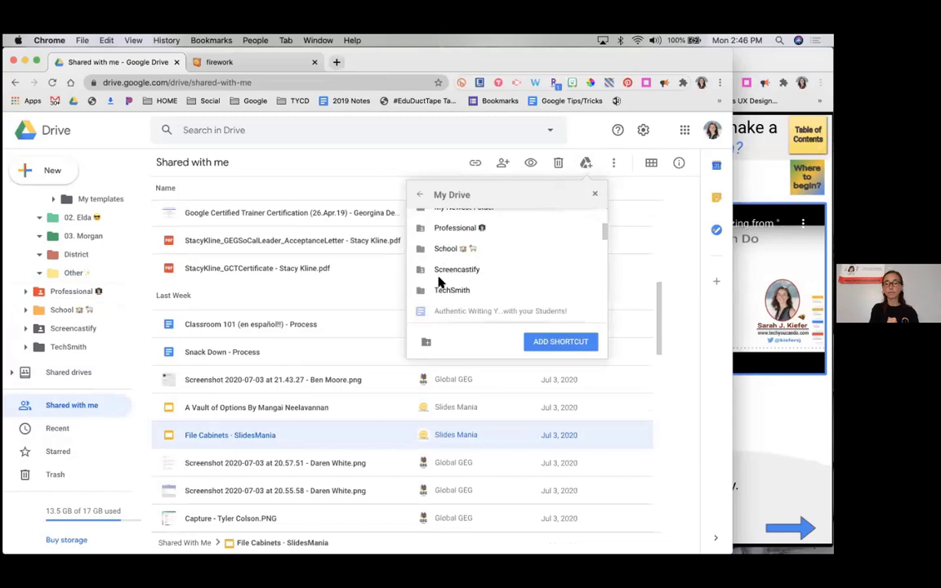
pyautogui.scroll(3, 441, 282)
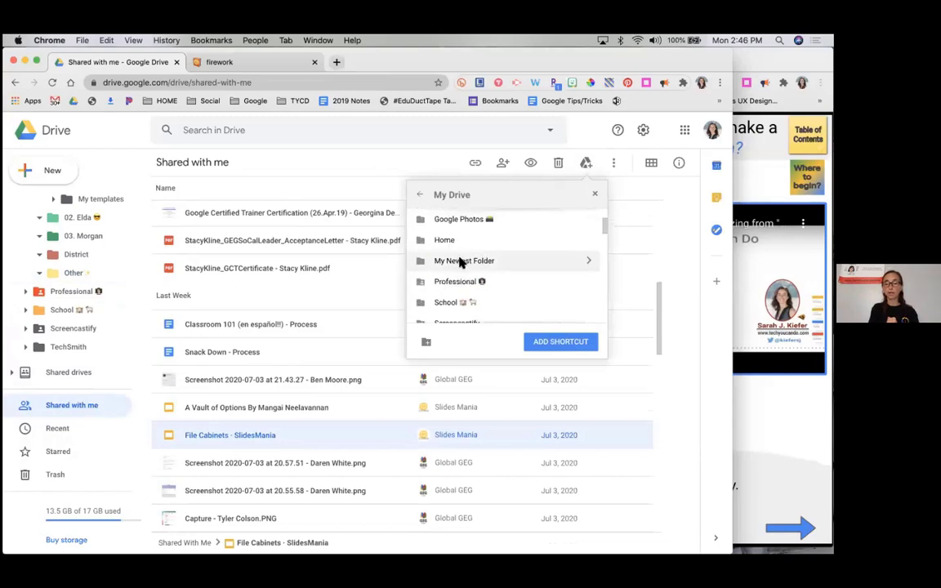
pyautogui.doubleClick(460, 262)
pyautogui.click(462, 239)
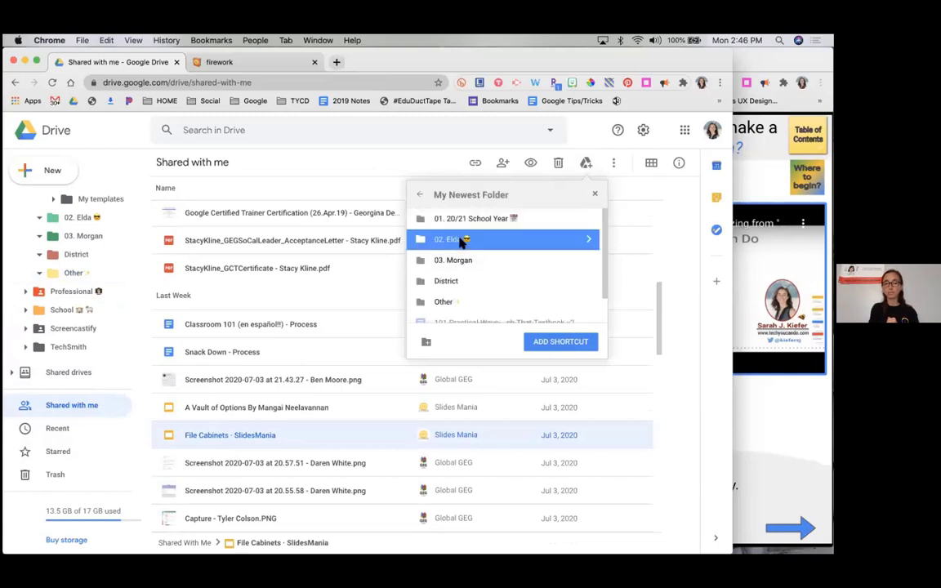
pyautogui.click(541, 343)
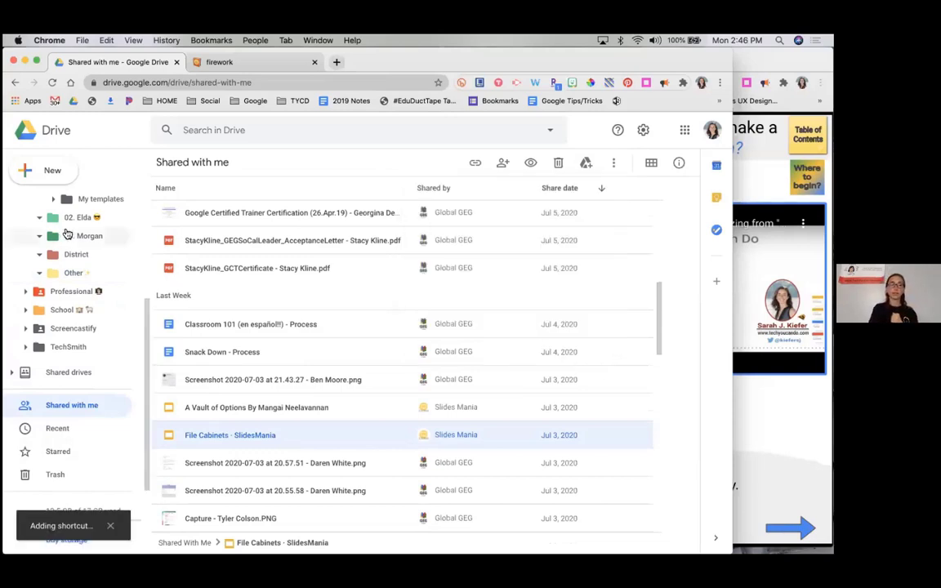
# Check the 02 folder for the new shortcut, and briefly view the Bonus #3 slide before returning to Drive.
pyautogui.click(82, 218)
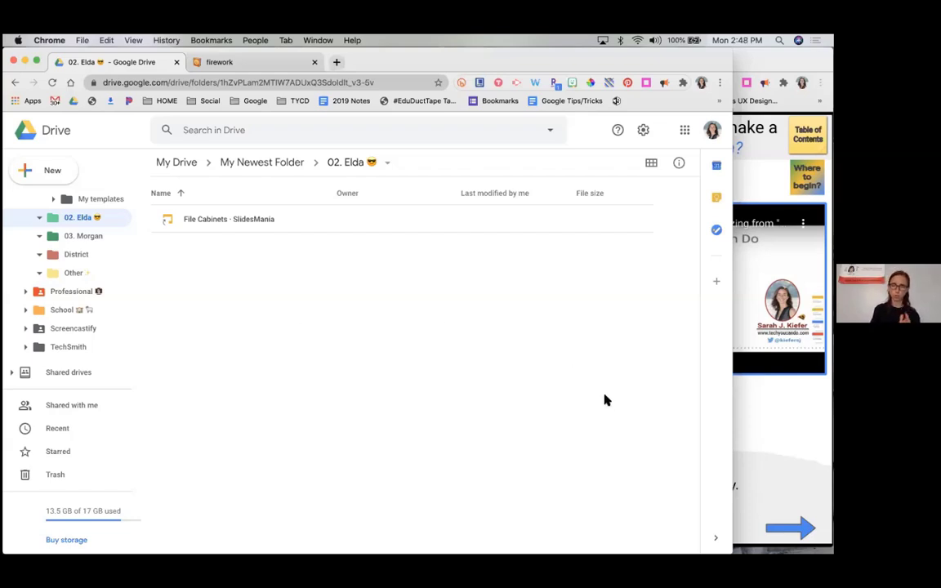
pyautogui.press('super+grave')
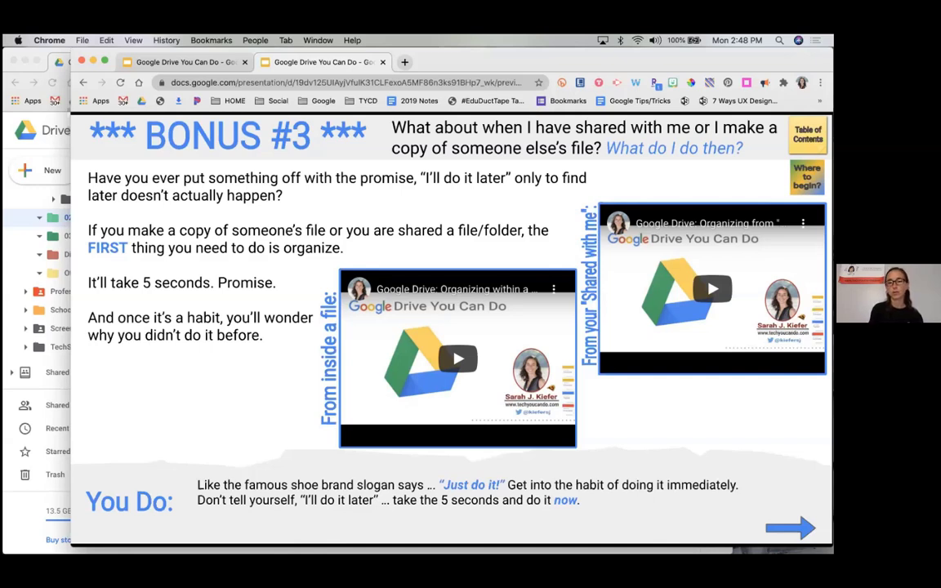
pyautogui.click(25, 517)
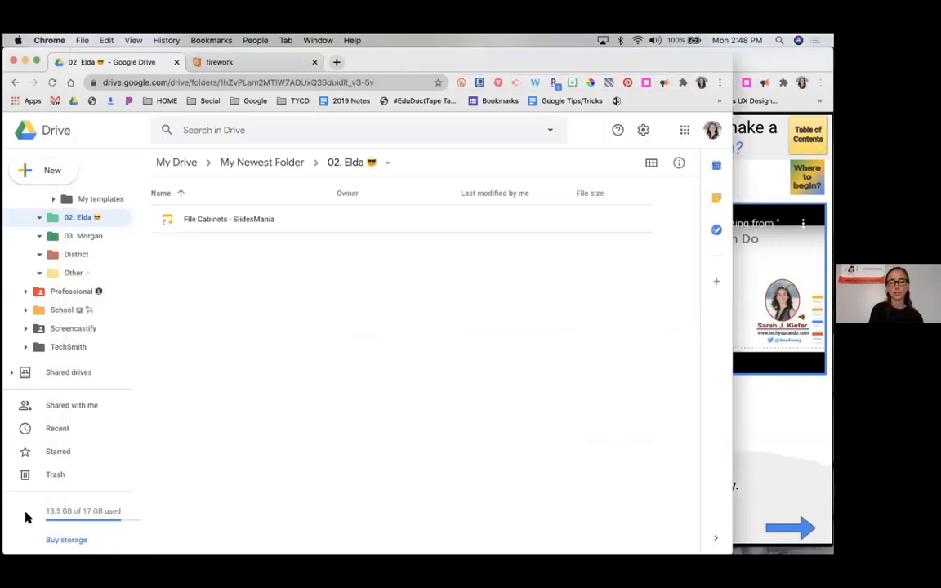
# Start sharing the 5 Cool Assignments You Can Do Remotely document from the Other✨ folder, adding the contact's work account as recipient.
pyautogui.click(65, 272)
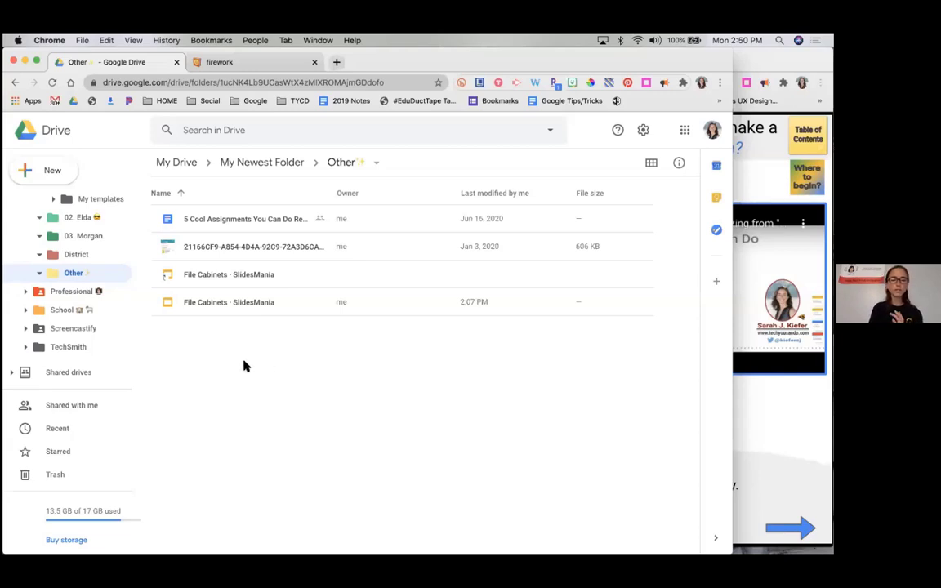
pyautogui.click(228, 222)
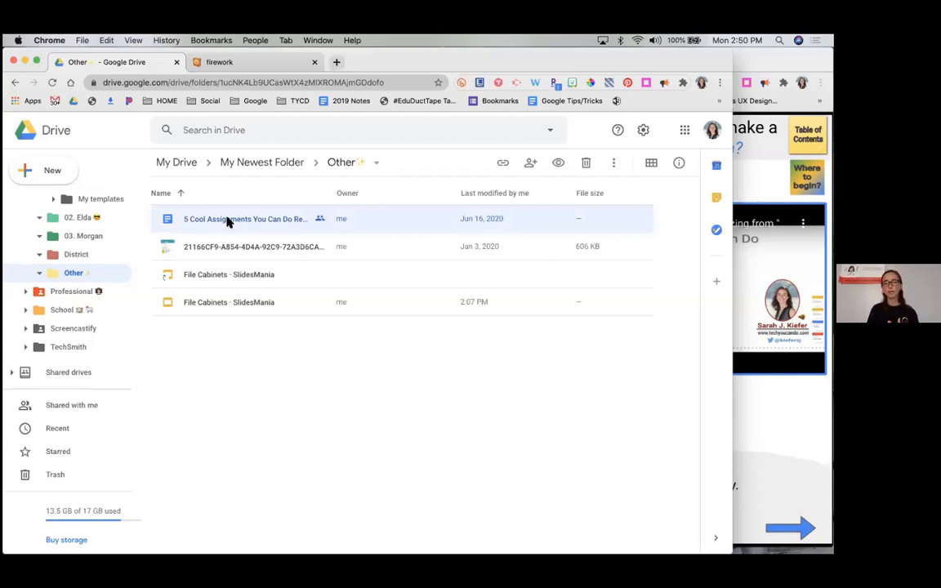
pyautogui.click(228, 361)
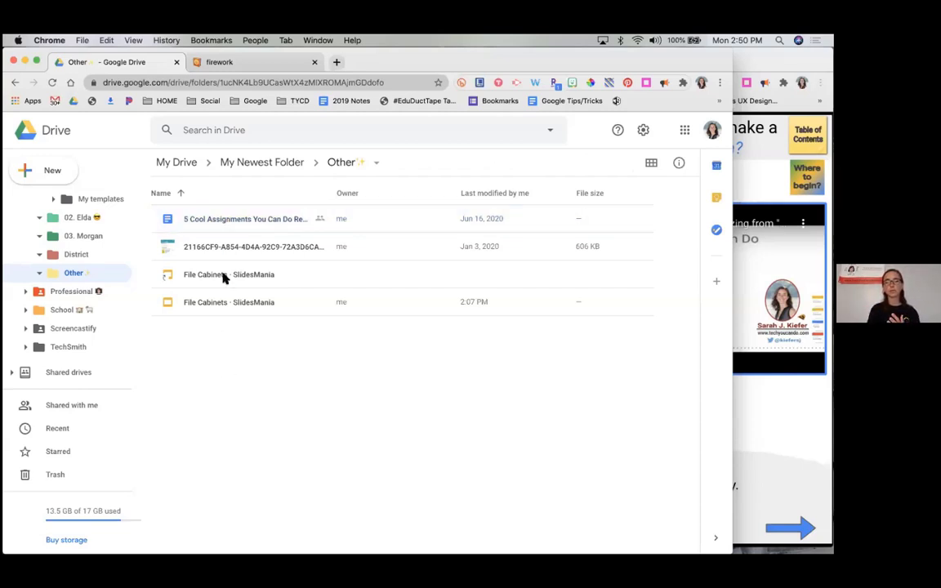
pyautogui.click(212, 222)
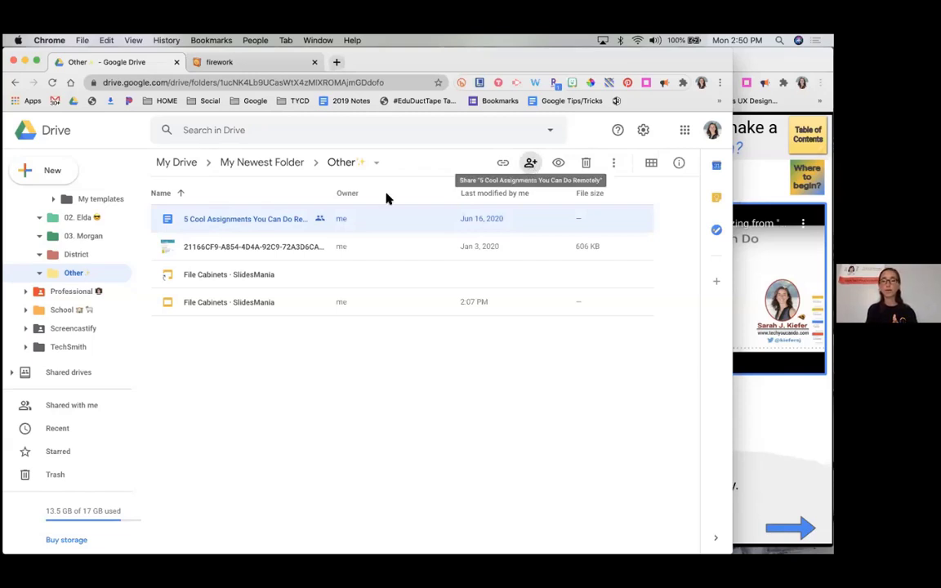
pyautogui.rightClick(267, 224)
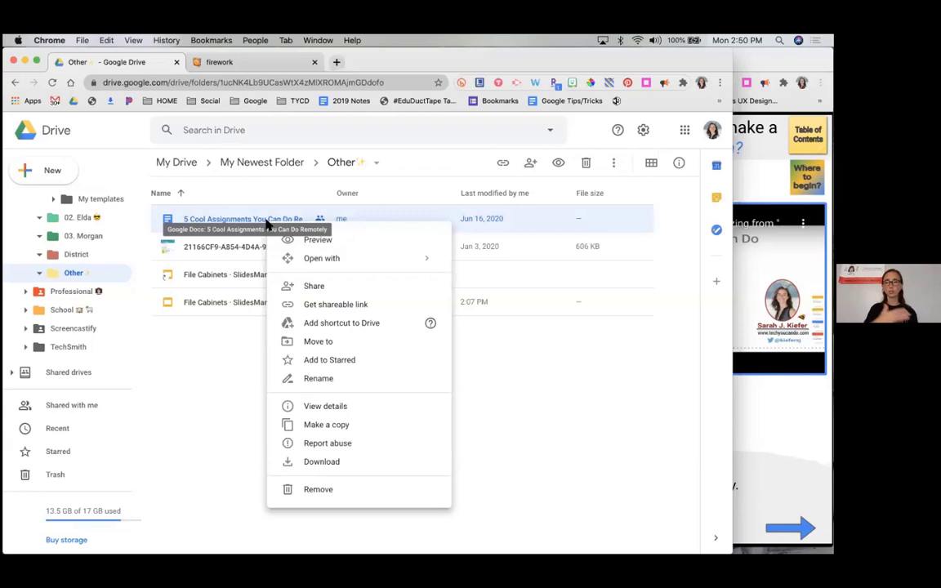
pyautogui.click(319, 286)
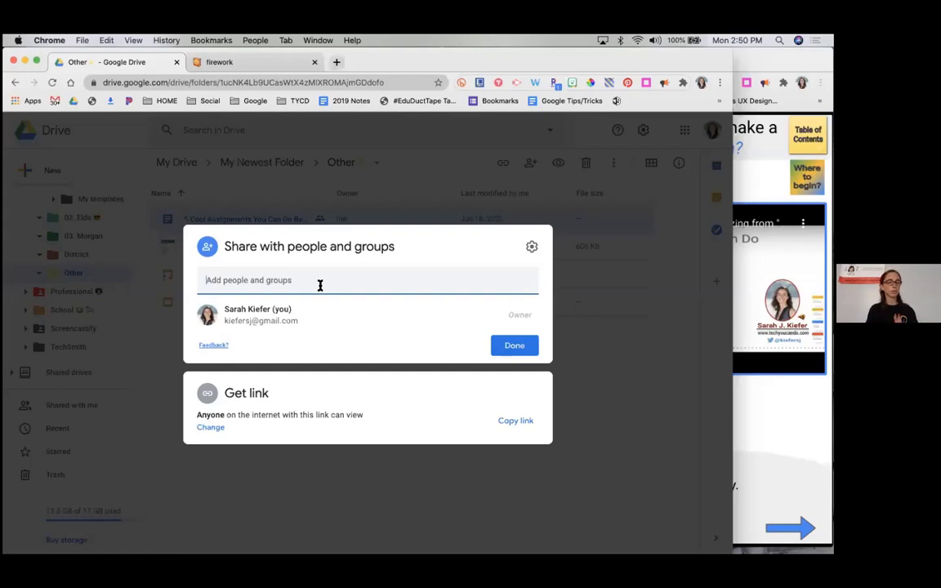
pyautogui.write('sara')
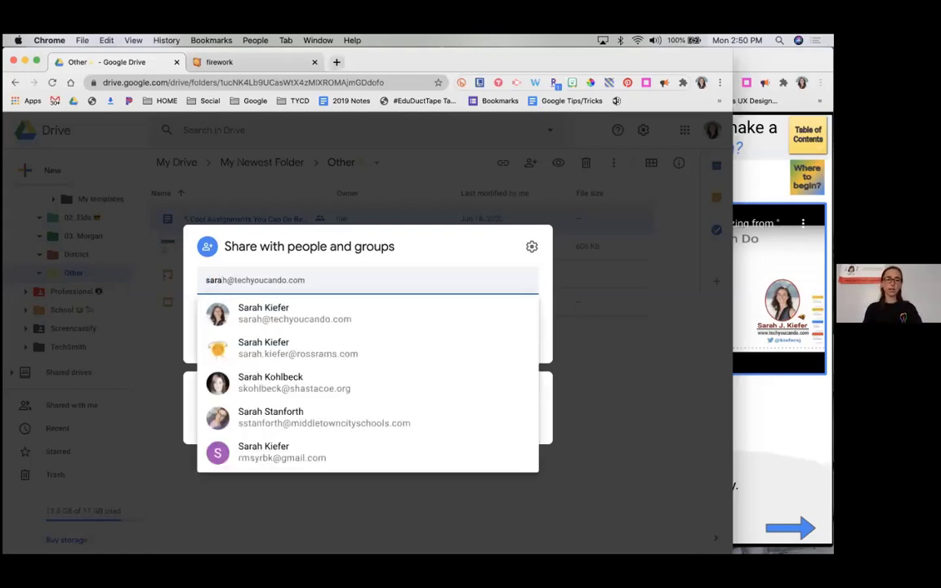
pyautogui.click(261, 348)
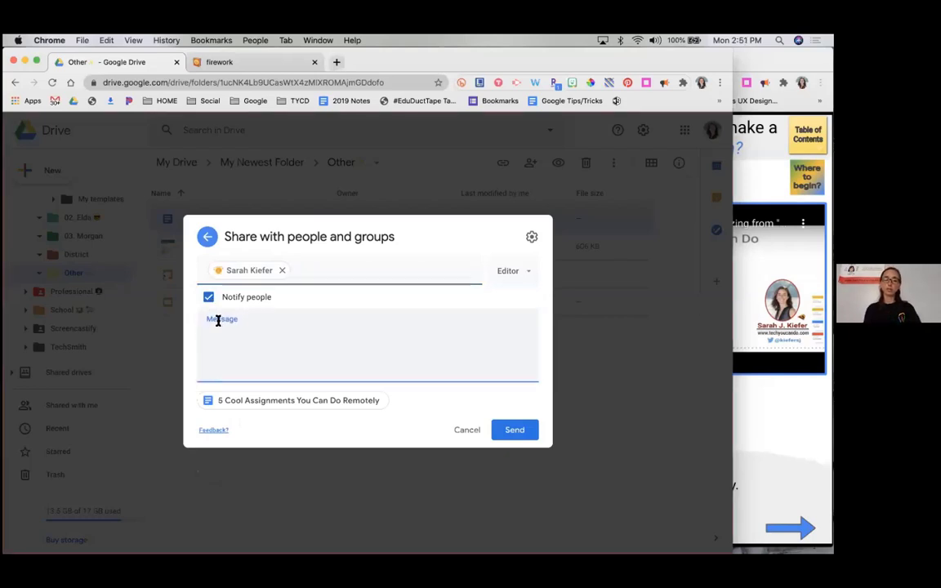
# Write the notification message "I wanted to share this with you." with the recipient's first name as greeting and the sender's first name as signature.
pyautogui.click(219, 323)
pyautogui.write('Sarah,')
pyautogui.press('Return')
pyautogui.write('I wanted to share this with you.')
pyautogui.press('Return')
pyautogui.write('Sarh')
pyautogui.press('BackSpace')
pyautogui.write('ah')
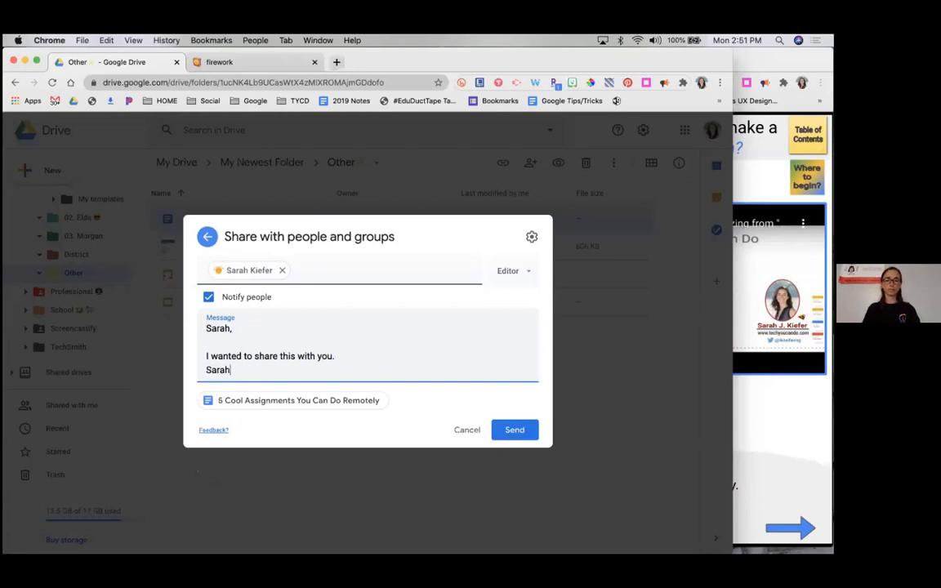
# Try the Commenter role for the recipient, settle on Viewer, and send the sharing invitation.
pyautogui.click(516, 272)
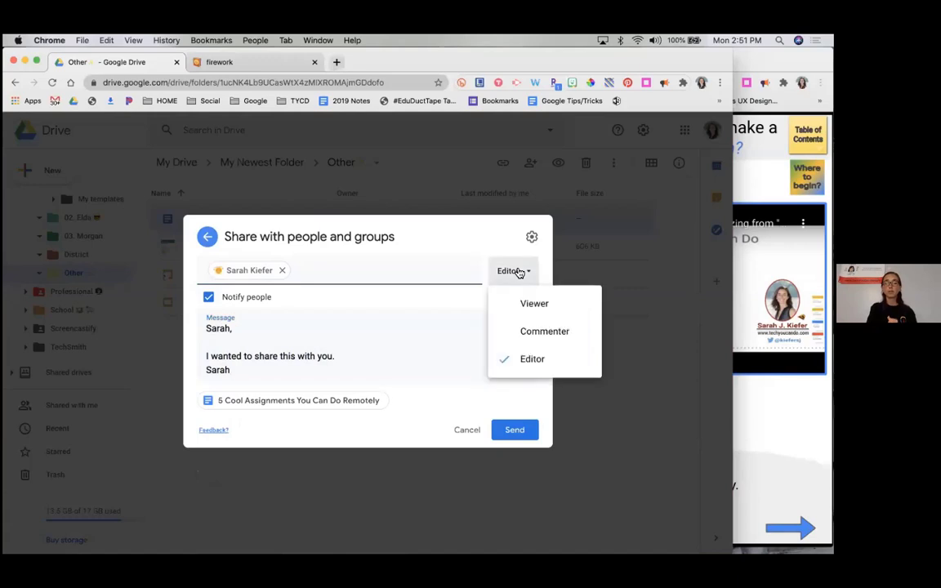
pyautogui.click(541, 335)
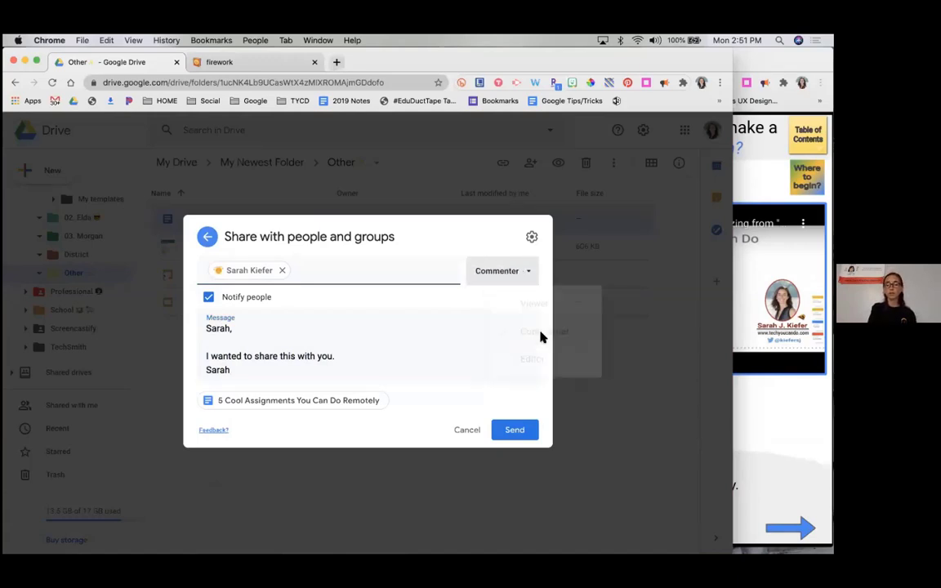
pyautogui.click(489, 272)
pyautogui.click(490, 304)
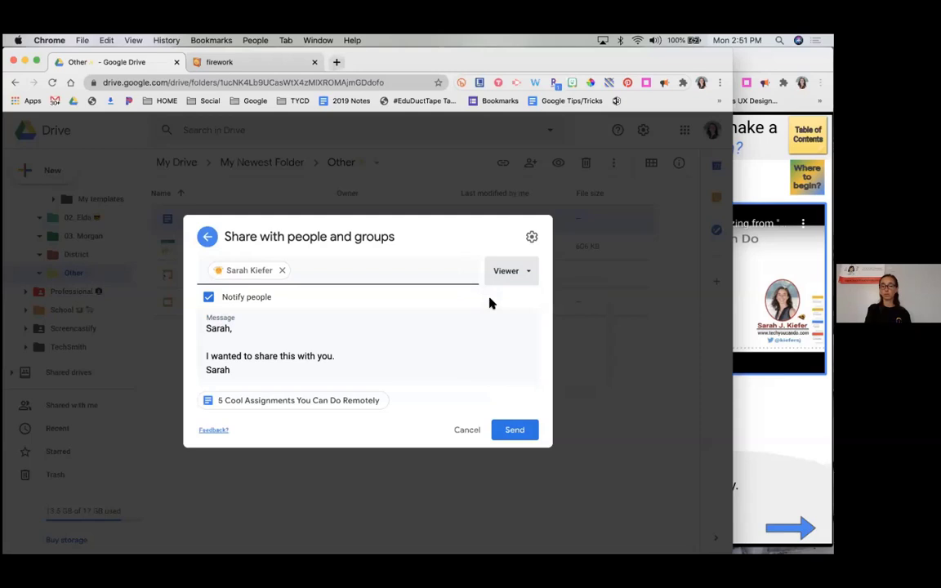
pyautogui.click(513, 430)
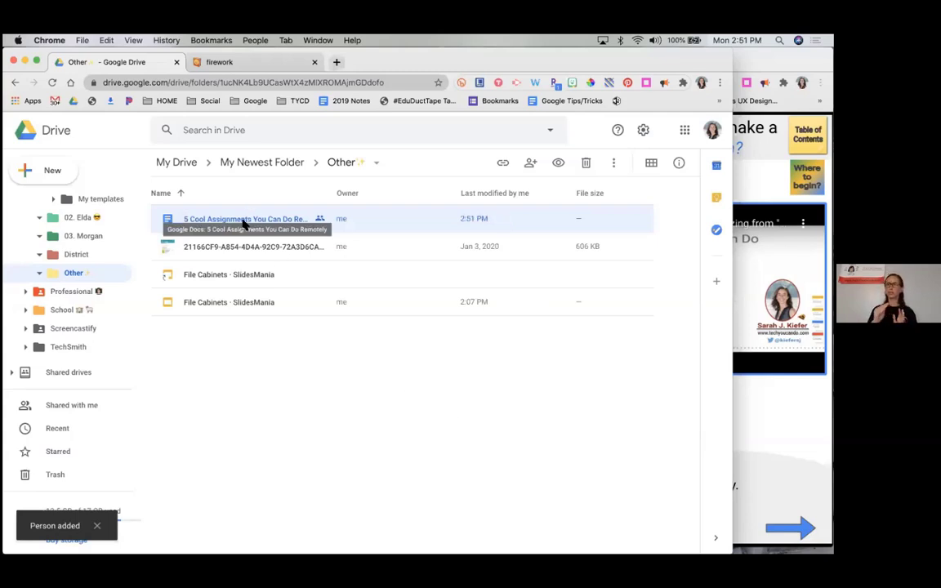
# Change the 5 Cool Assignments document's link access to Restricted, and set it back to Anyone with the link.
pyautogui.click(530, 163)
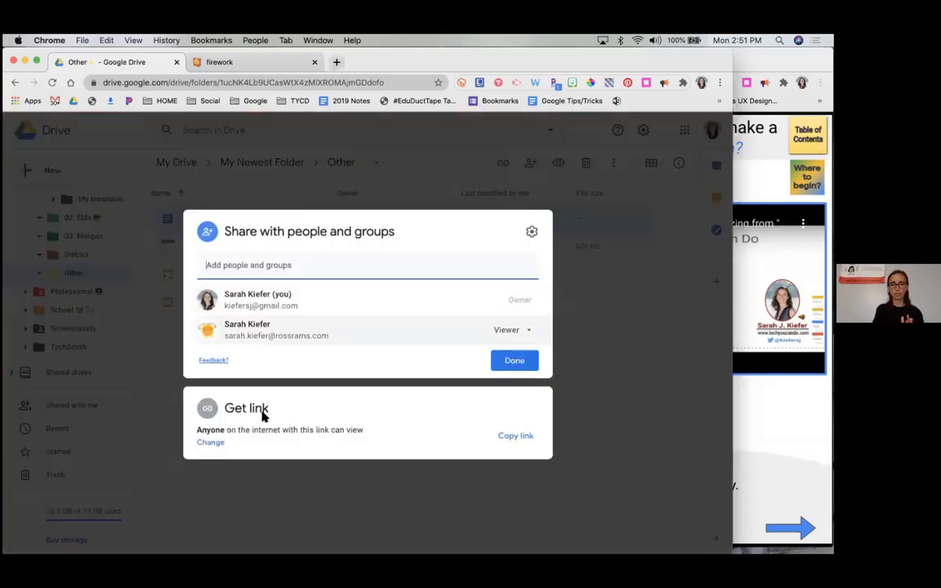
pyautogui.click(214, 445)
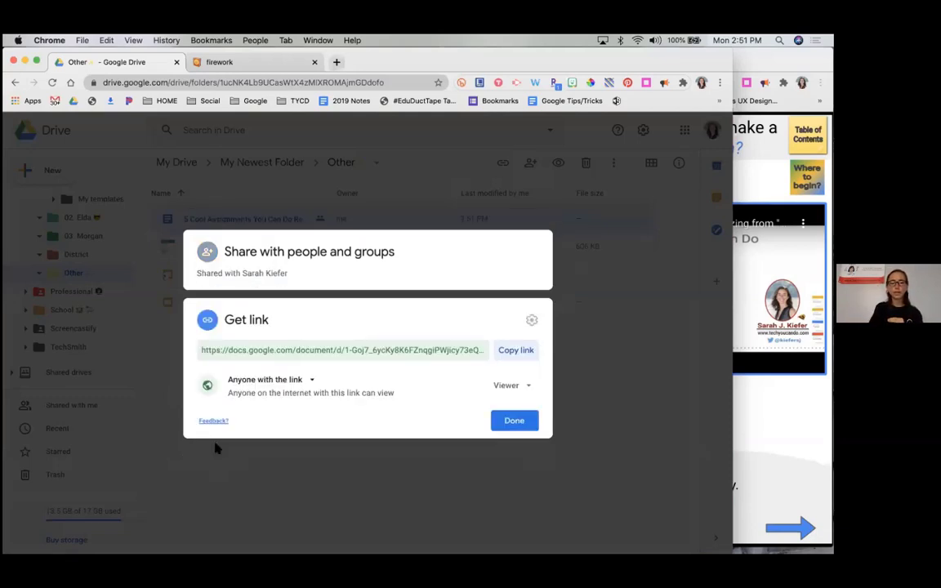
pyautogui.click(313, 381)
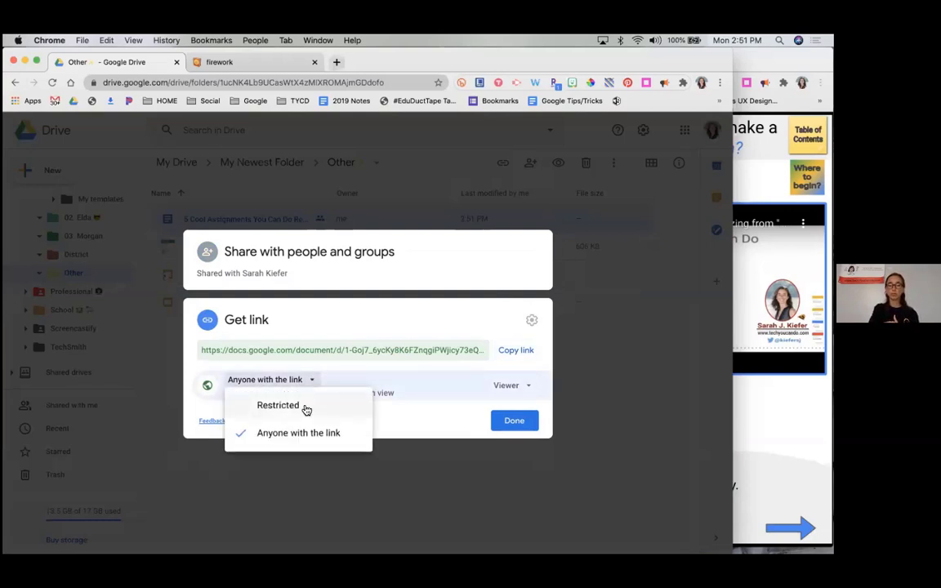
pyautogui.click(279, 405)
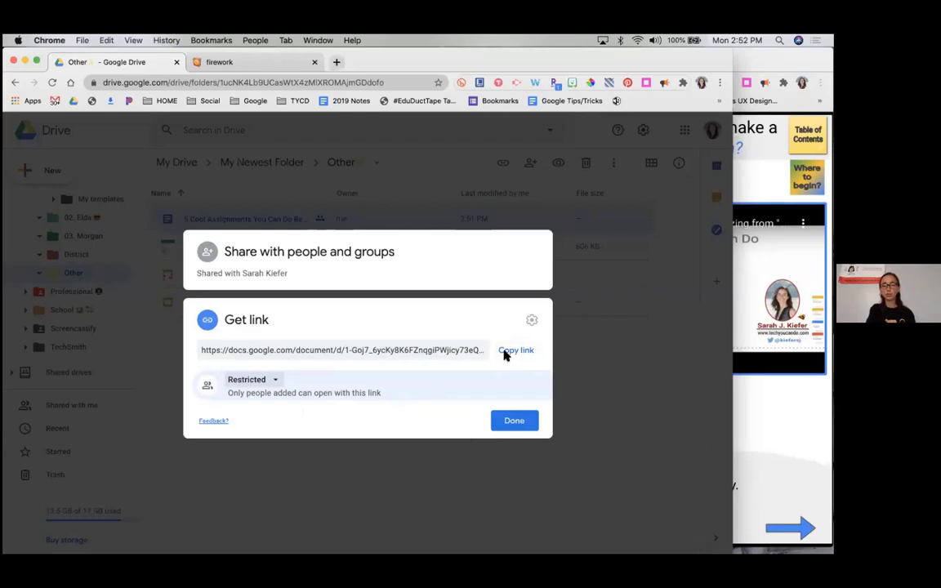
pyautogui.click(275, 382)
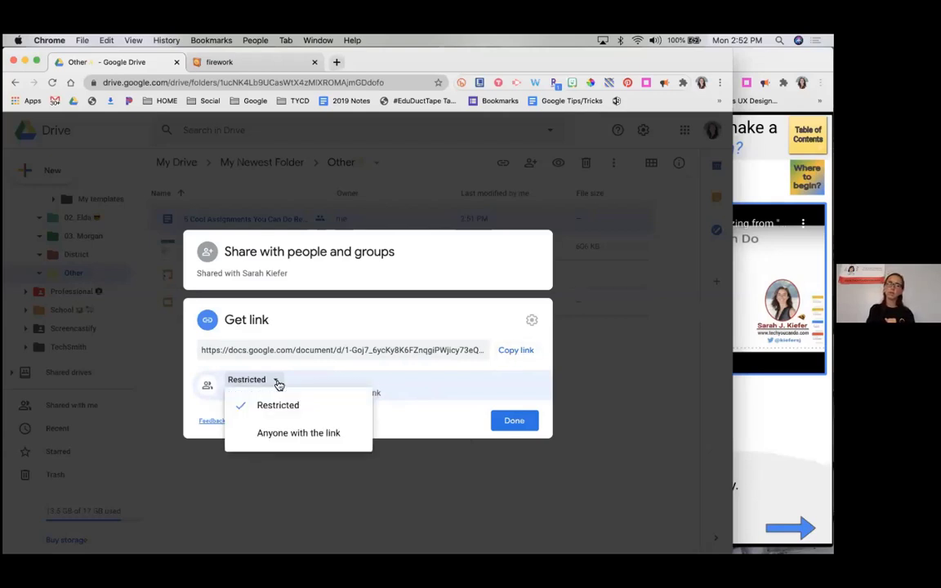
pyautogui.click(285, 434)
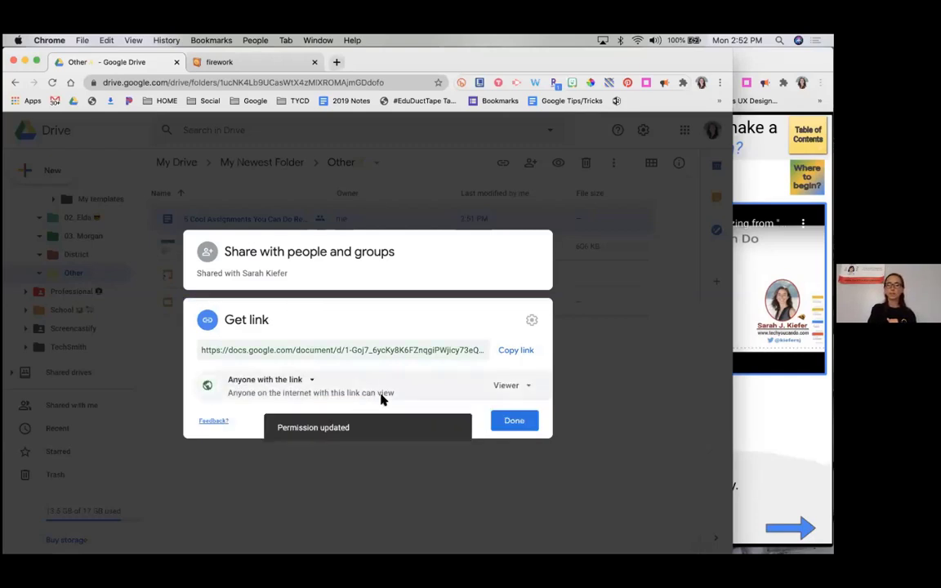
# Examine the Viewer, Commenter and Editor roles available for the document's link, and close the sharing settings.
pyautogui.click(507, 387)
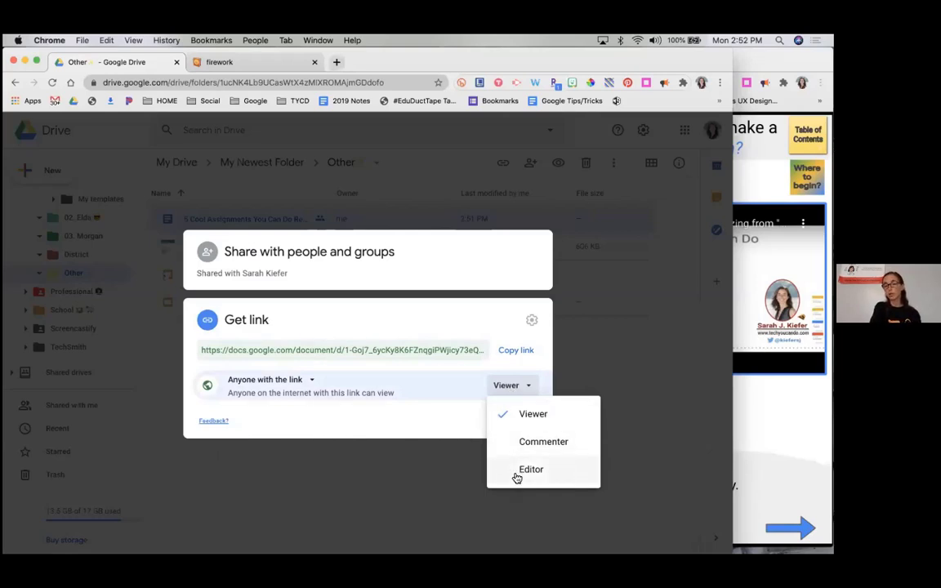
pyautogui.click(419, 428)
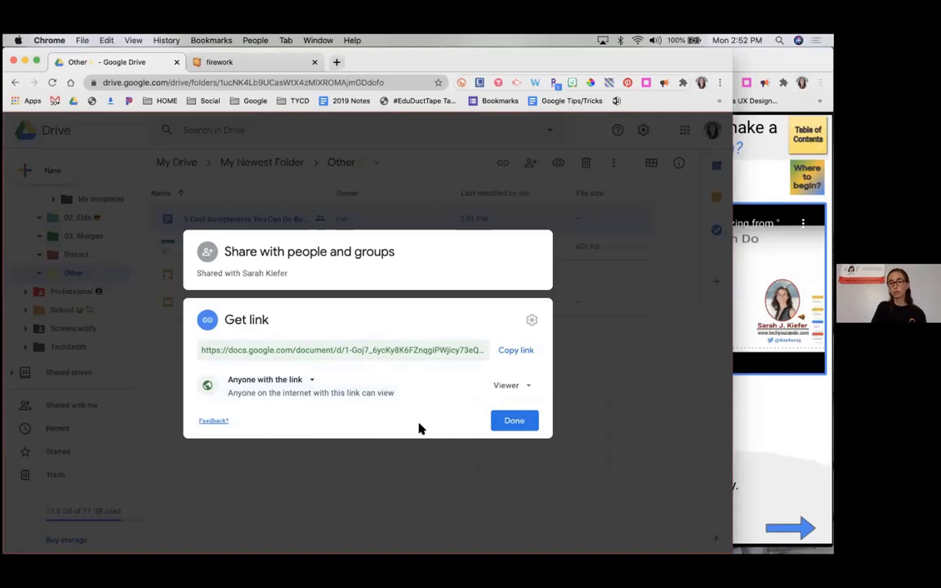
pyautogui.click(499, 389)
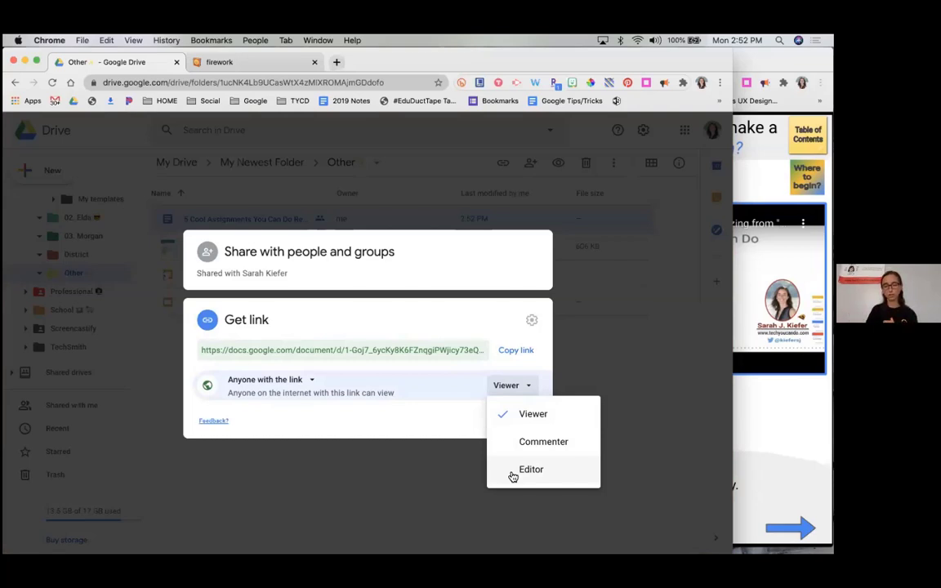
pyautogui.click(478, 446)
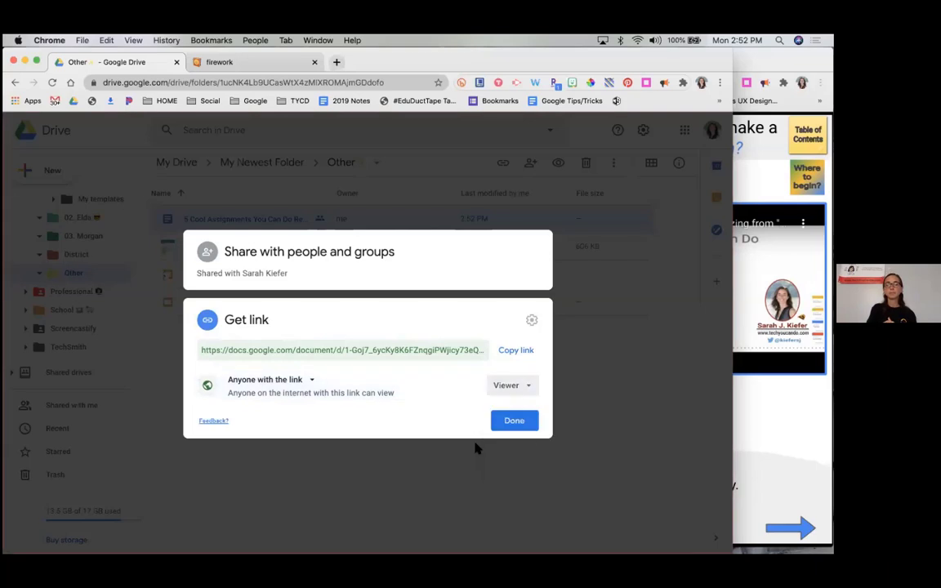
pyautogui.click(514, 422)
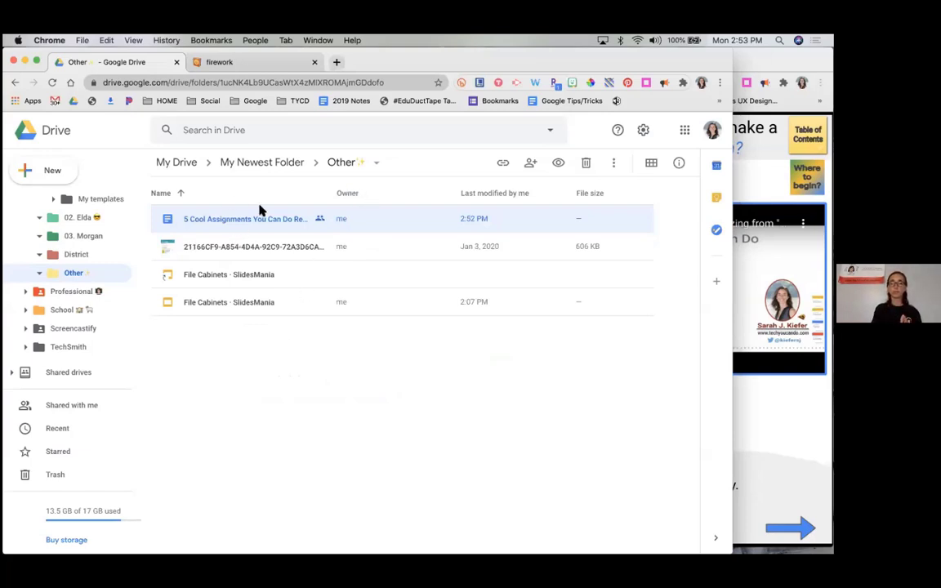
# Share the Other✨ folder in My Newest Folder with the same contact as Editor, without notifying them.
pyautogui.click(281, 168)
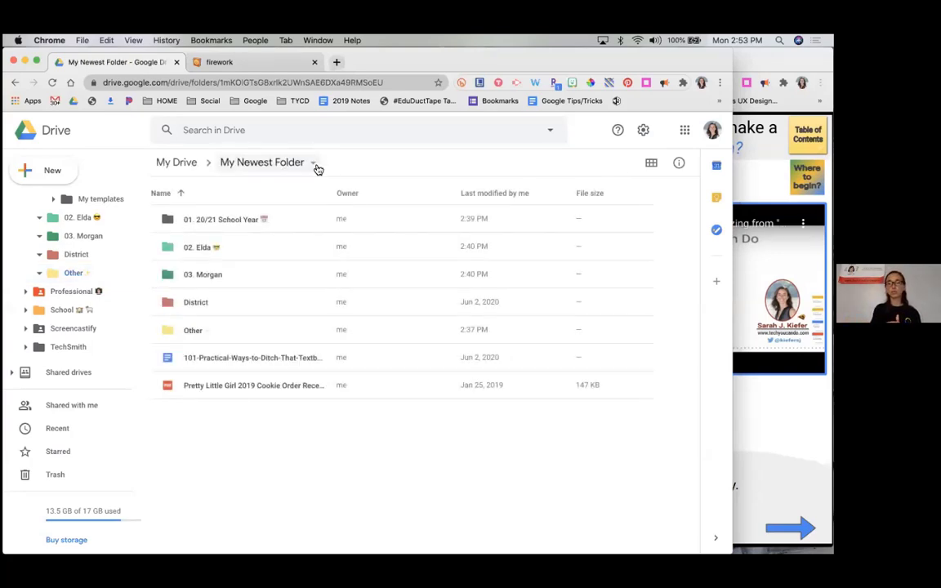
pyautogui.click(207, 333)
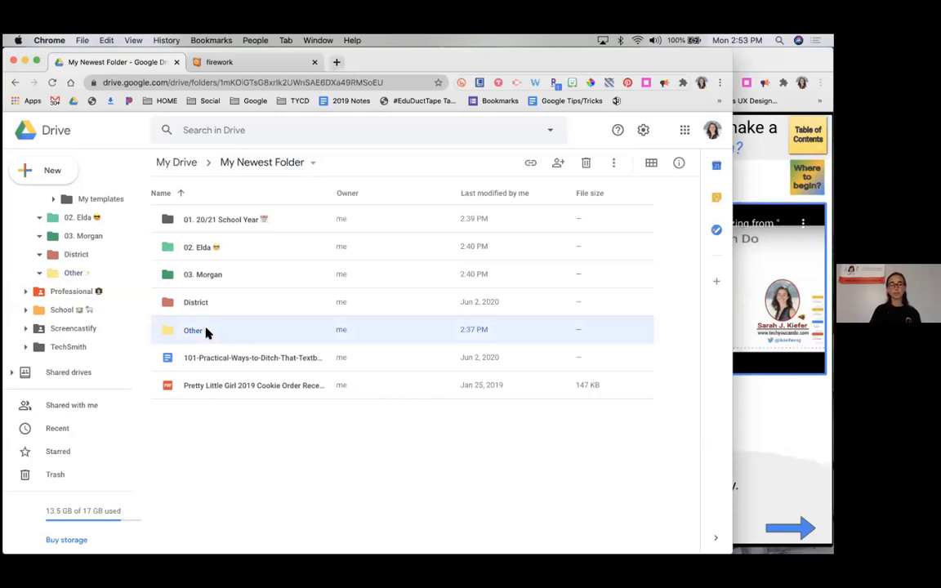
pyautogui.click(557, 165)
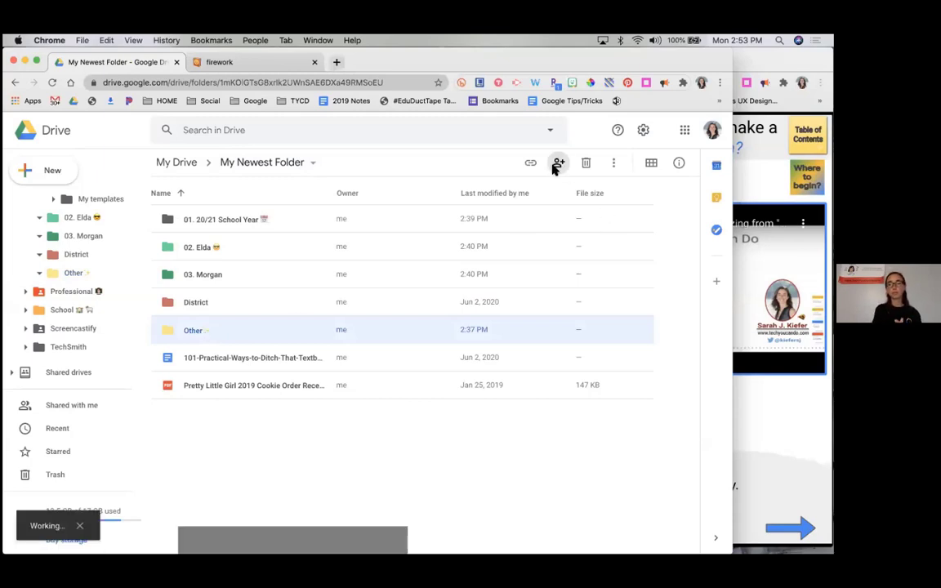
pyautogui.press('super+v')
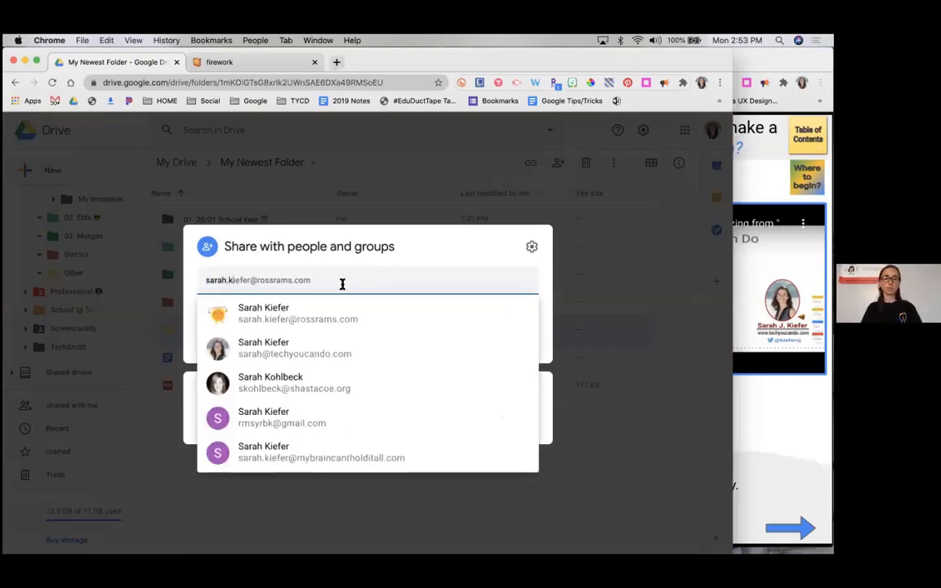
pyautogui.click(316, 318)
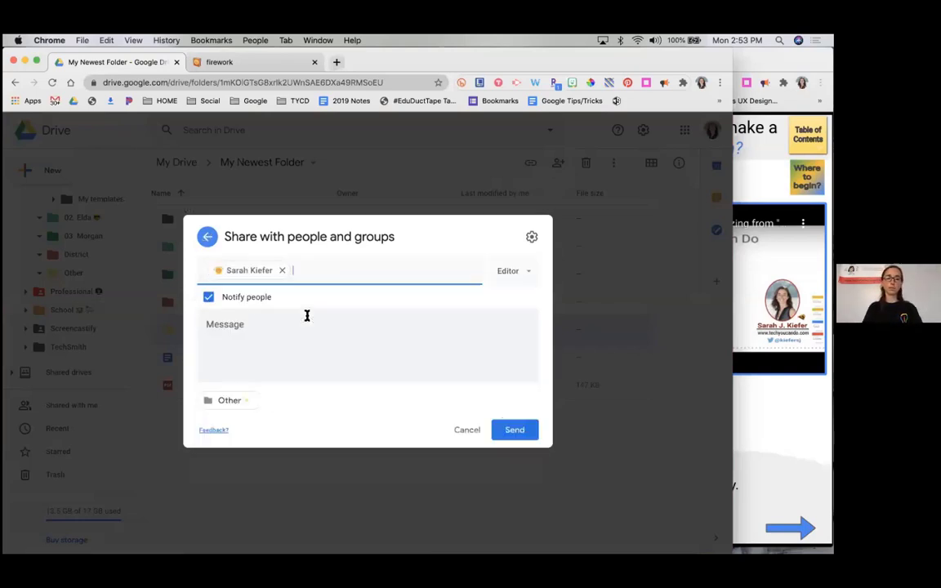
pyautogui.click(209, 298)
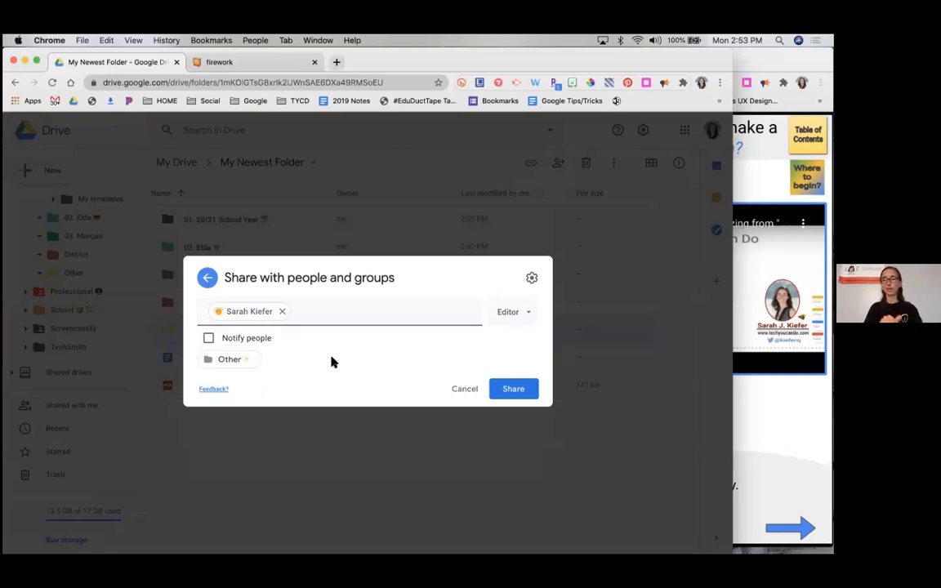
pyautogui.click(514, 389)
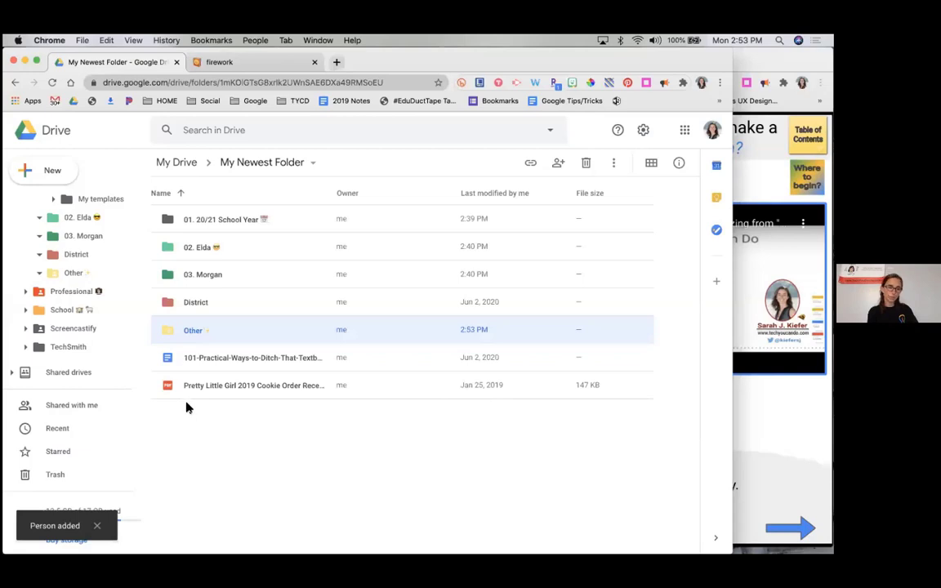
# In the Google apps launcher, move Drive to the end of the first group of apps.
pyautogui.click(221, 304)
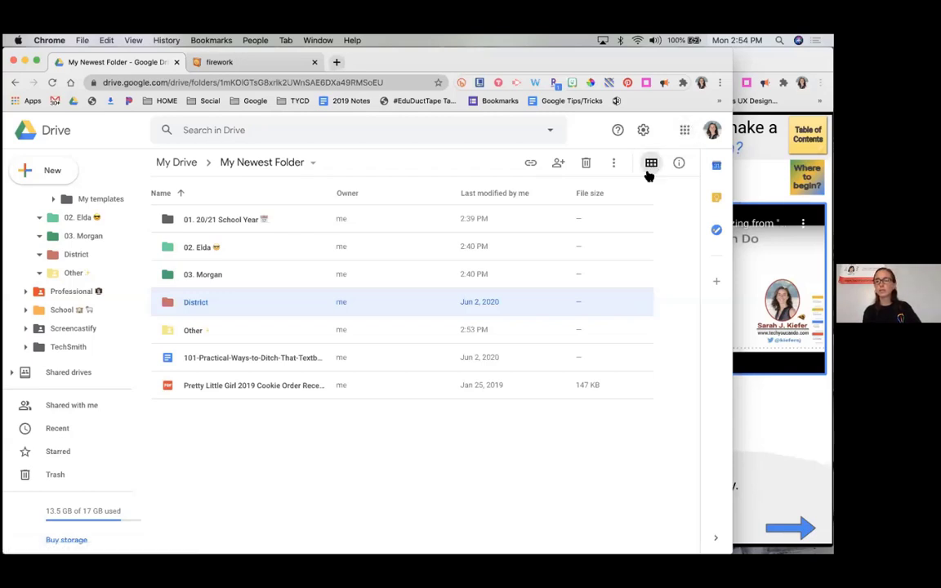
pyautogui.click(685, 132)
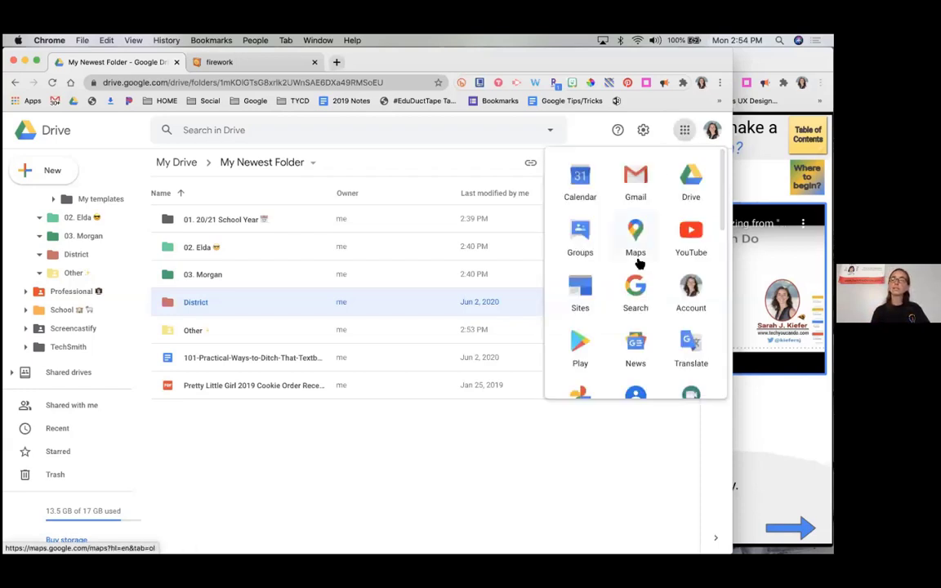
pyautogui.scroll(-7, 639, 263)
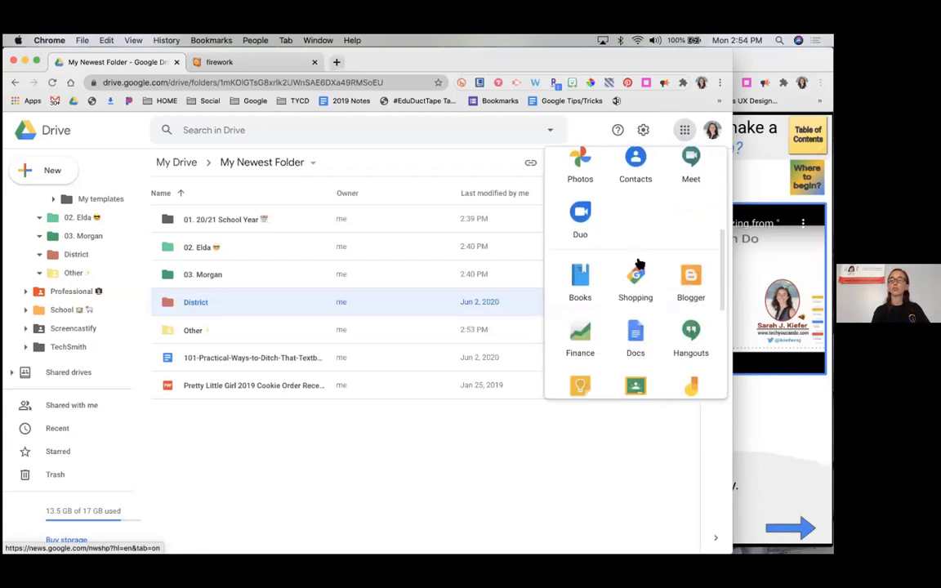
pyautogui.scroll(-1, 640, 262)
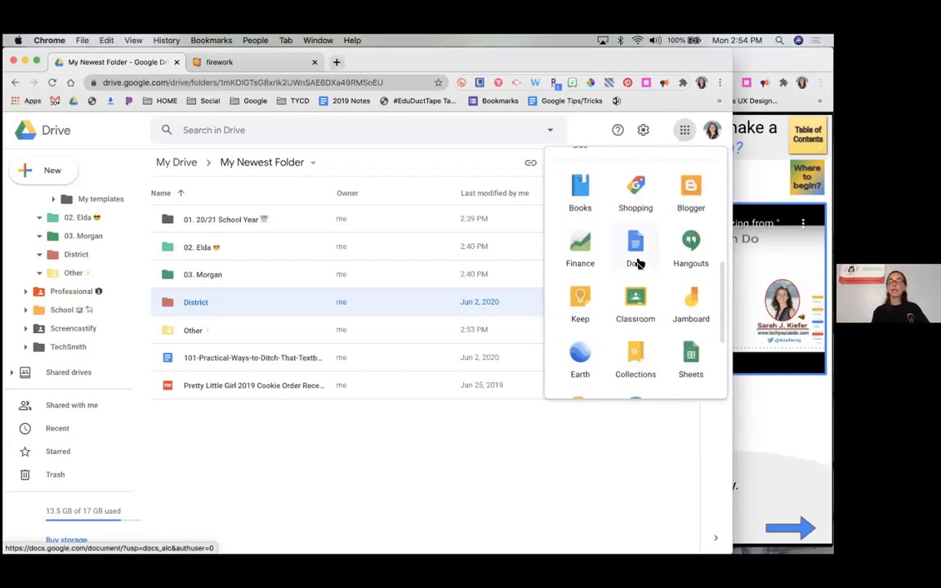
pyautogui.scroll(-1, 640, 263)
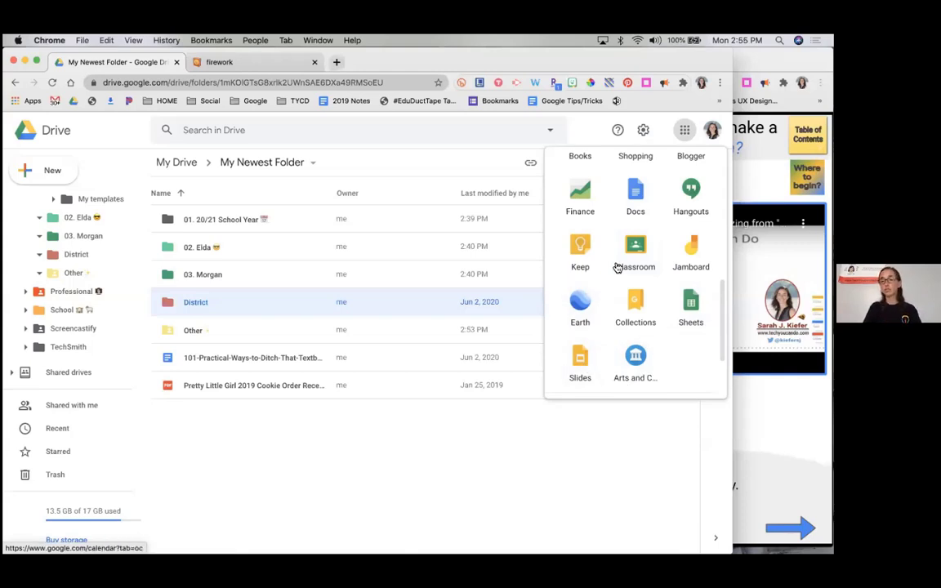
pyautogui.scroll(5, 602, 283)
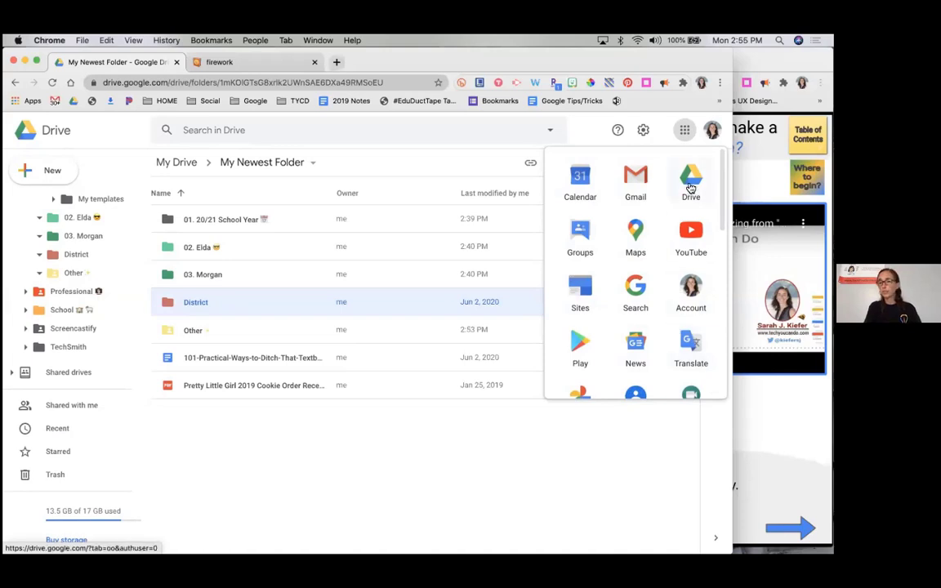
pyautogui.moveTo(691, 182); pyautogui.dragTo(626, 459)
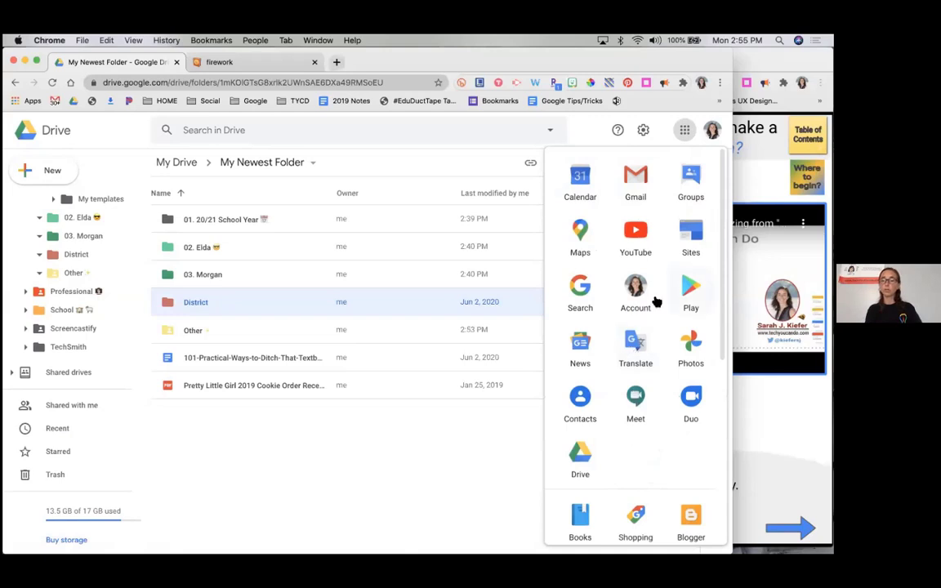
# Reorder the apps launcher so Maps directly follows Calendar and YouTube directly follows Maps.
pyautogui.moveTo(582, 239); pyautogui.dragTo(648, 189)
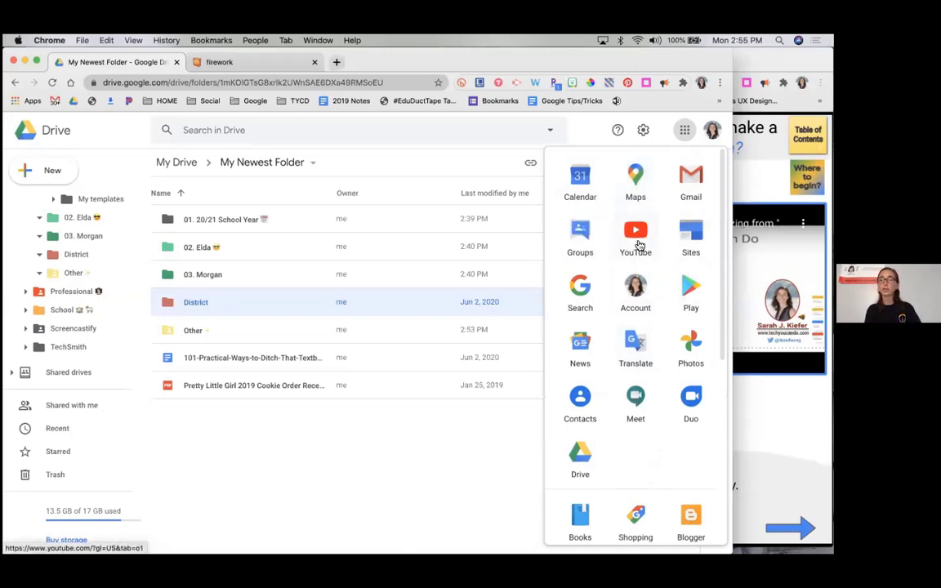
pyautogui.moveTo(639, 245); pyautogui.dragTo(692, 187)
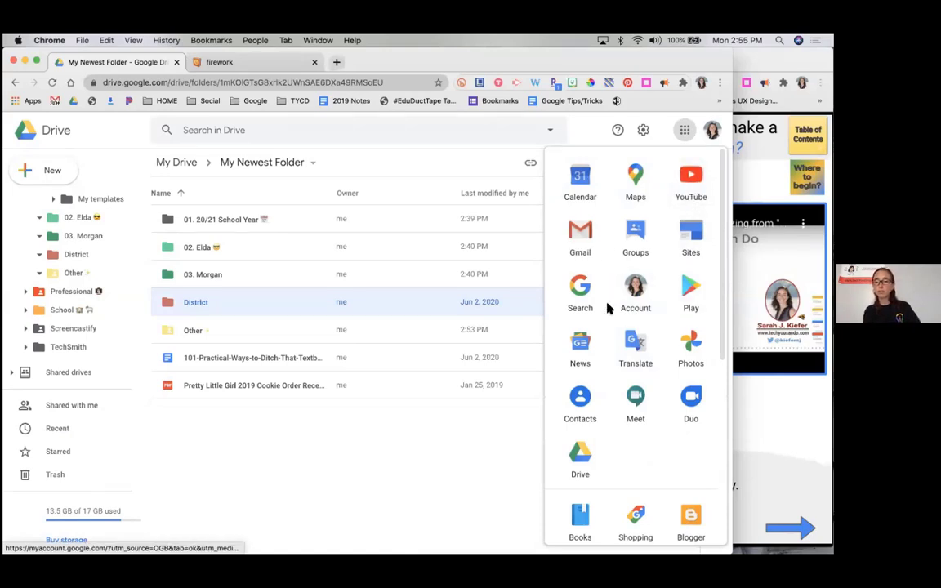
# Move Docs from the launcher's second group into the first row, between Maps and YouTube.
pyautogui.scroll(-1, 584, 458)
pyautogui.scroll(-3, 580, 463)
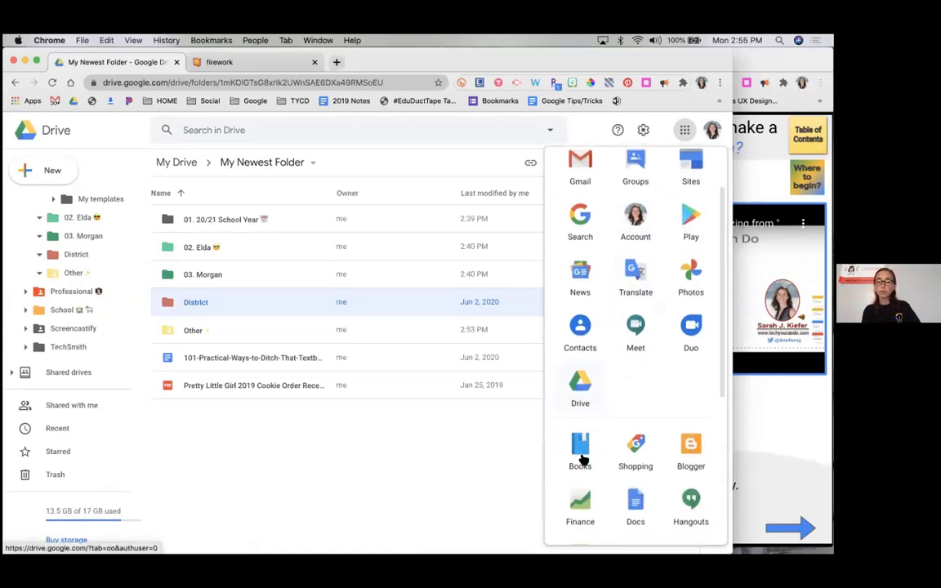
pyautogui.moveTo(635, 476); pyautogui.dragTo(688, 179)
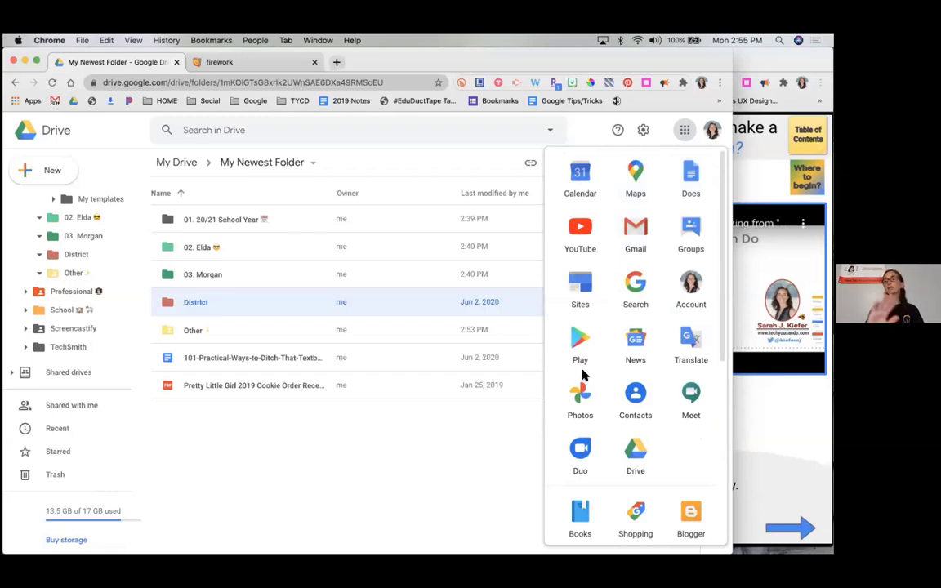
# Move Arts and Culture from the end of the launcher's second group into the first group, directly after Gmail.
pyautogui.scroll(-2, 634, 393)
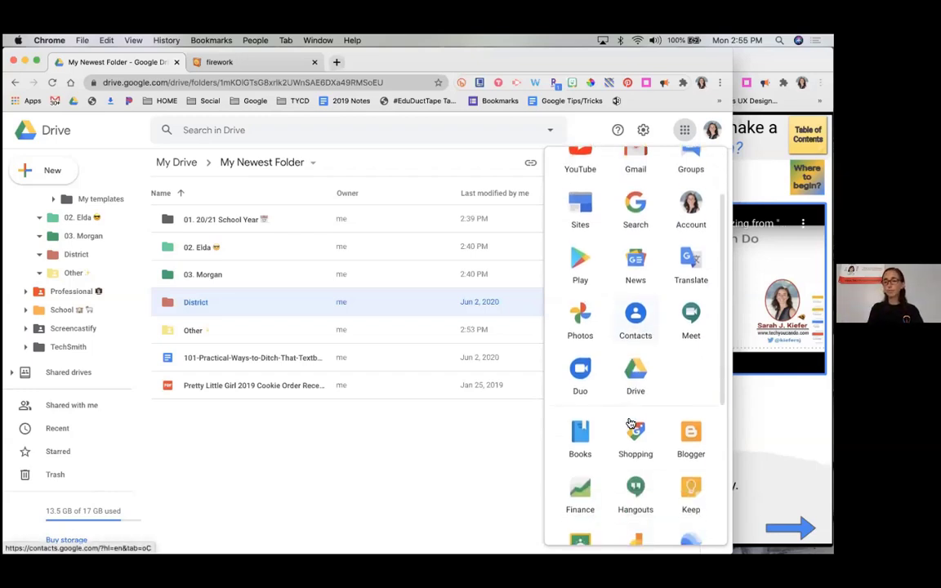
pyautogui.scroll(-3, 631, 423)
pyautogui.scroll(-3, 631, 423)
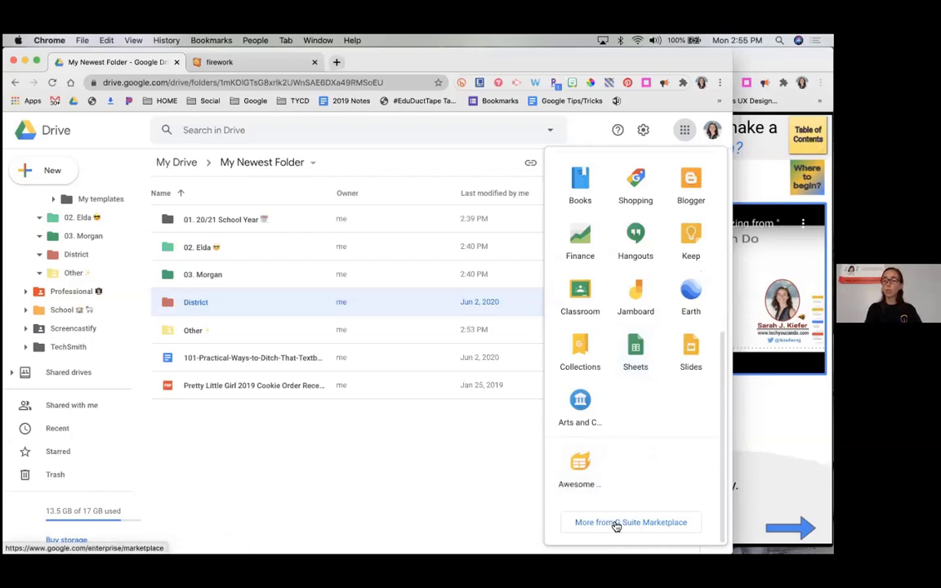
pyautogui.moveTo(580, 404); pyautogui.dragTo(630, 211)
pyautogui.scroll(4, 637, 191)
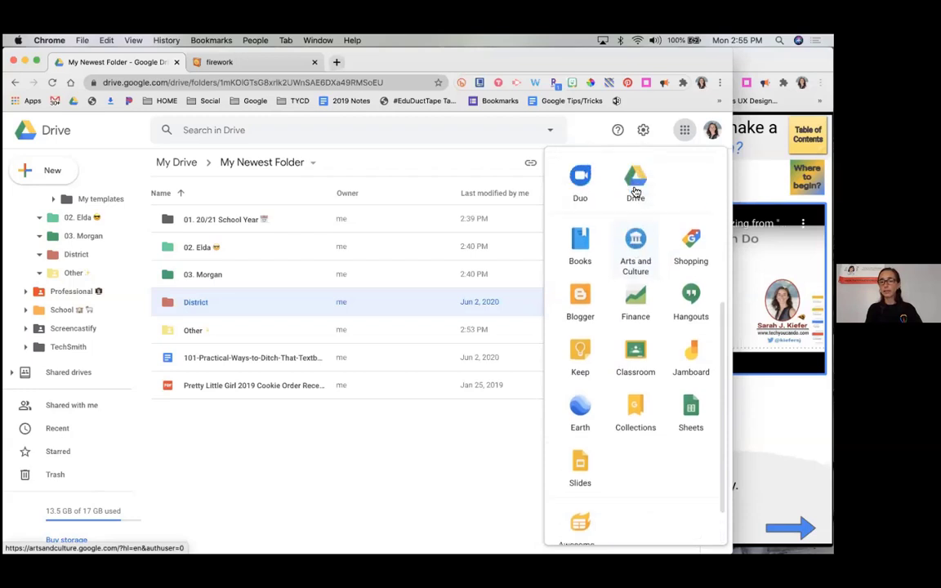
pyautogui.moveTo(637, 377); pyautogui.dragTo(689, 225)
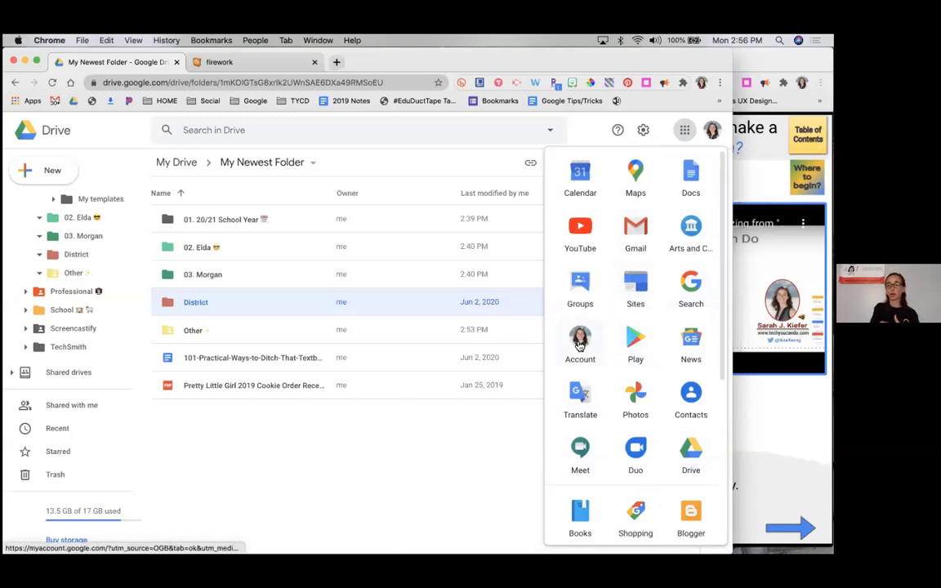
pyautogui.scroll(-3, 598, 397)
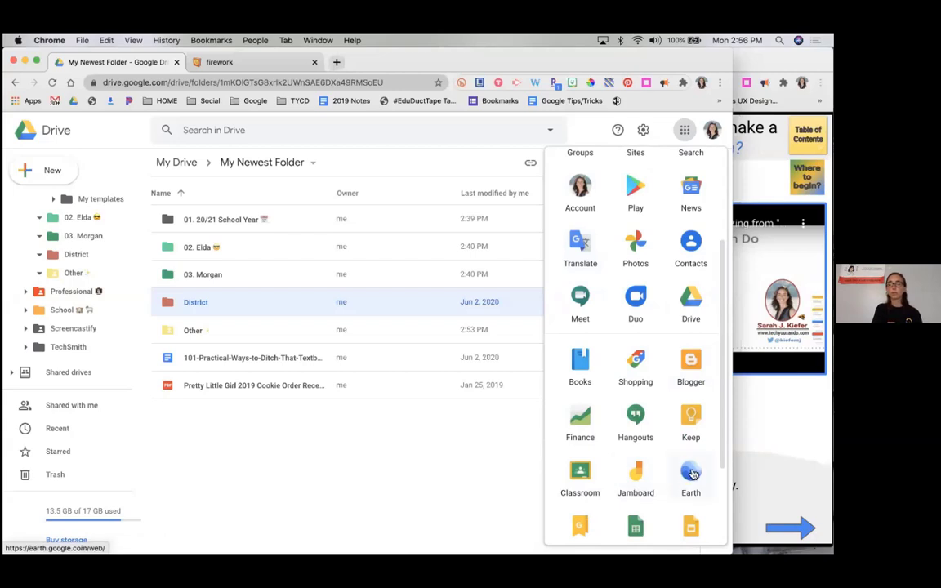
pyautogui.scroll(-3, 641, 483)
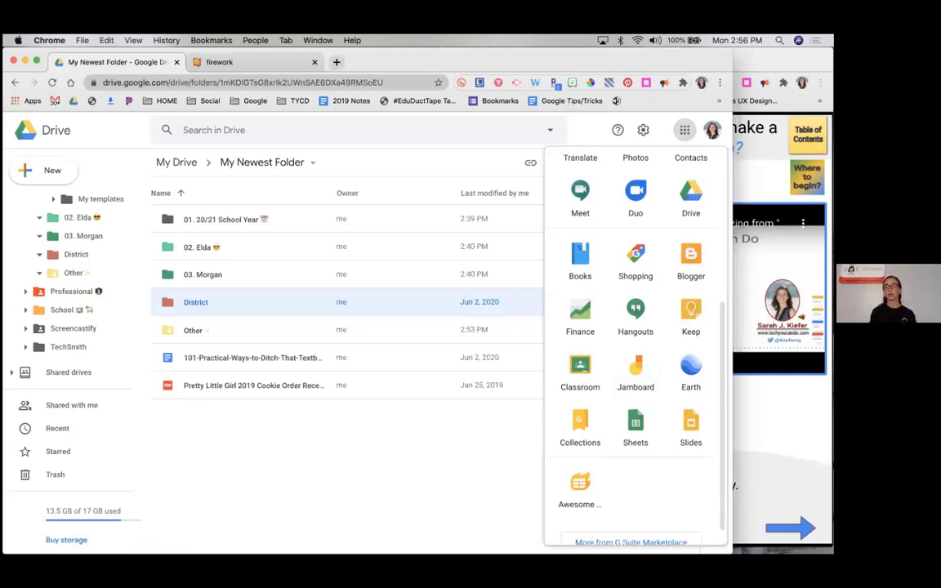
# Switch to the Google Drive You Can Do presentation and advance to the Moving Forward slide.
pyautogui.click(790, 528)
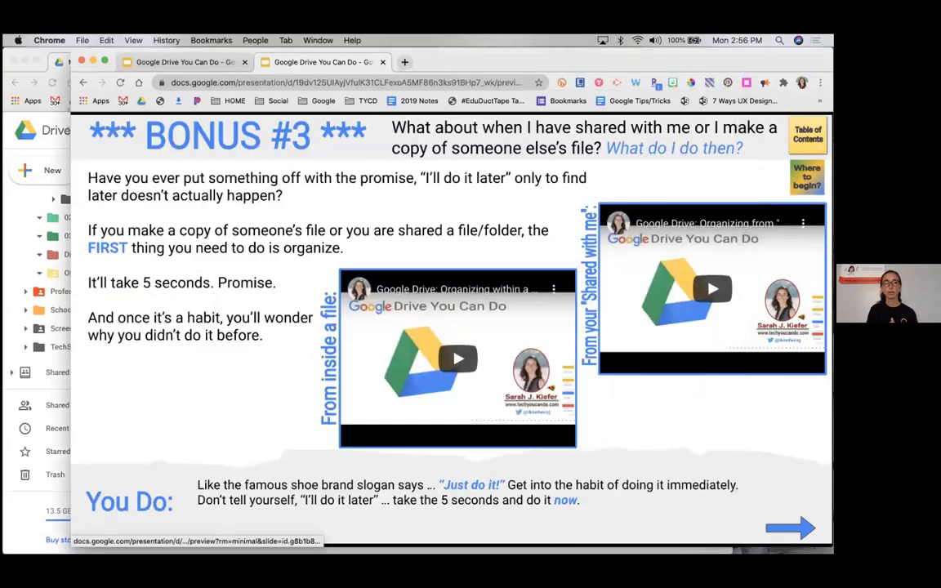
pyautogui.click(789, 528)
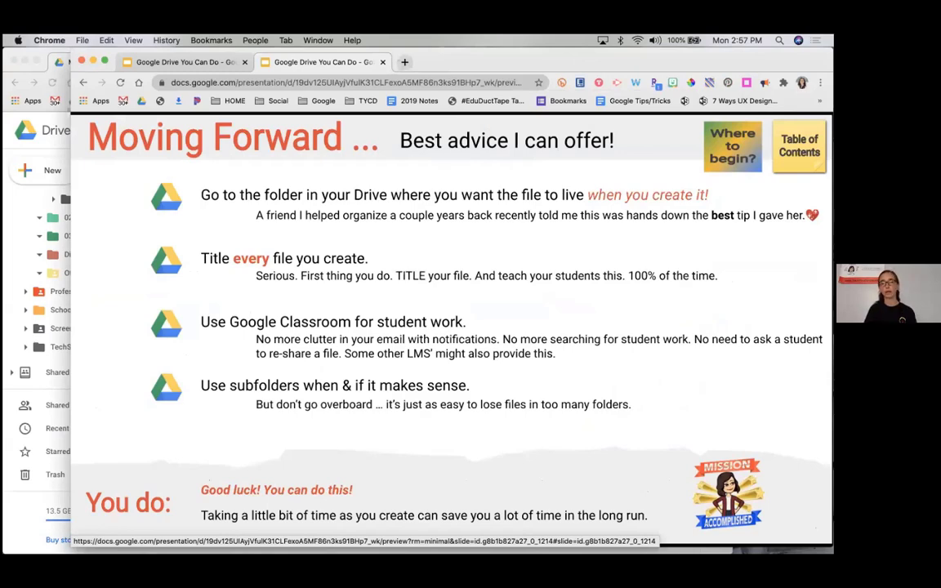
# Return to Google Drive and open the District folder inside My Newest Folder from My Drive.
pyautogui.click(30, 511)
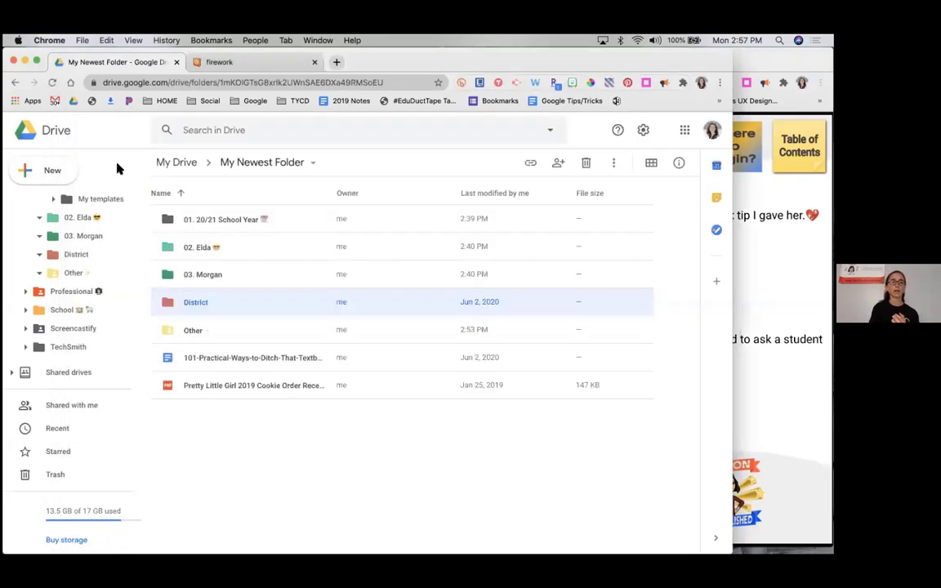
pyautogui.click(178, 164)
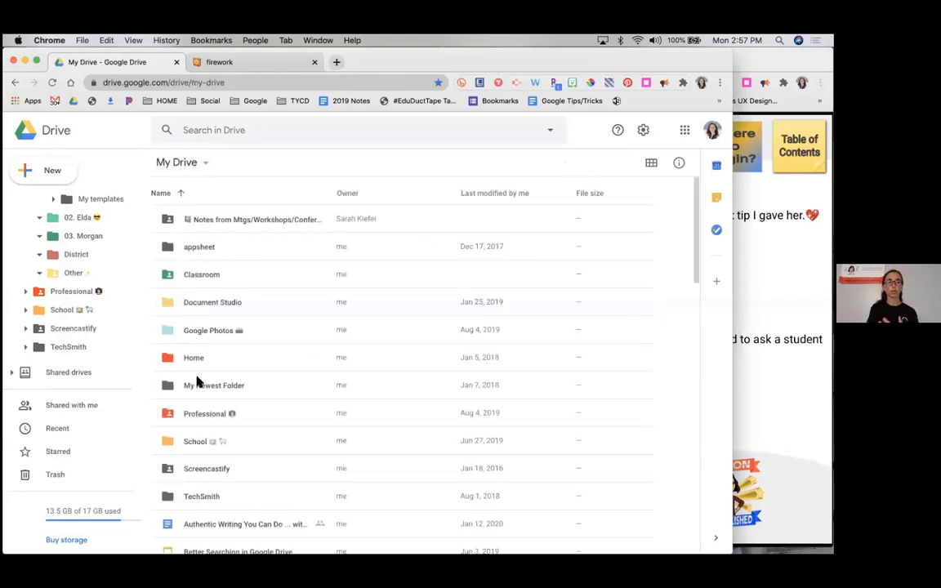
pyautogui.doubleClick(219, 387)
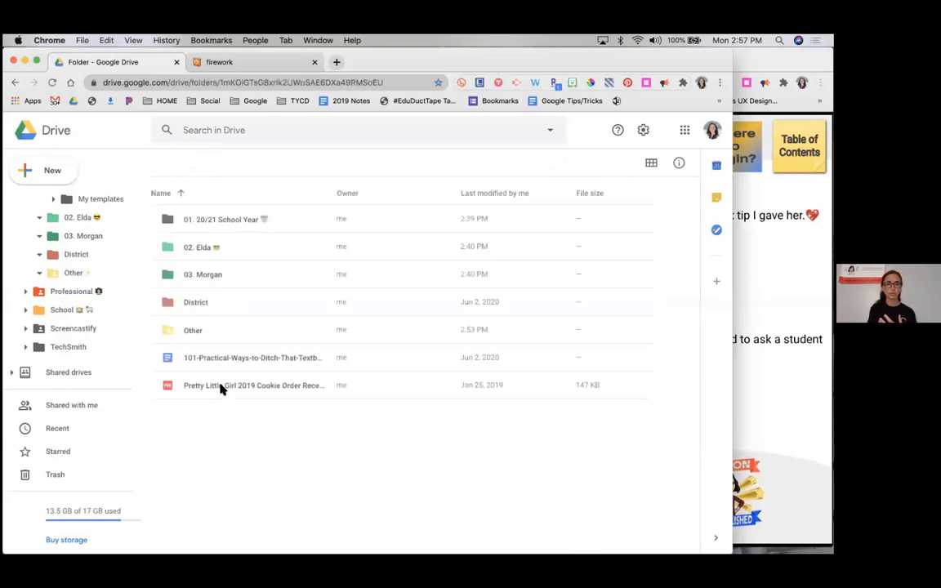
pyautogui.click(201, 304)
pyautogui.doubleClick(201, 304)
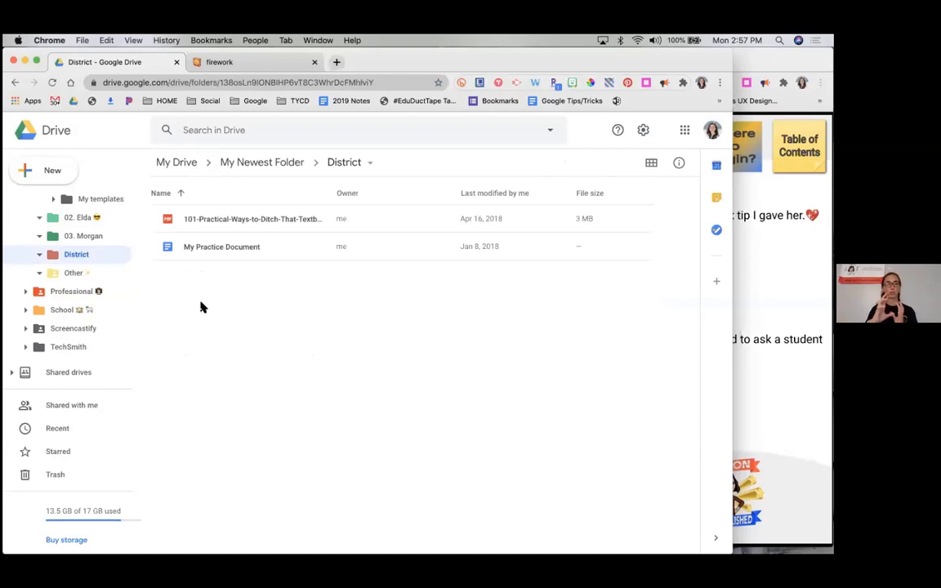
# Review the item types that can be created in the District folder, and switch back to the presentation's Moving Forward slide.
pyautogui.click(36, 170)
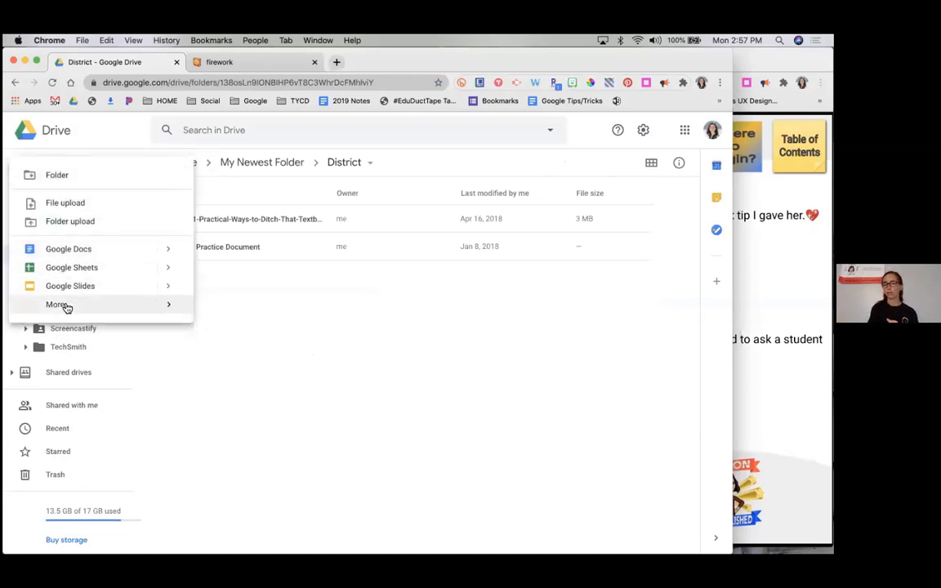
pyautogui.moveTo(67, 306)
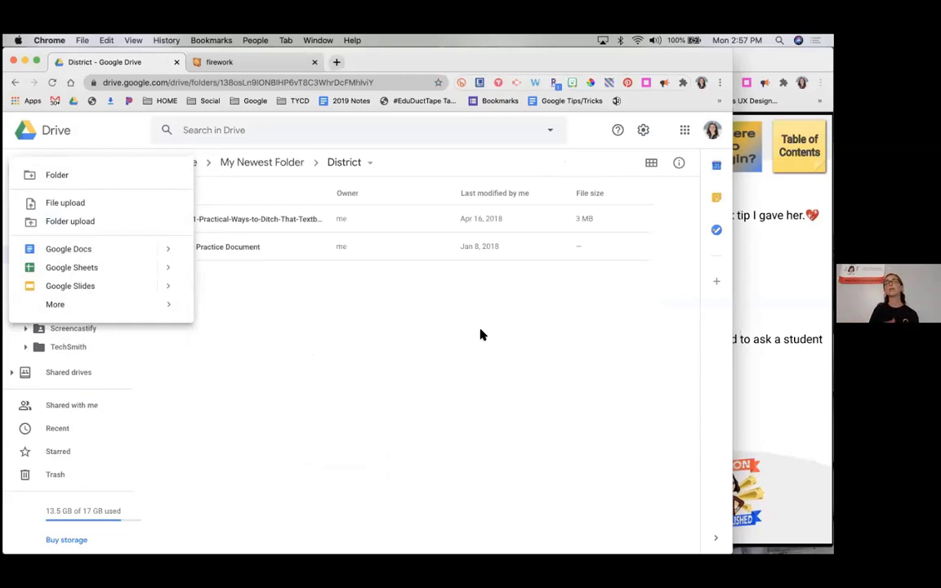
pyautogui.click(480, 335)
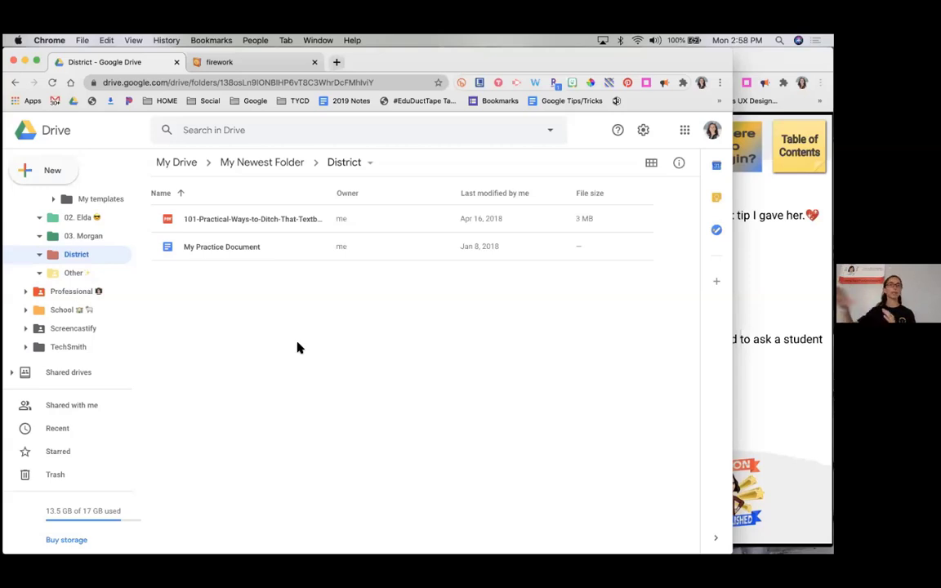
pyautogui.click(781, 386)
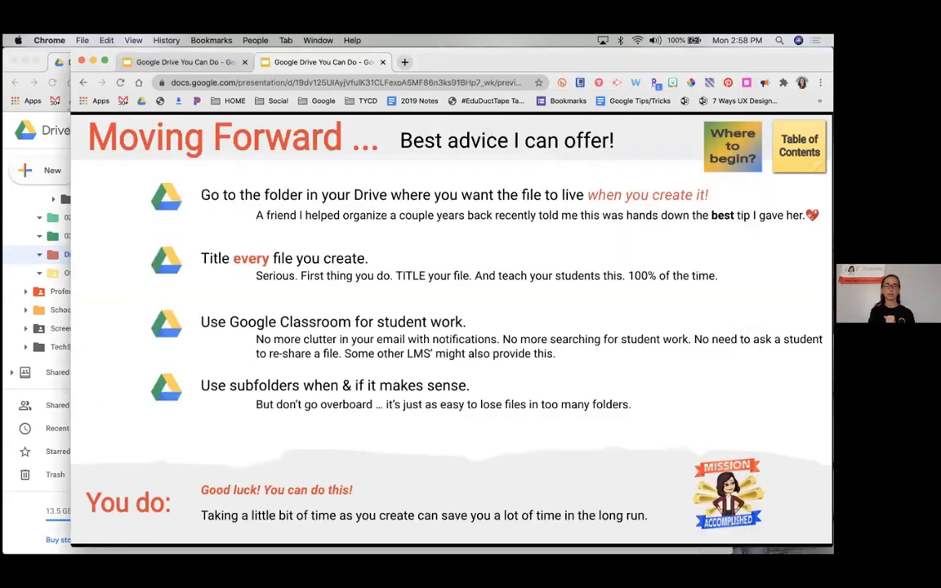